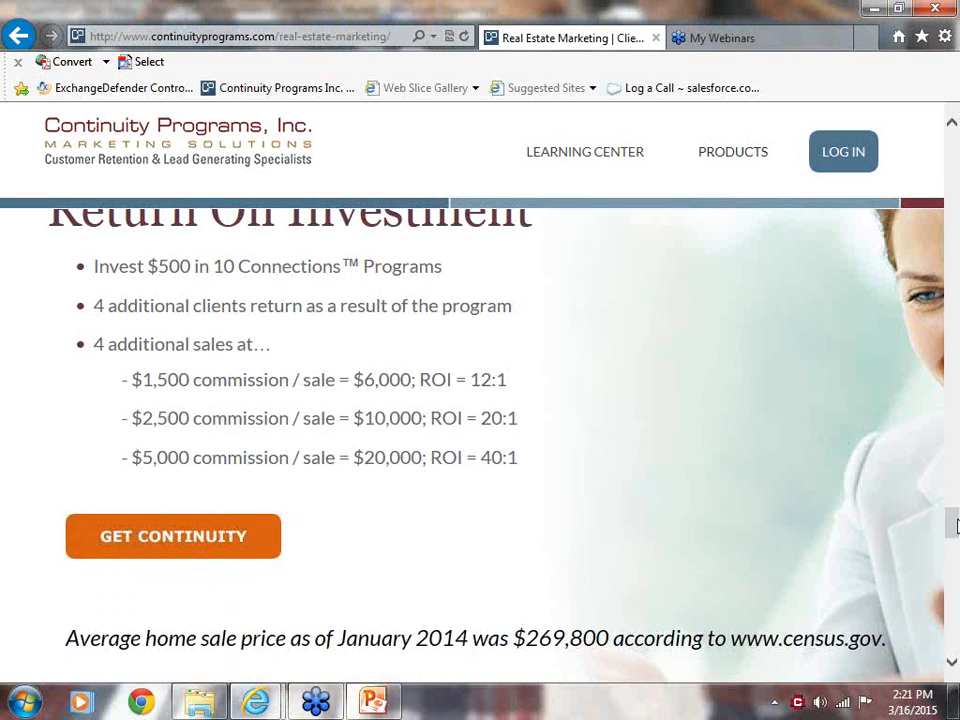
Return to the Continuity Programs home page and open its Real Estate section.
left_click_drag(949, 519, 953, 92)
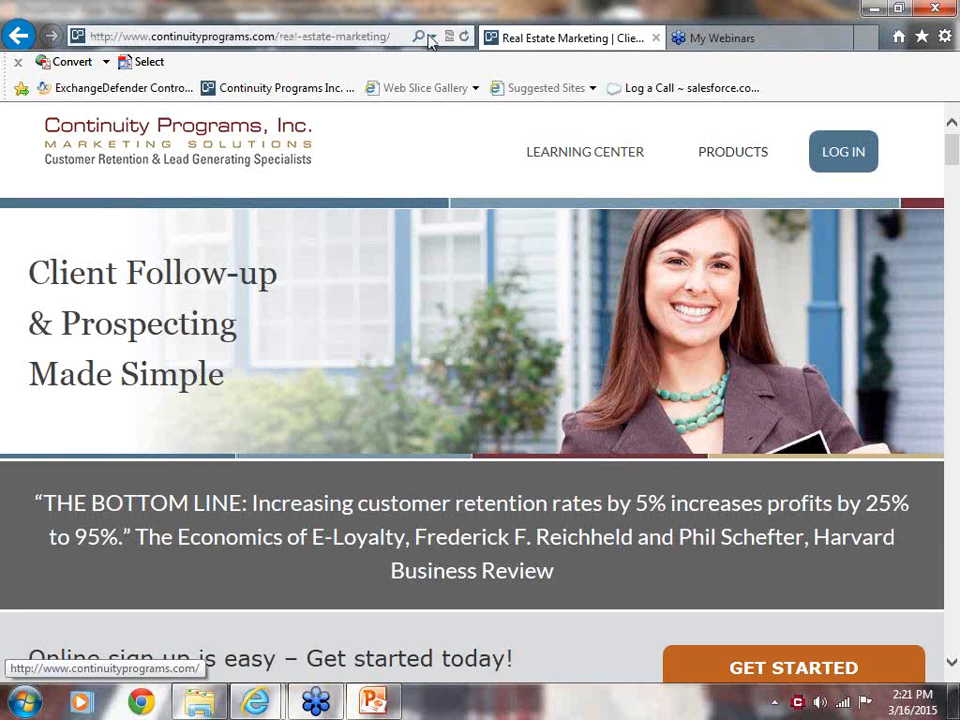
left_click(325, 35)
left_click(223, 63)
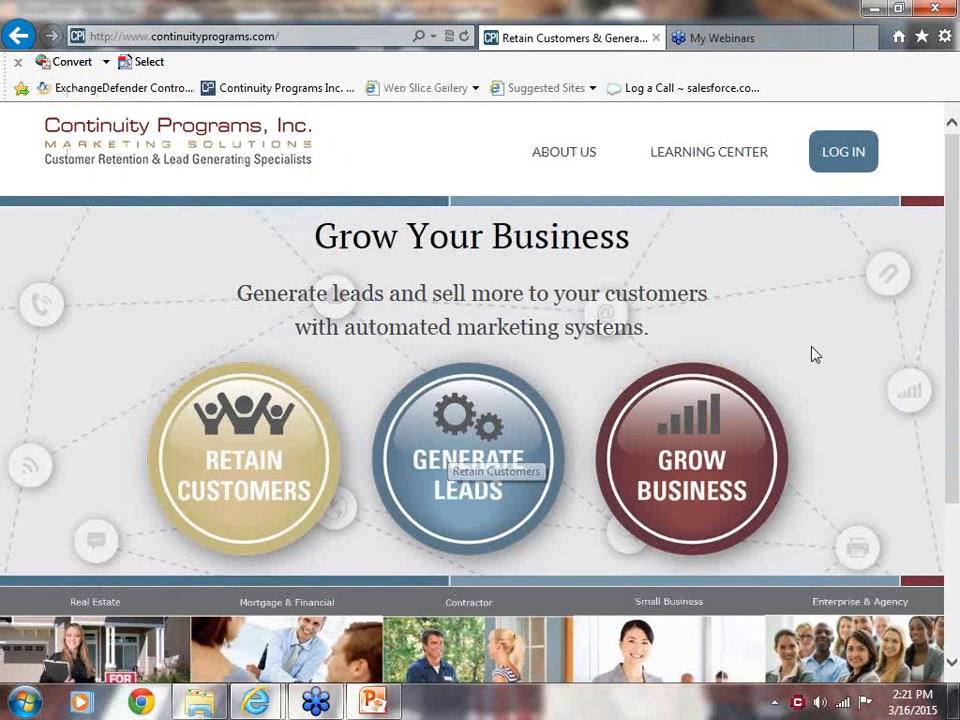
left_click_drag(948, 335, 956, 440)
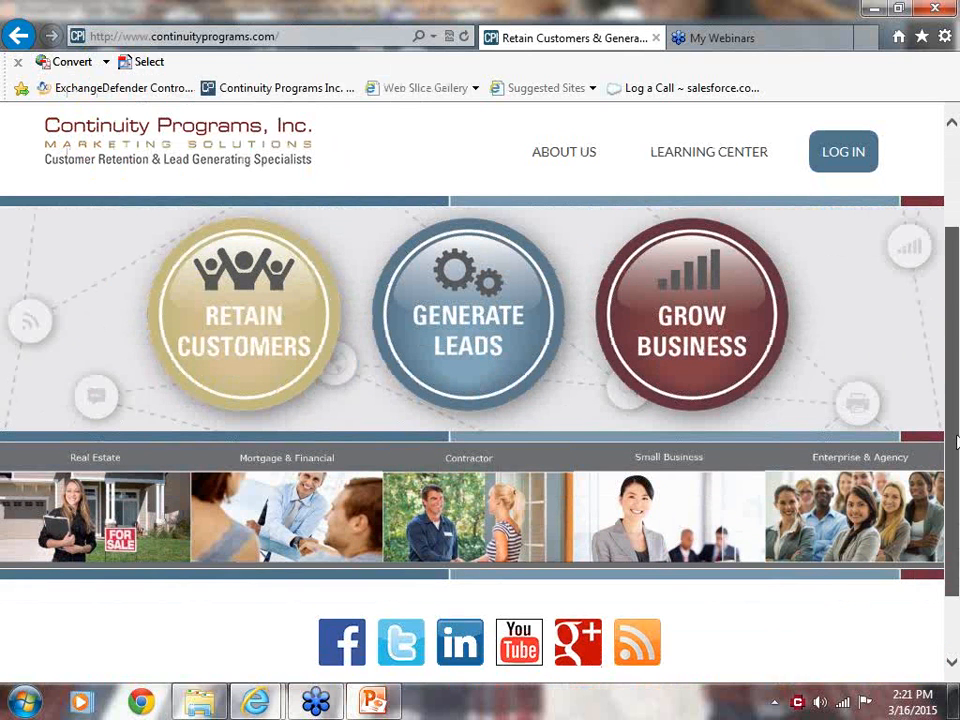
left_click(58, 511)
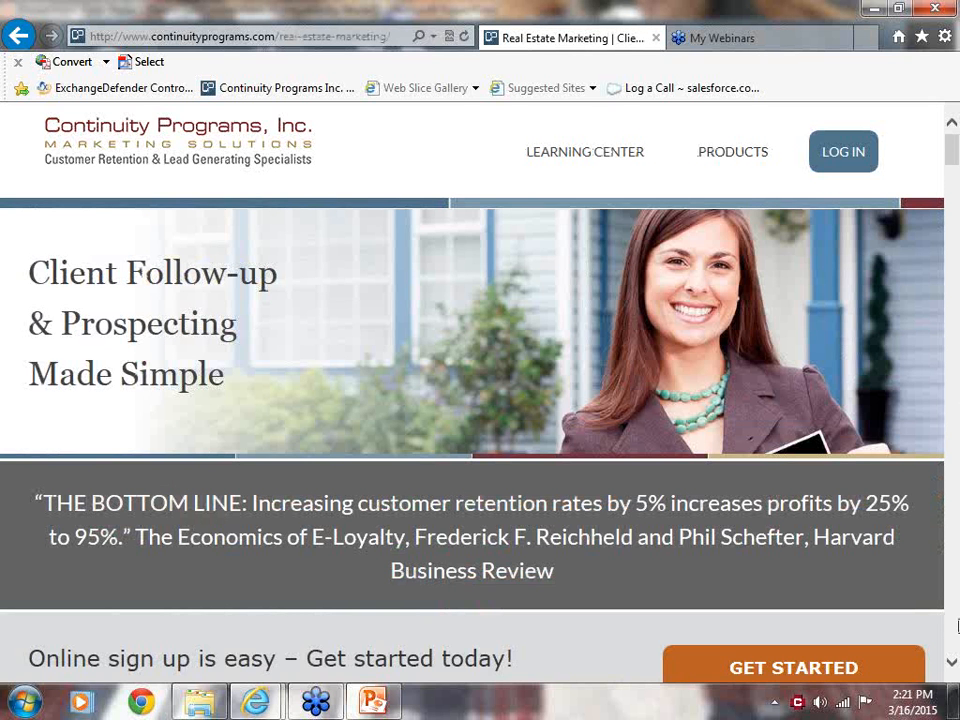
Review the real estate marketing introduction and start the online sign-up to reach the Real Estate Marketing Store.
scroll(953, 670, "down", 4)
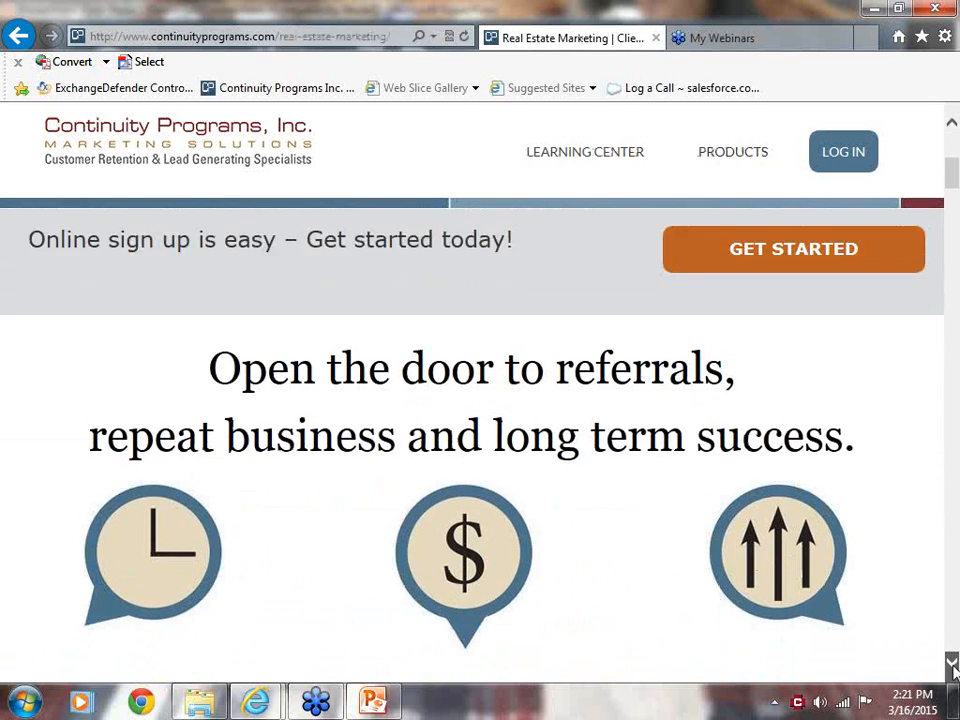
scroll(953, 668, "down", 4)
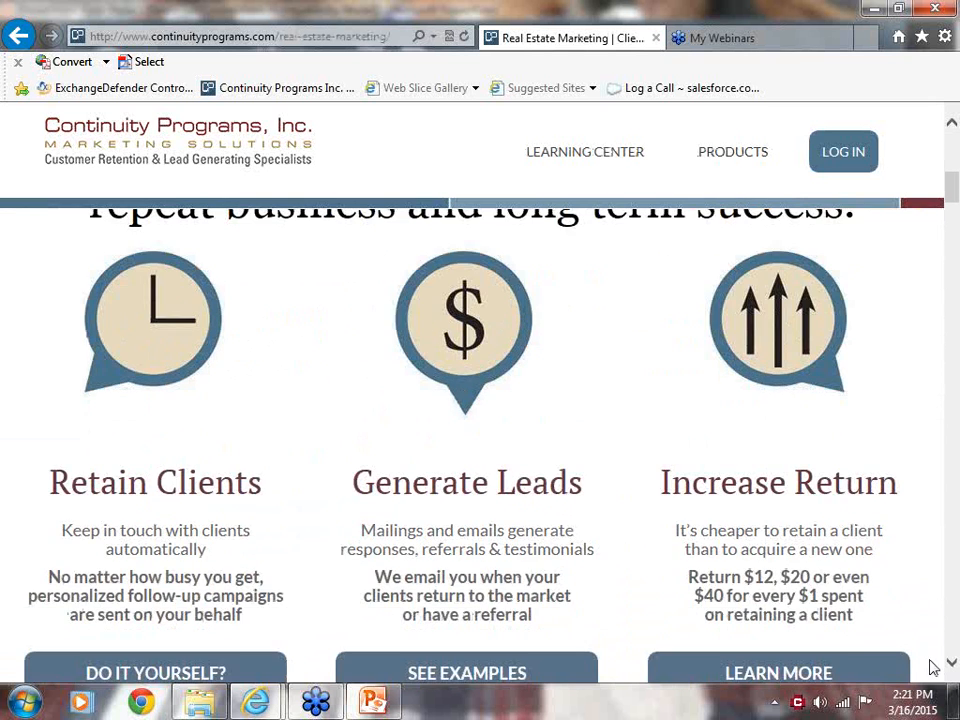
scroll(833, 505, "up", 8)
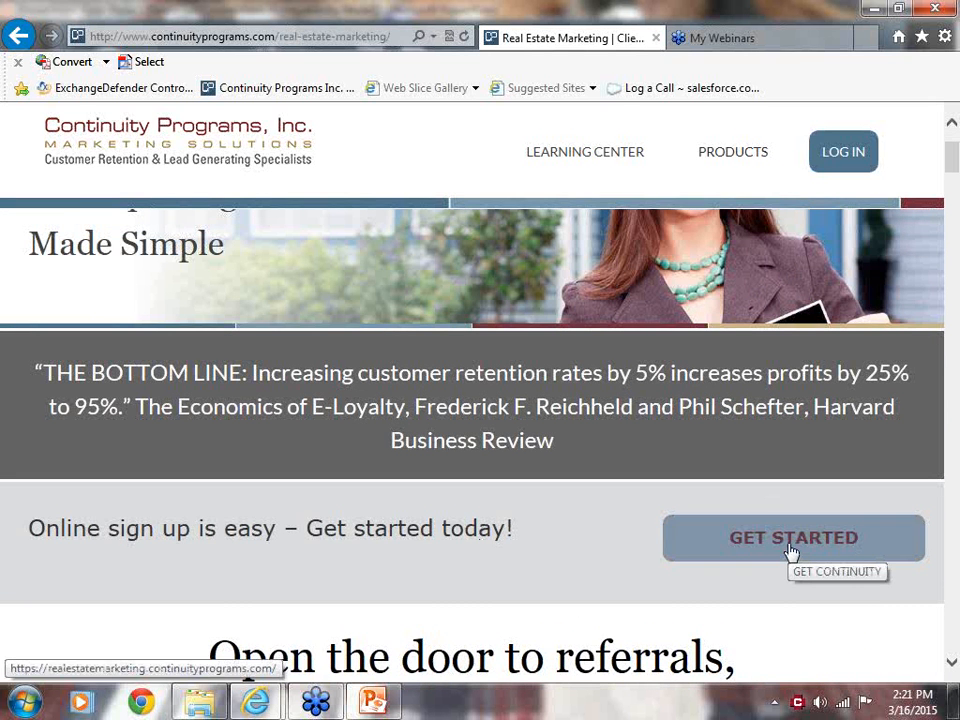
left_click(791, 551)
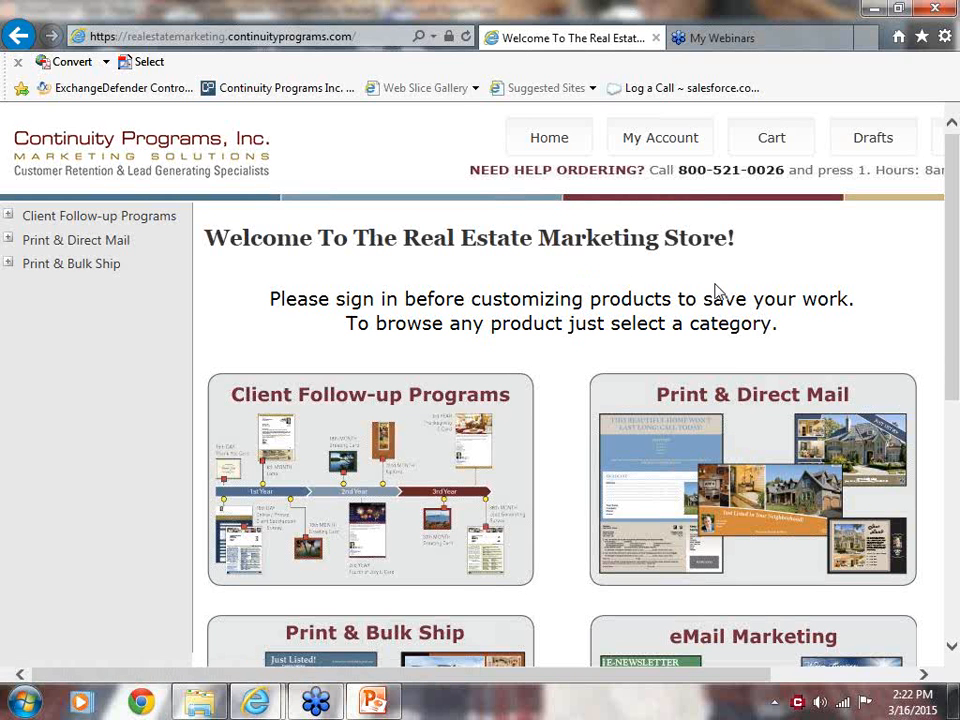
Open the Client Follow-up Programs category and look through the offered programs.
left_click_drag(956, 343, 956, 373)
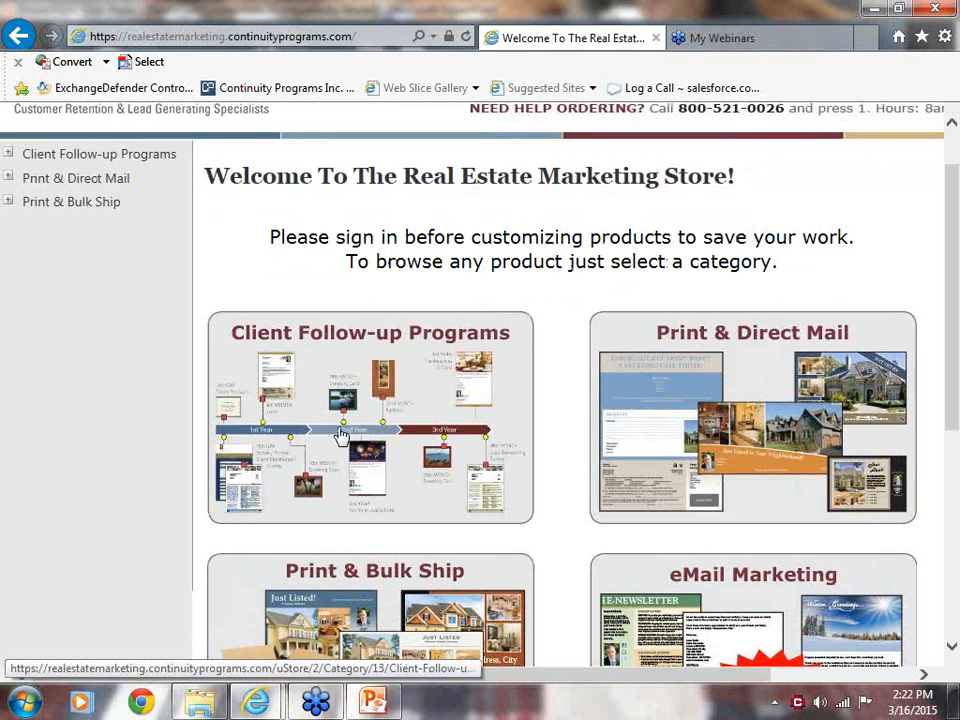
left_click(341, 433)
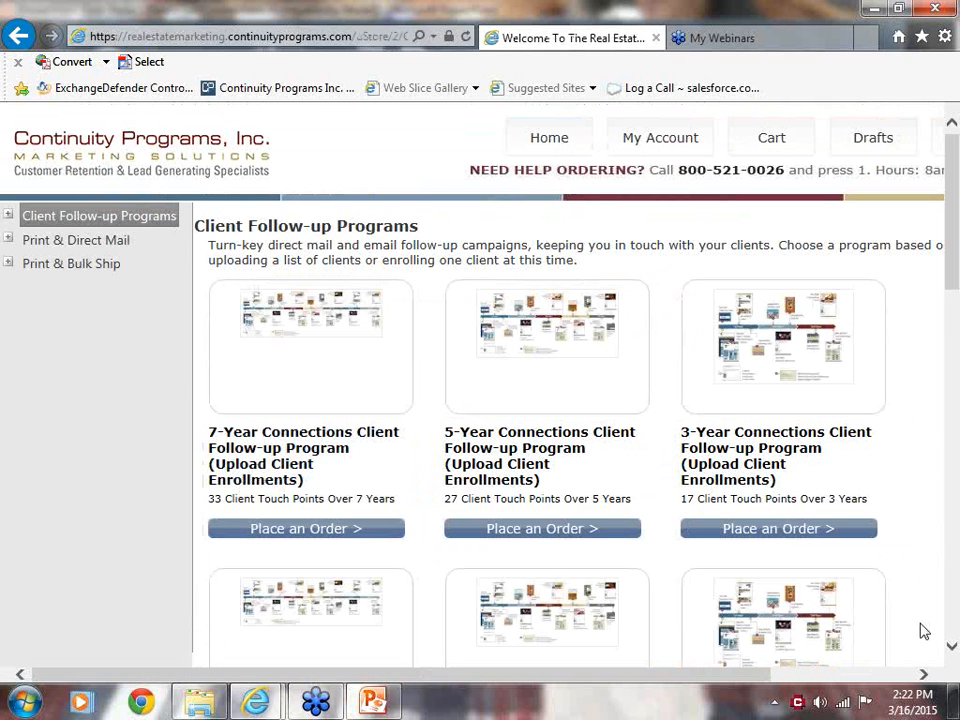
left_click_drag(950, 655, 952, 652)
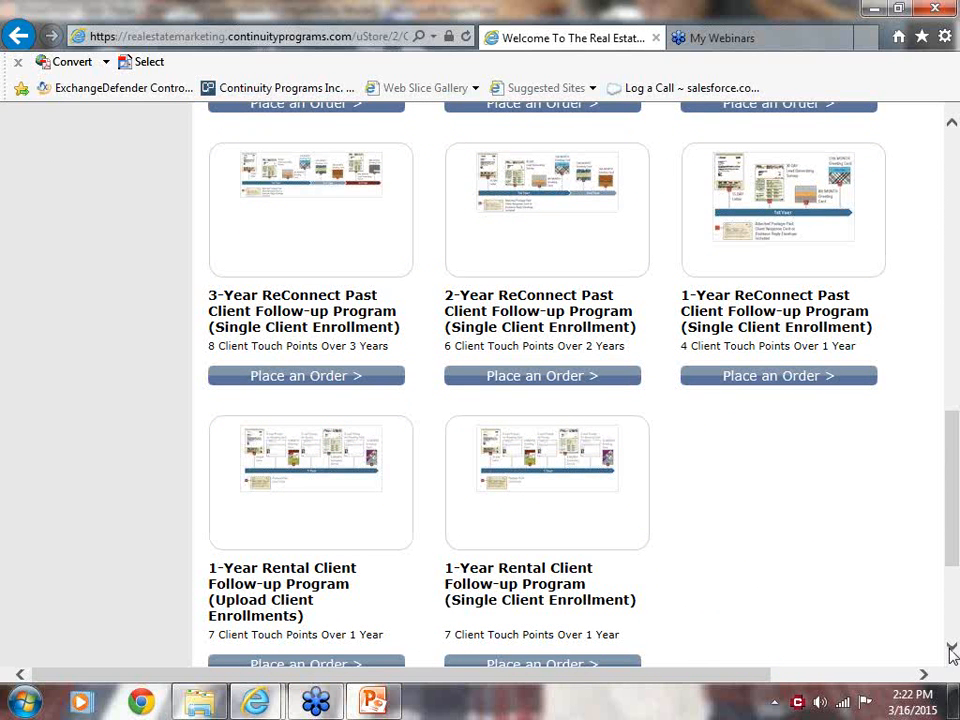
left_click_drag(952, 652, 952, 653)
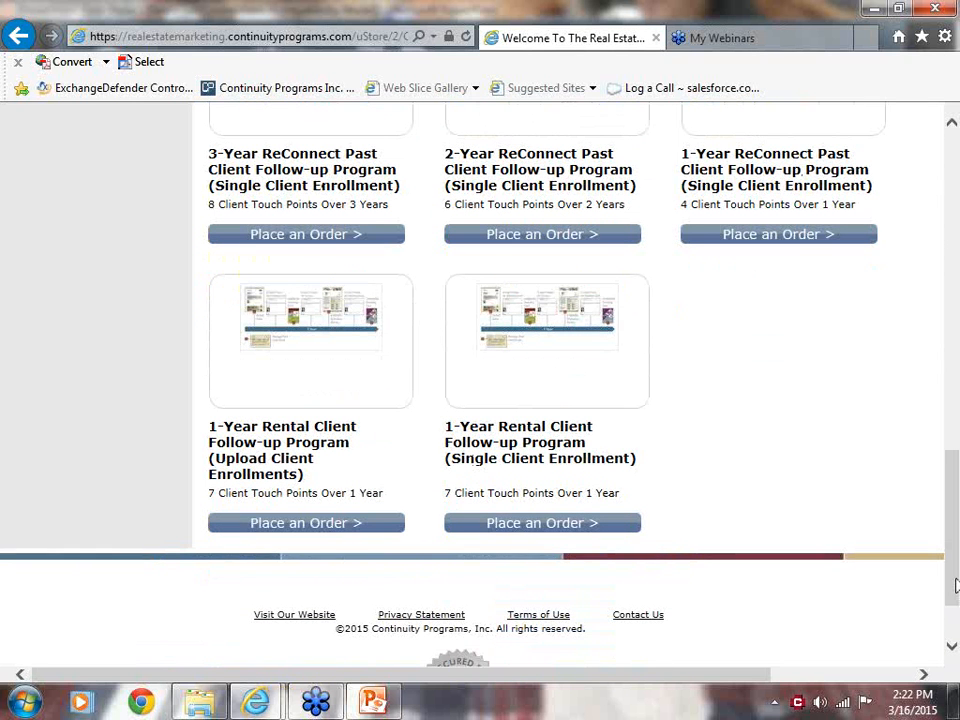
left_click_drag(955, 585, 955, 272)
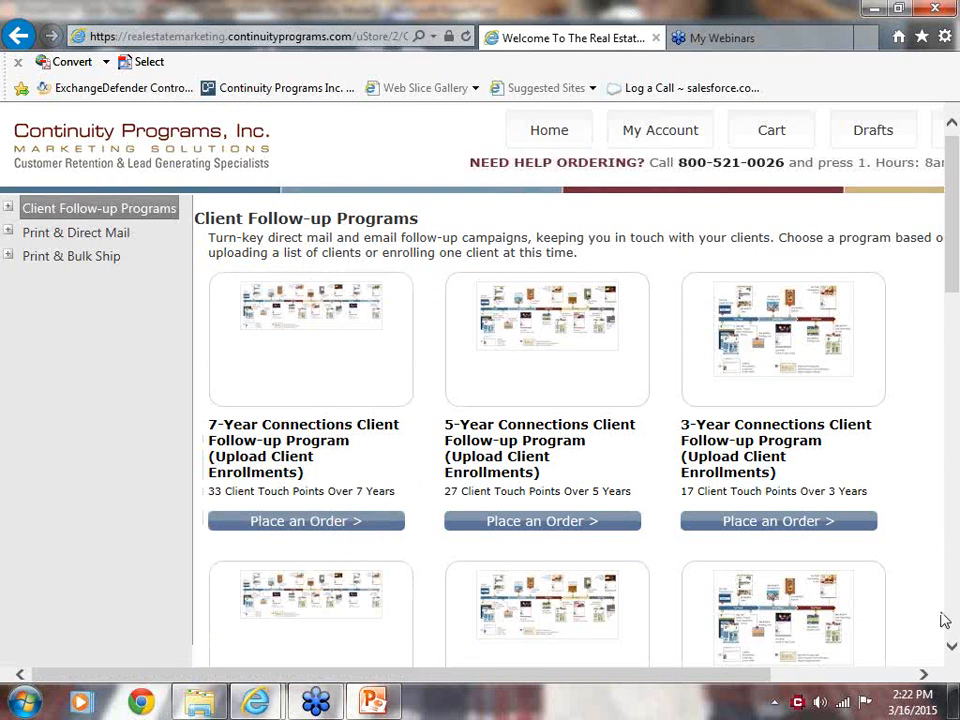
Start an order for the 7-Year Connections Client Follow-up Program with single client enrollment.
scroll(952, 651, "down", 3)
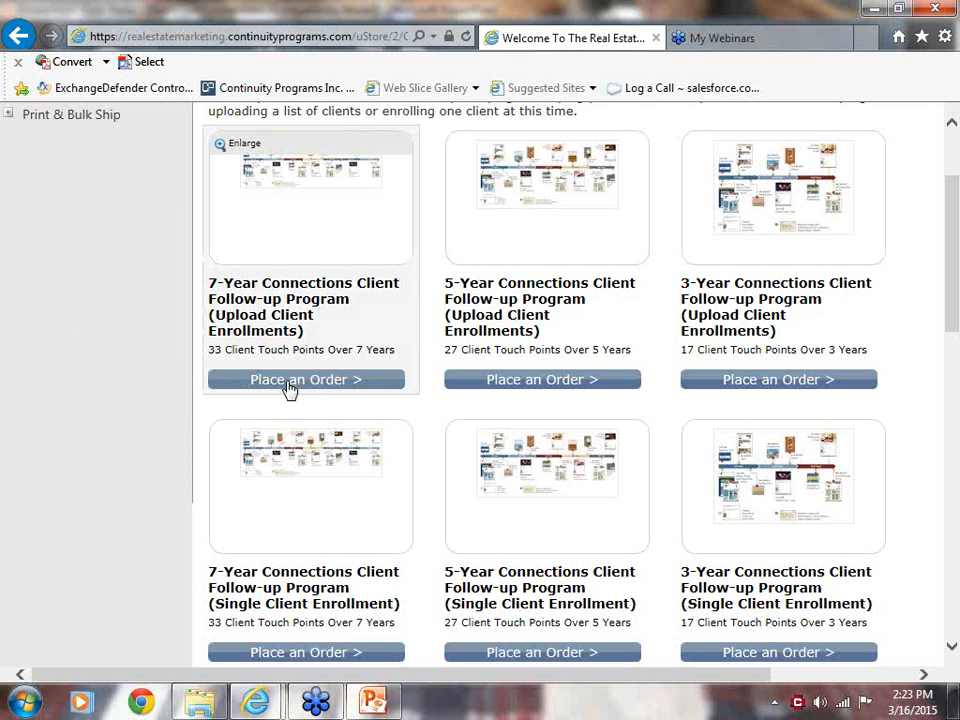
scroll(952, 652, "down", 1)
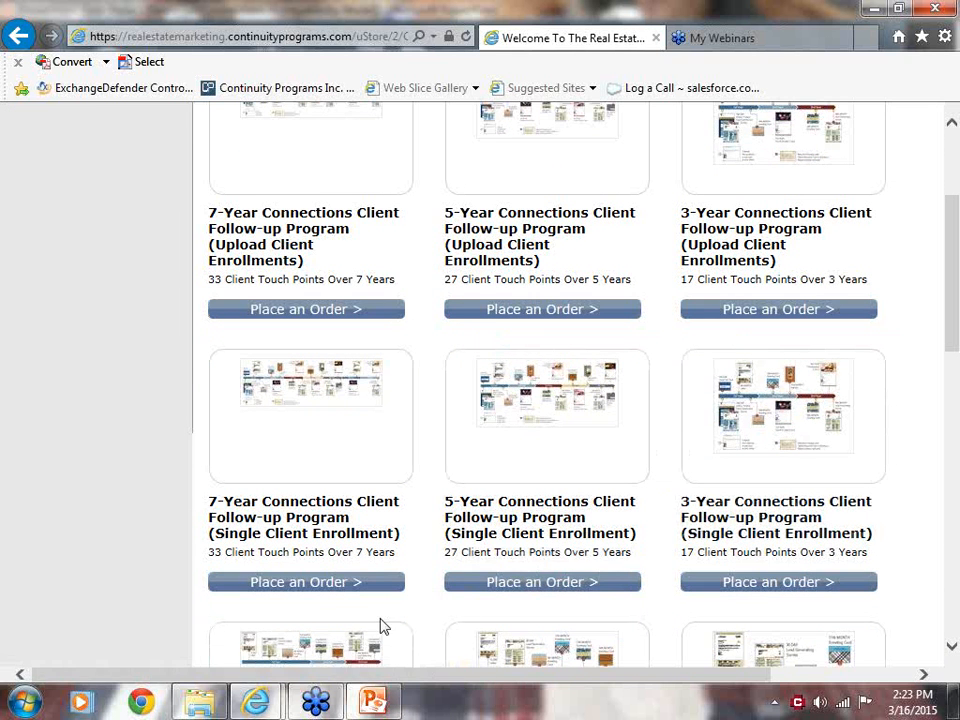
left_click(286, 584)
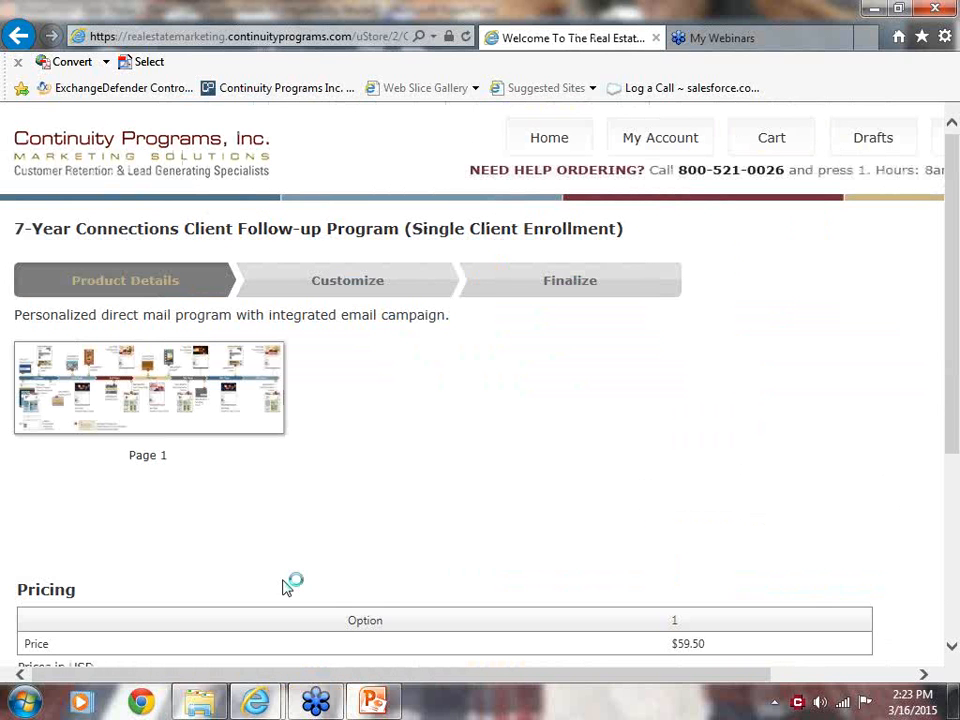
Examine the enlarged proof of the 7-year program timeline through its last year, then close the proof.
left_click_drag(955, 411, 956, 465)
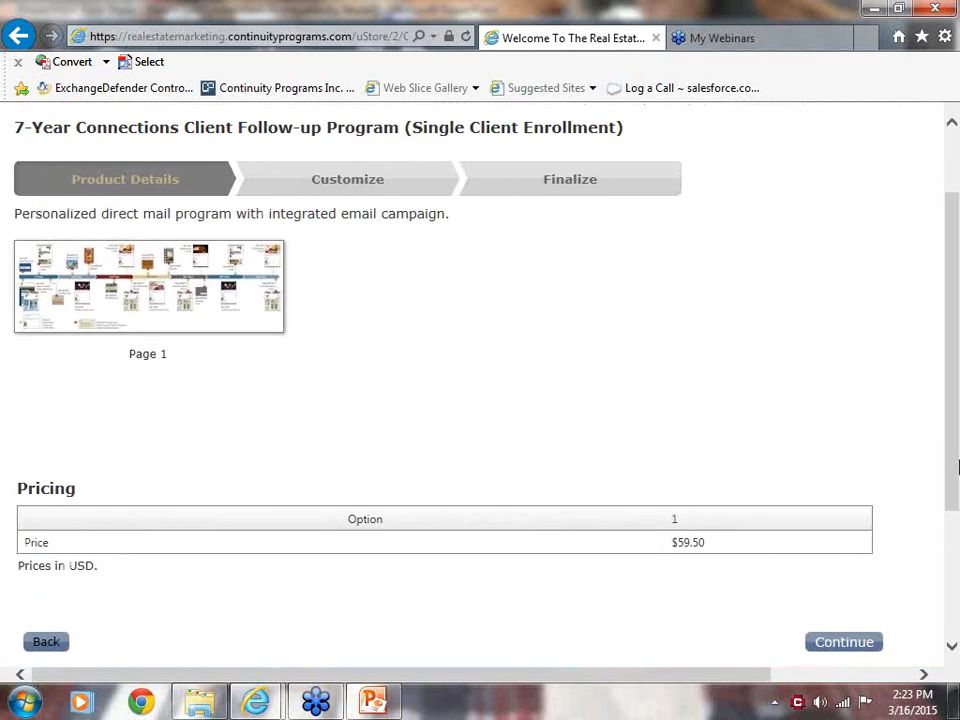
left_click(156, 306)
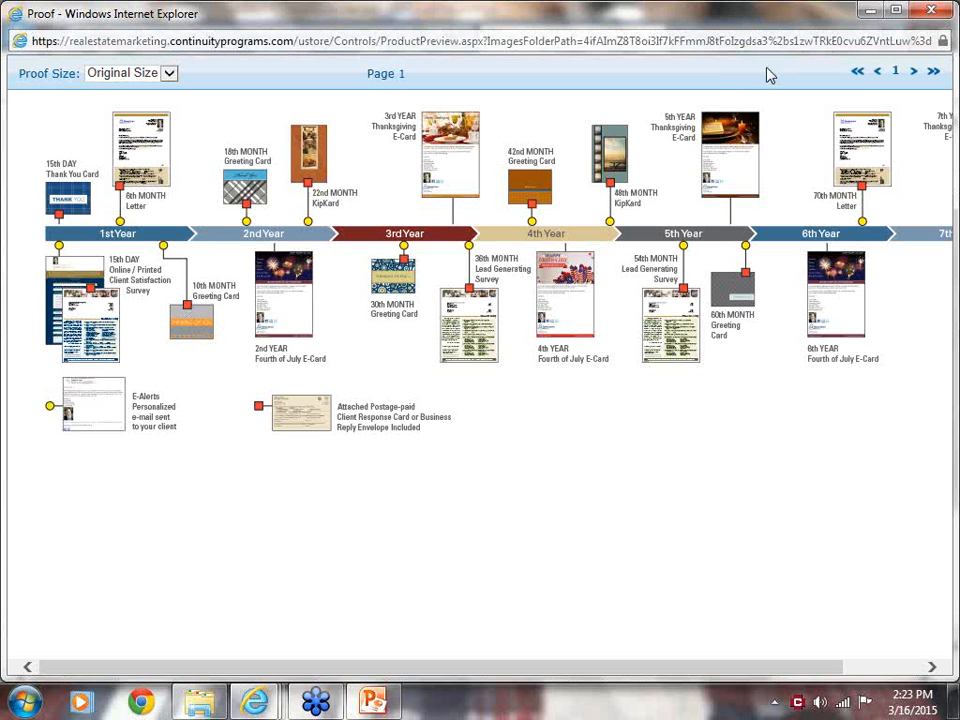
left_click(932, 667)
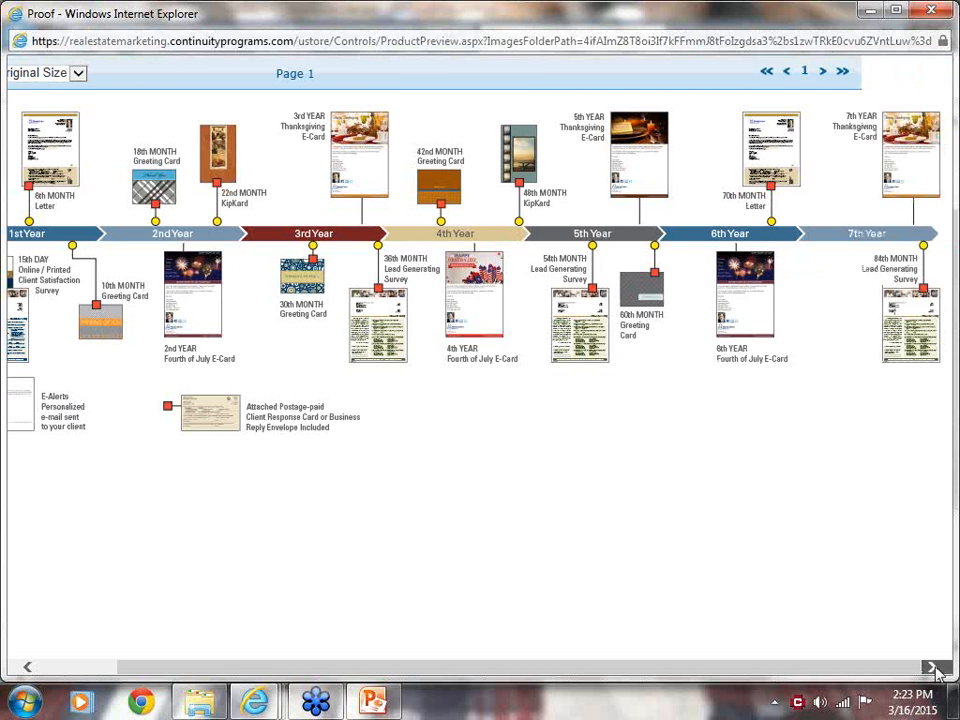
left_click(924, 43)
left_click(935, 50)
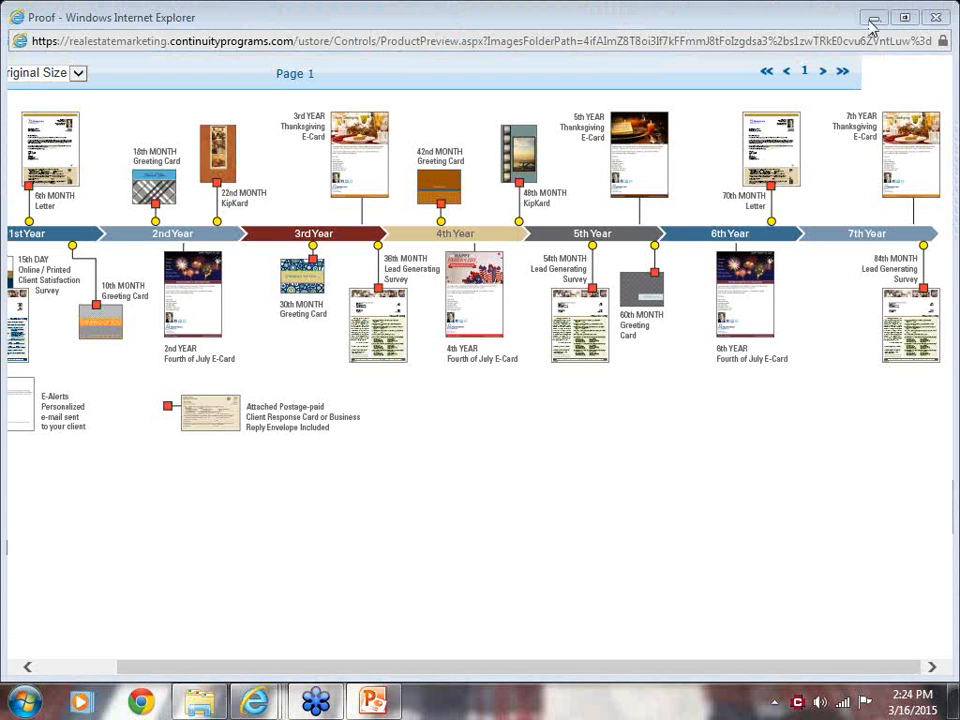
left_click(935, 17)
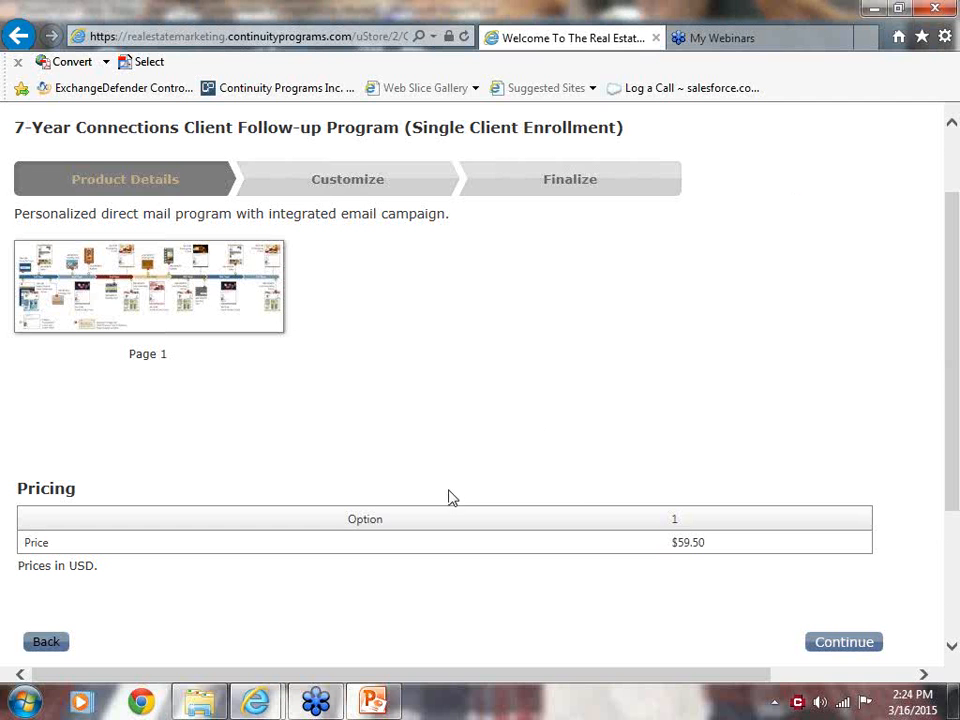
Continue the order to its customization stage, identifying this as a private computer, and review the agent information form.
left_click(838, 650)
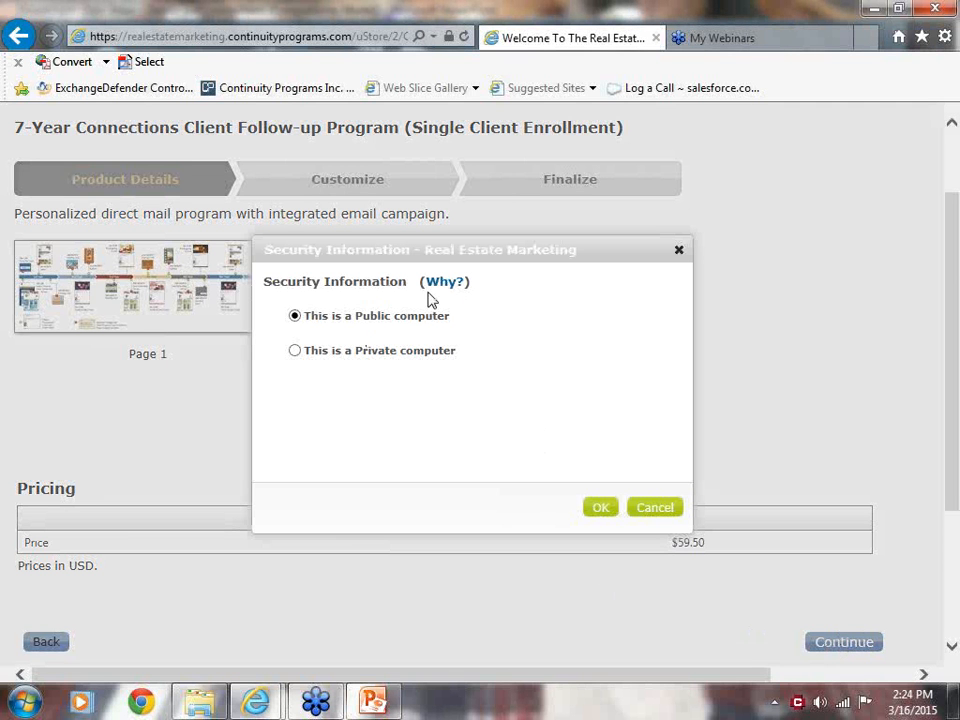
left_click(296, 352)
left_click(603, 508)
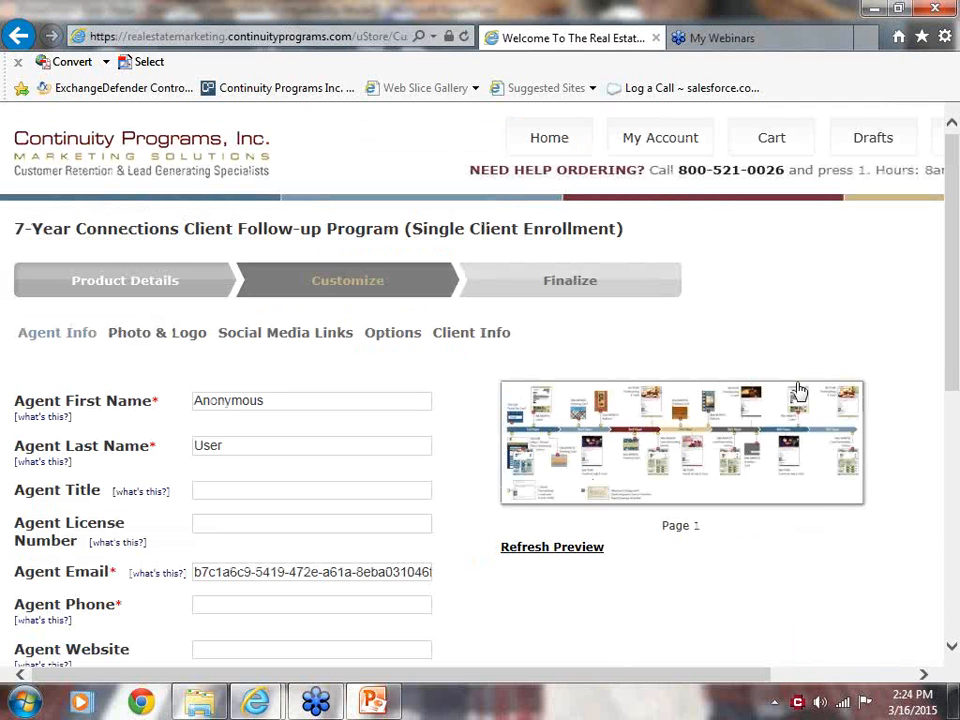
scroll(955, 447, "down", 3)
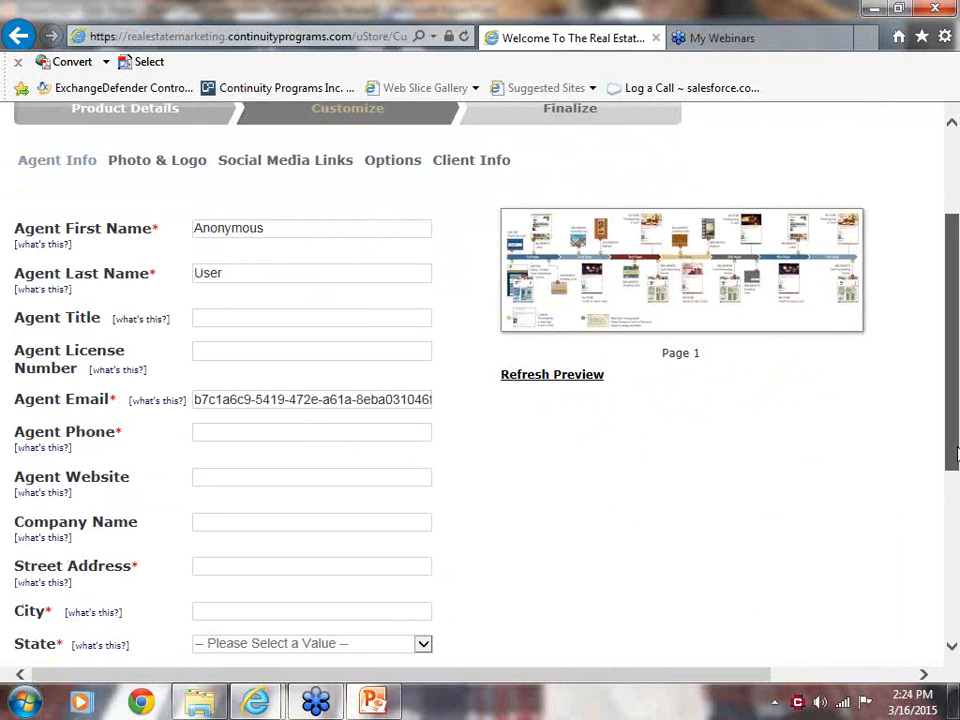
left_click_drag(955, 457, 953, 385)
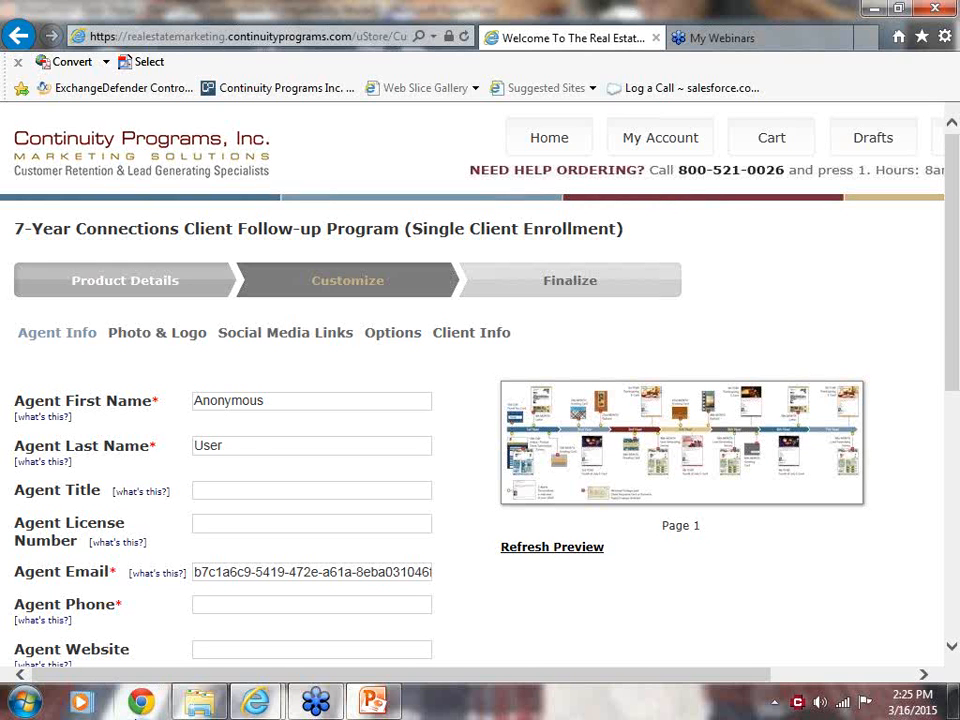
Open the new-customer registration form on the account sign-in page.
left_click(650, 143)
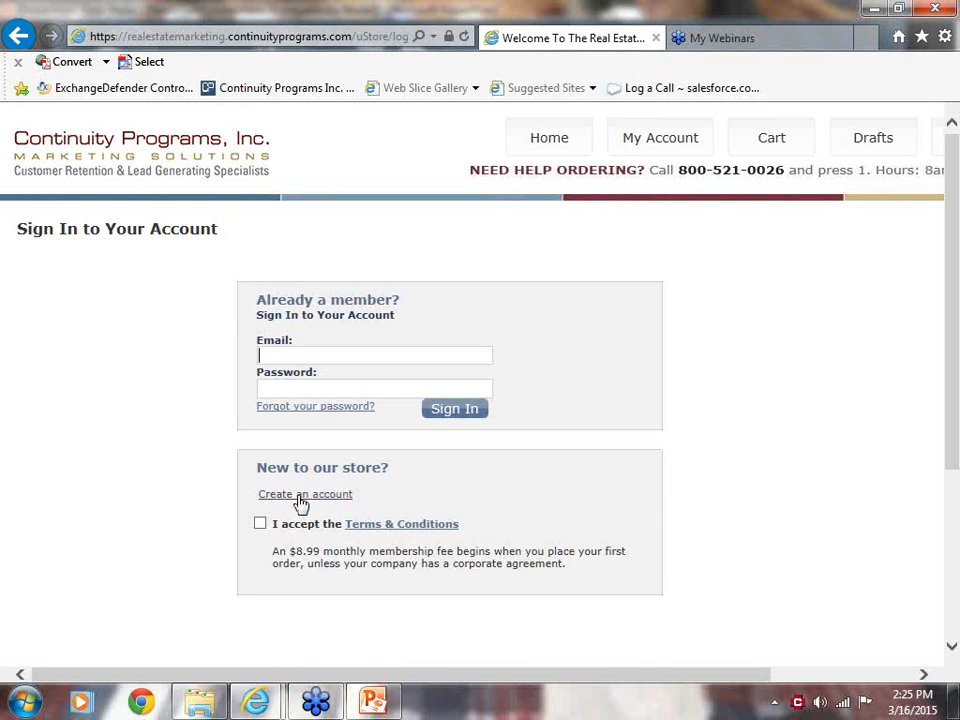
left_click(301, 497)
left_click(429, 508)
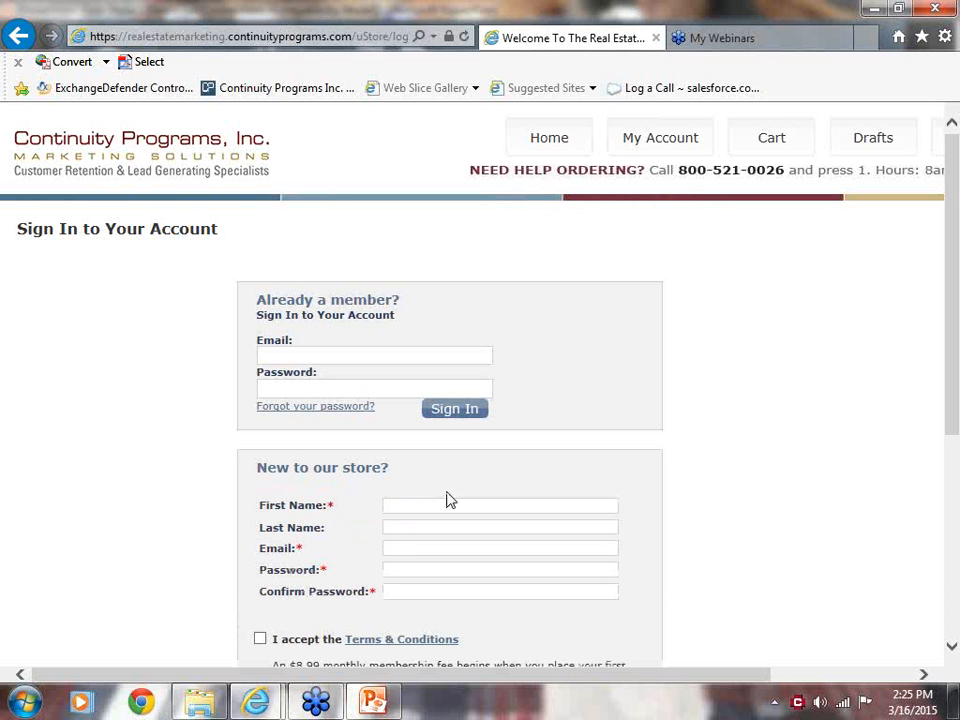
Fill in the new customer's first name, last name and e-mail address in the registration form.
key("Tab")
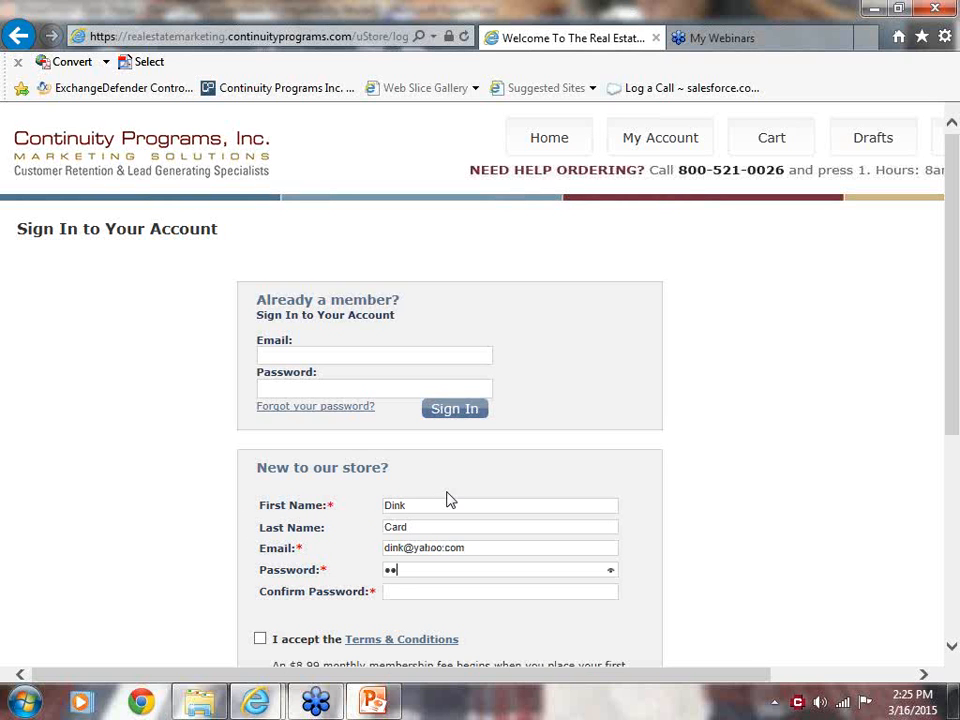
type("abc")
Enter and confirm the account password, accept the terms and conditions, and submit the registration.
key("Tab")
type("abcd")
scroll(521, 491, "down", 3)
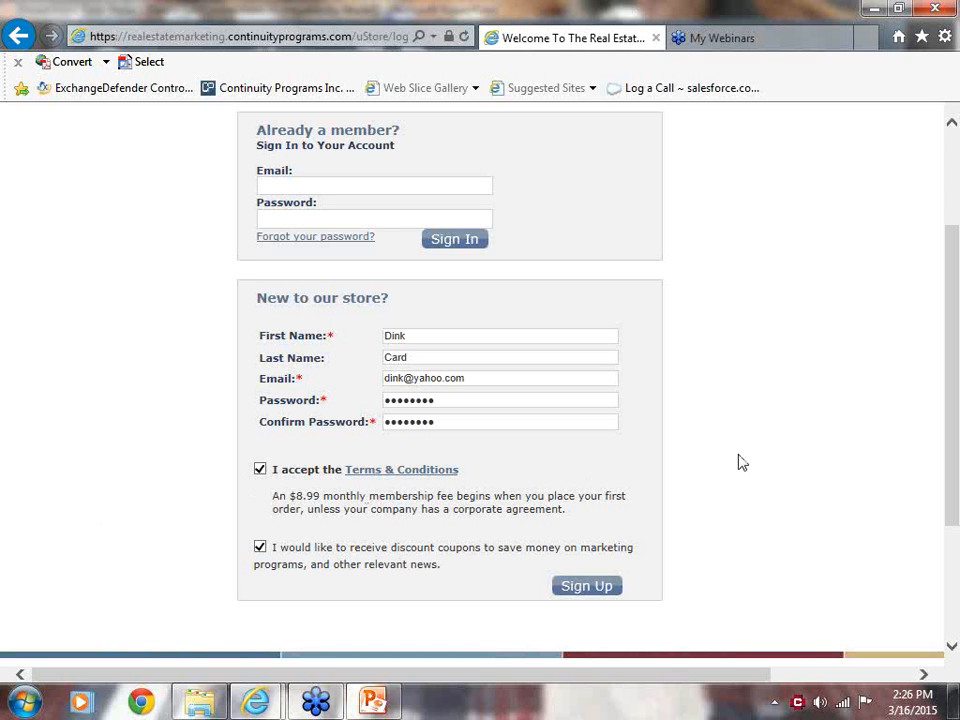
left_click(586, 587)
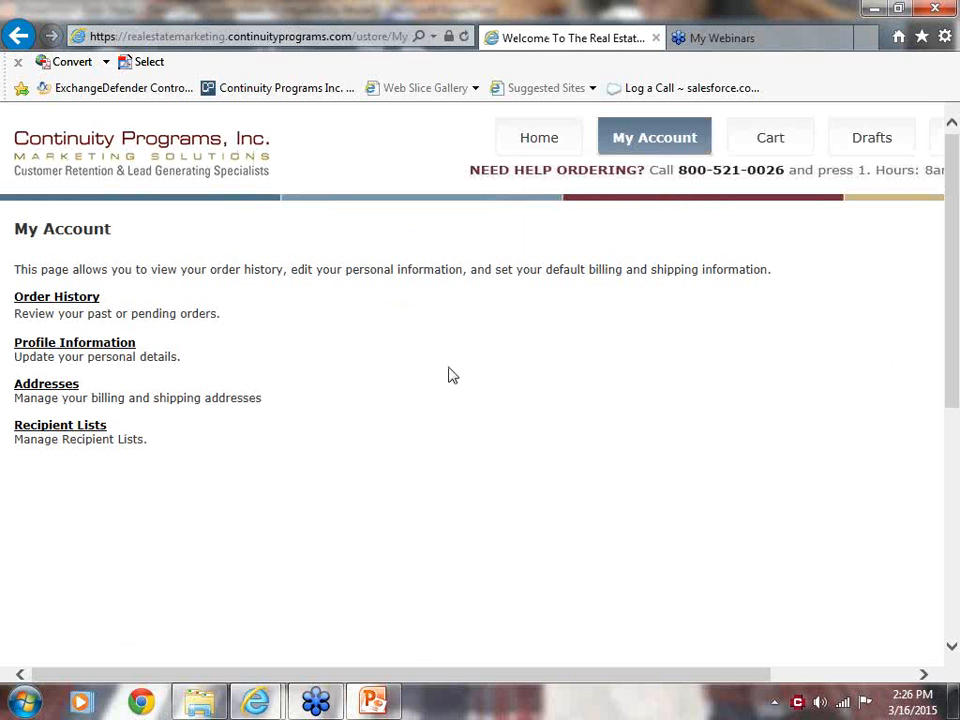
Open the account's profile information and fill in the phone number and mobile number.
left_click(49, 348)
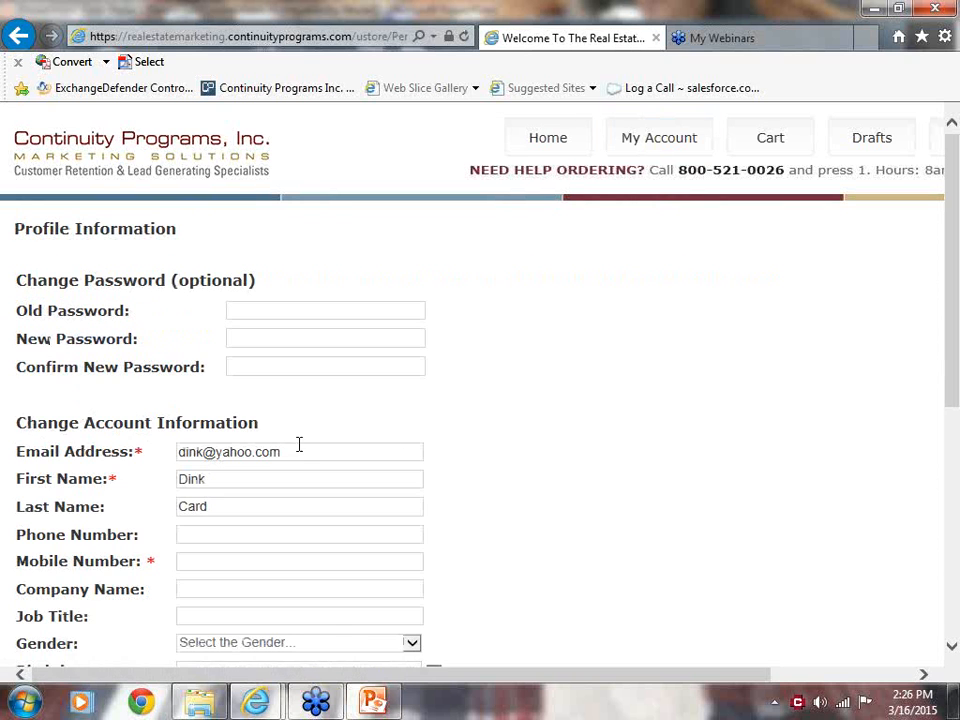
scroll(574, 345, "down", 3)
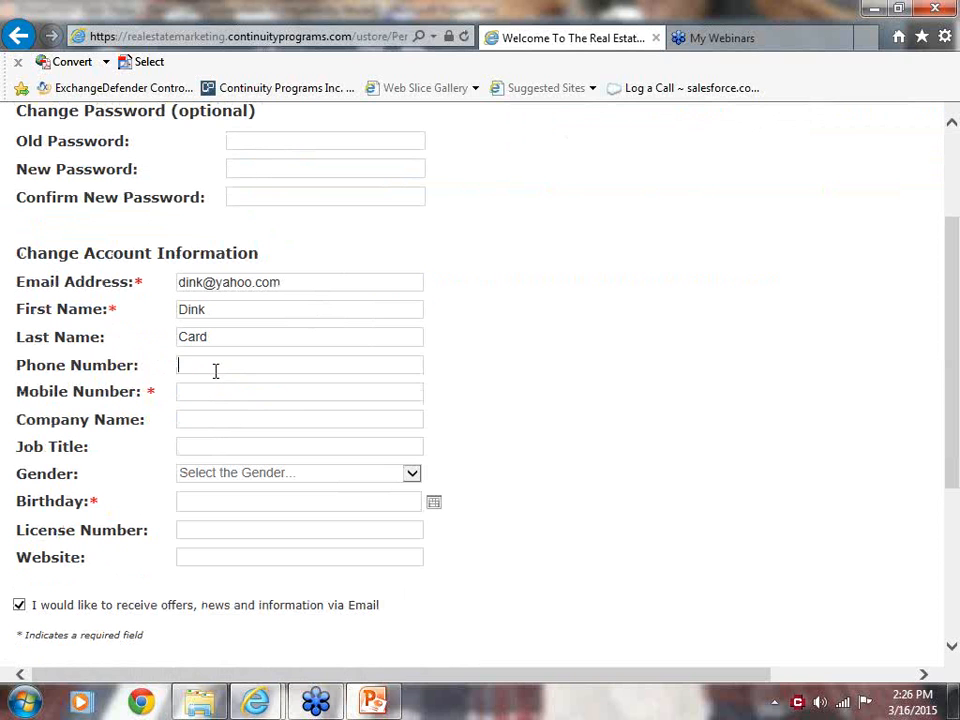
key("Tab")
key("Tab")
Fill in the profile's company name as Continuity Programs, job title as Account Manager, and gender as Female.
type("Con")
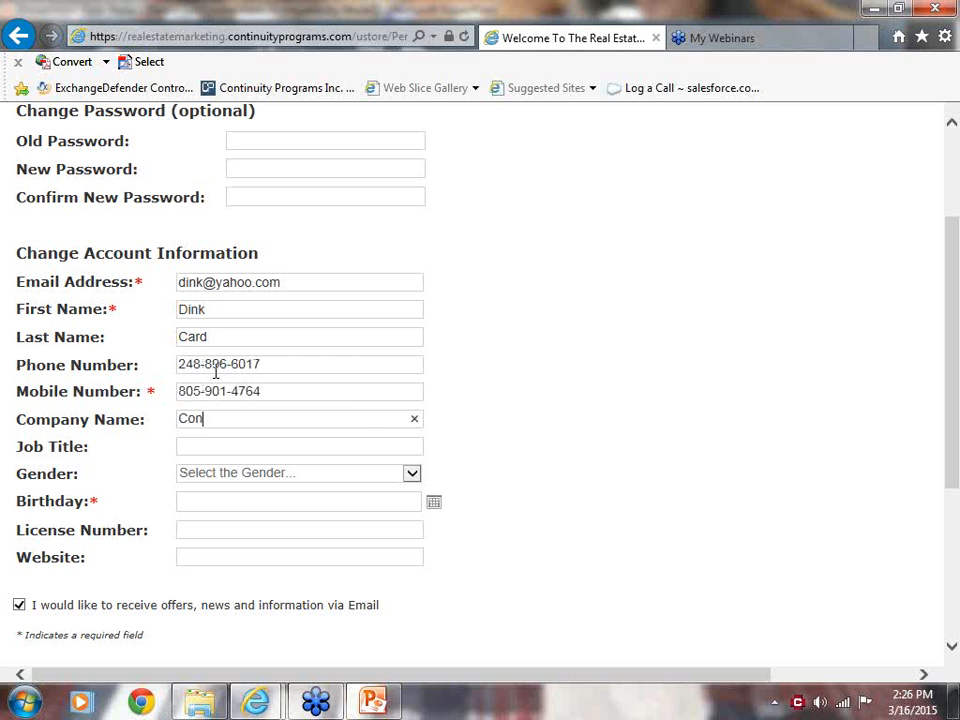
type("tinuity Programs")
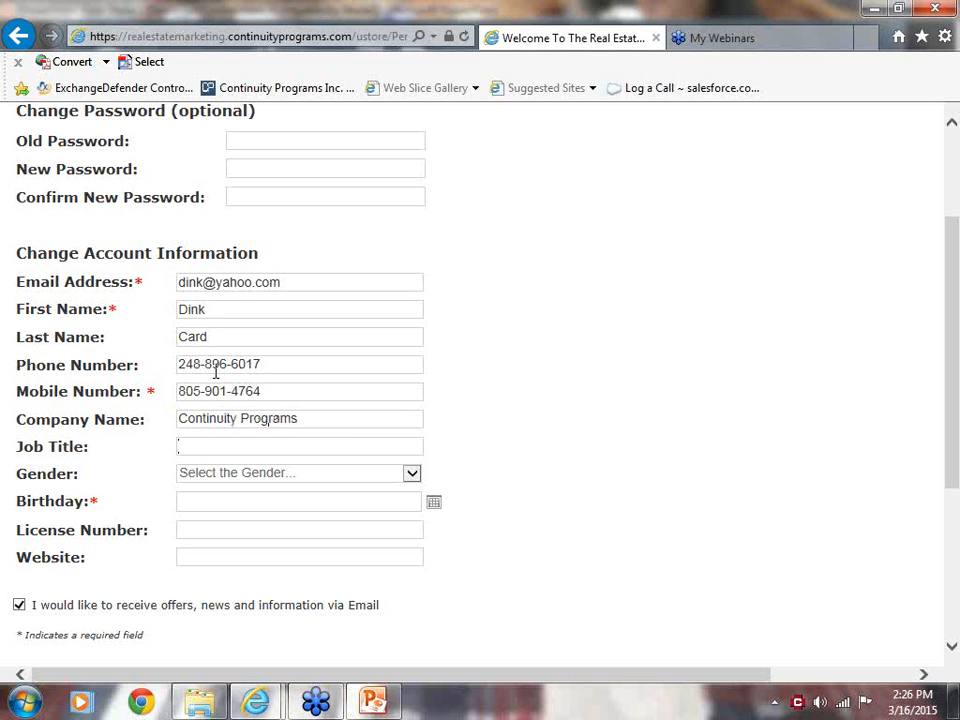
type("Account Manager")
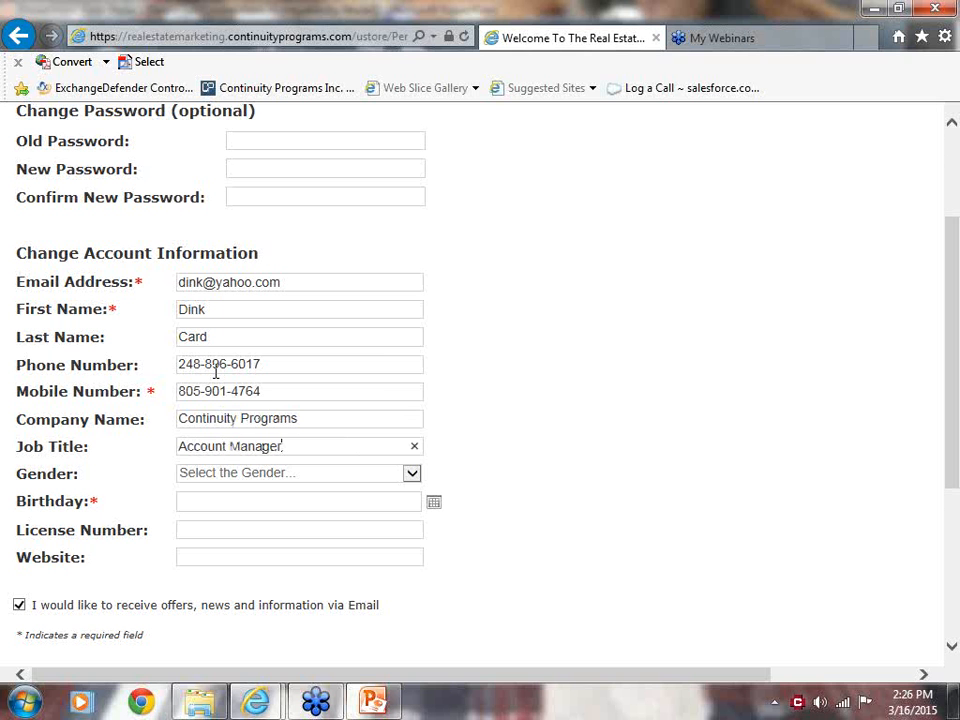
key("Tab")
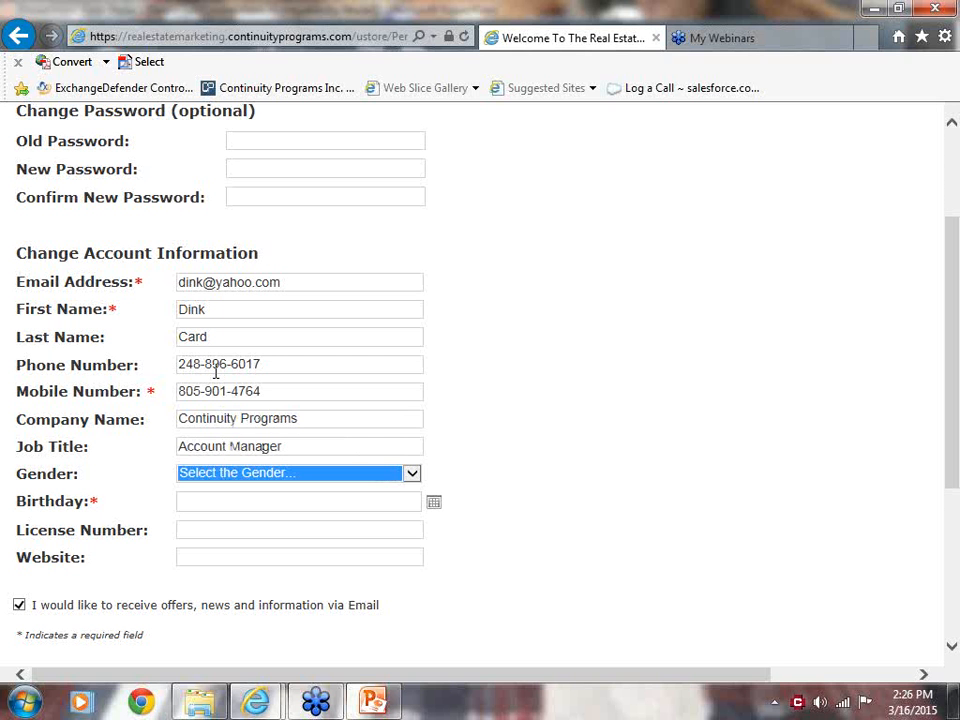
key("Down")
key("Down")
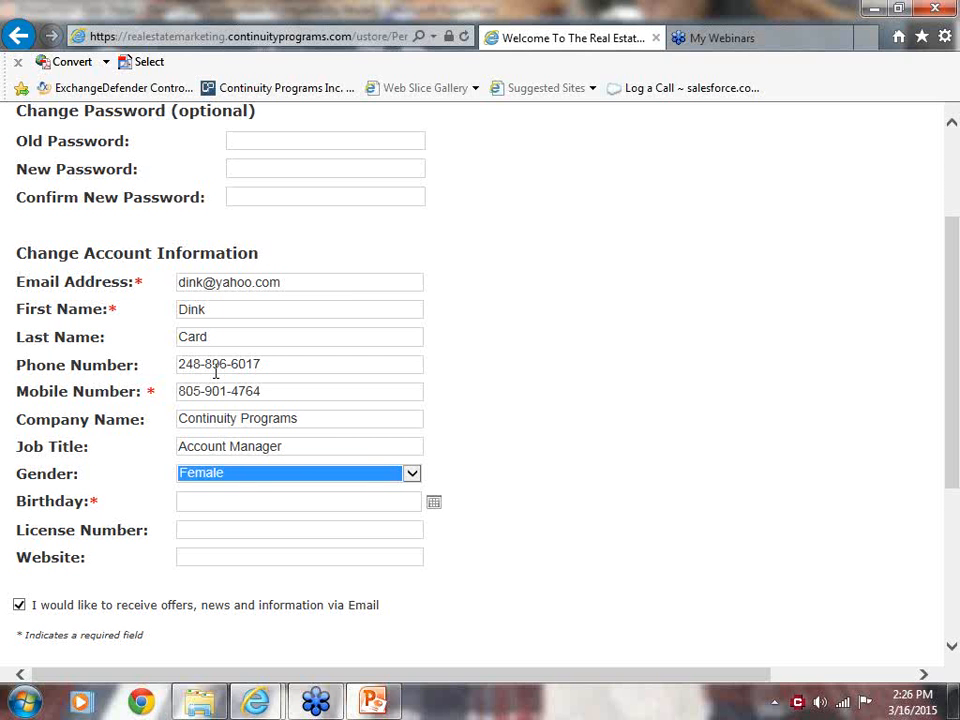
key("Tab")
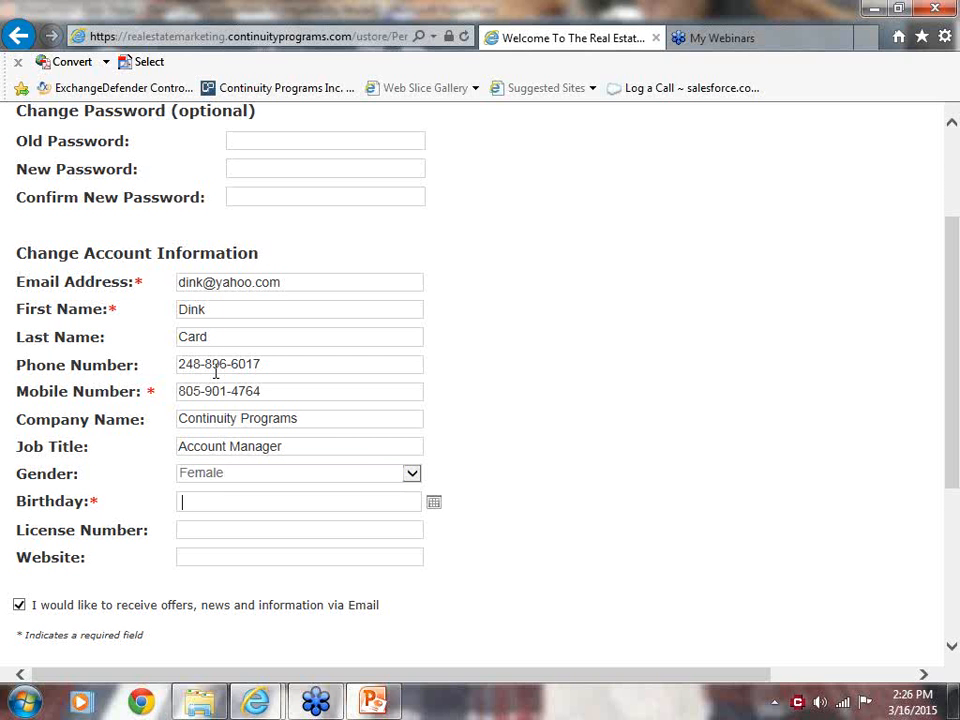
Pick the account holder's birthday from the calendar in the profile form.
left_click(434, 504)
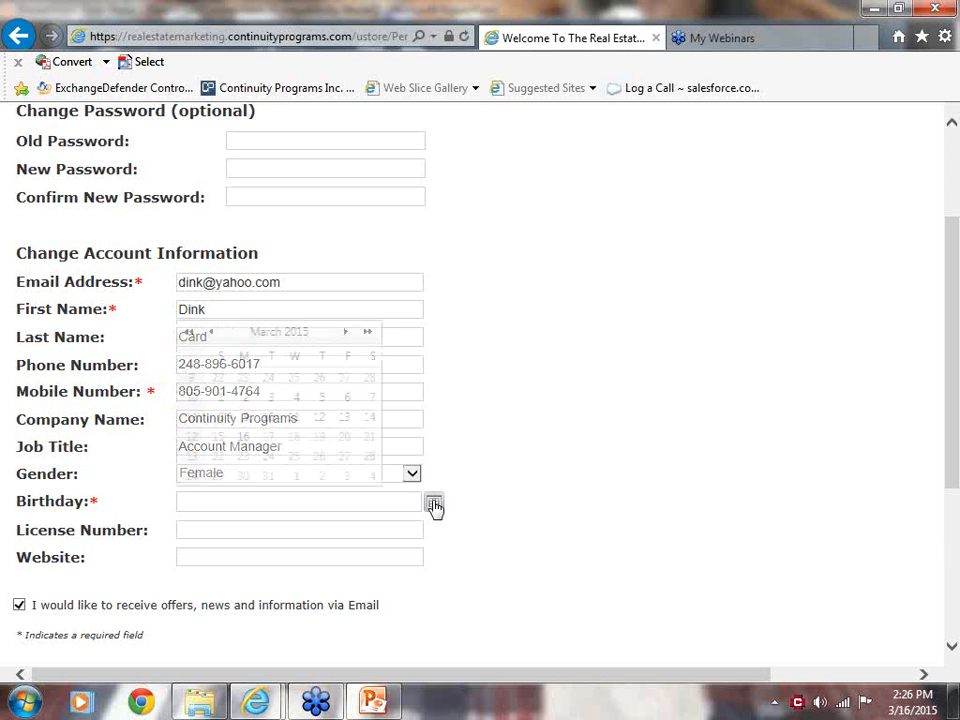
left_click(212, 333)
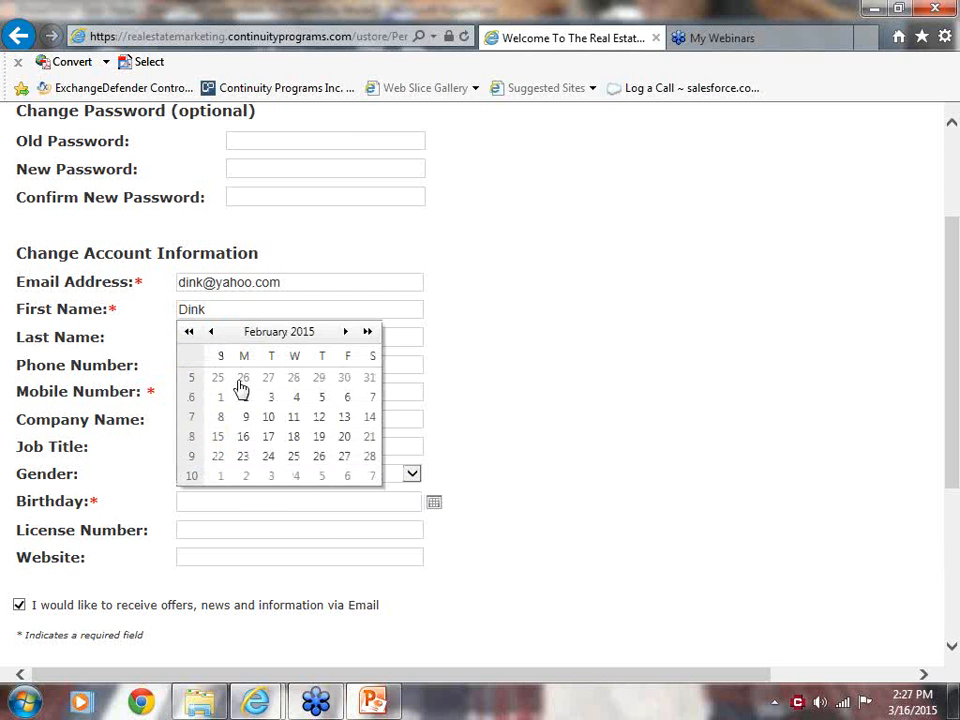
left_click(271, 399)
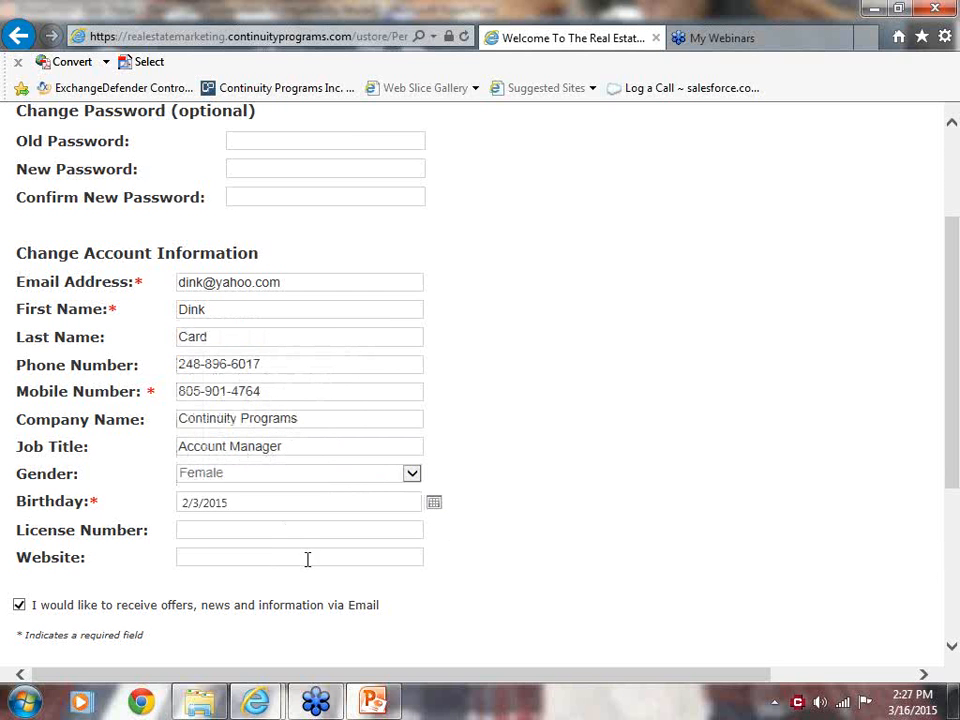
left_click(201, 528)
left_click(191, 561)
type("www.continuit")
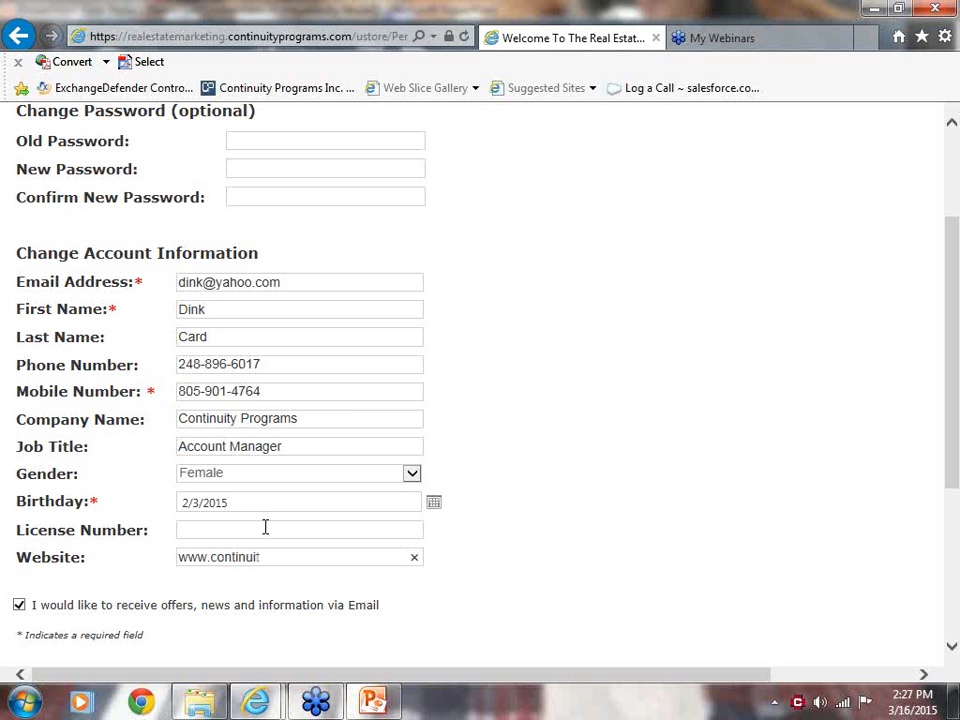
type("yprograms.com")
left_click_drag(955, 470, 954, 556)
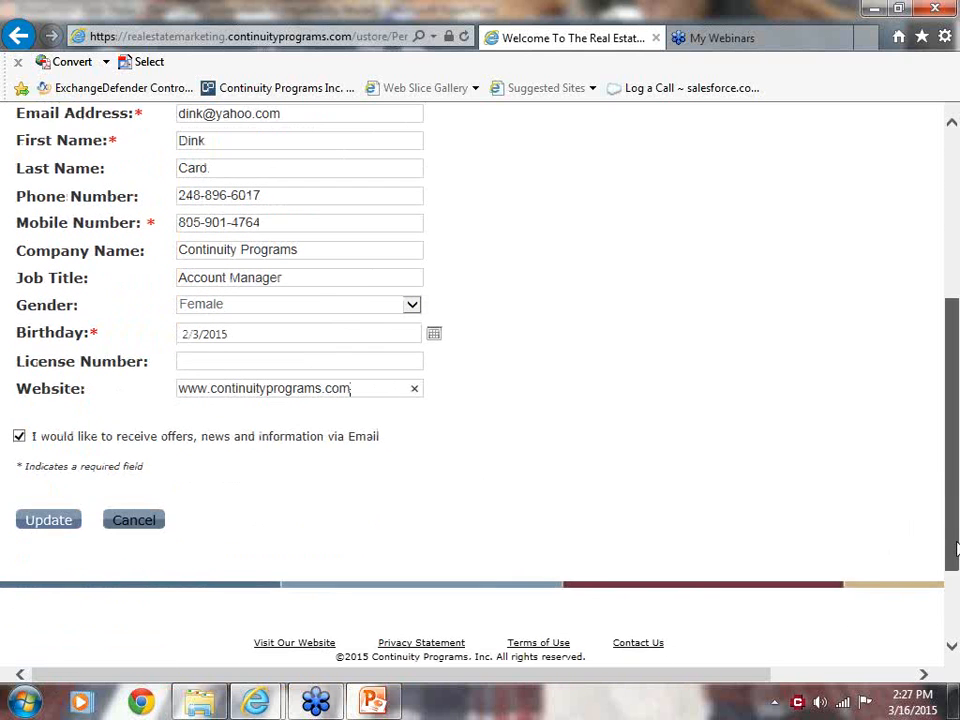
left_click(45, 524)
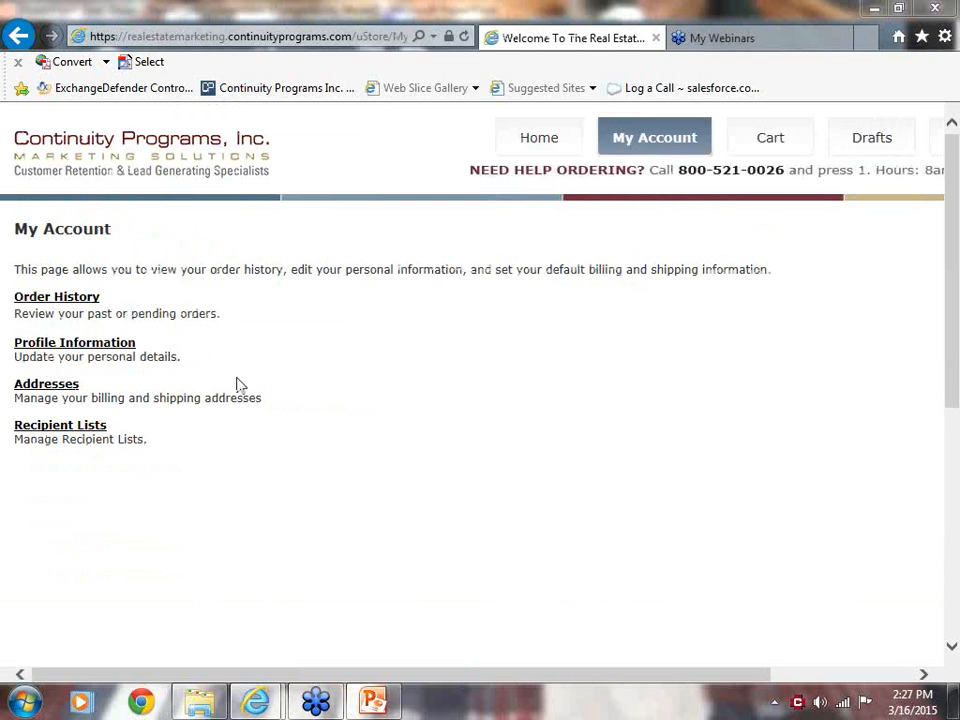
View the account's order history and return to the account overview.
left_click(50, 298)
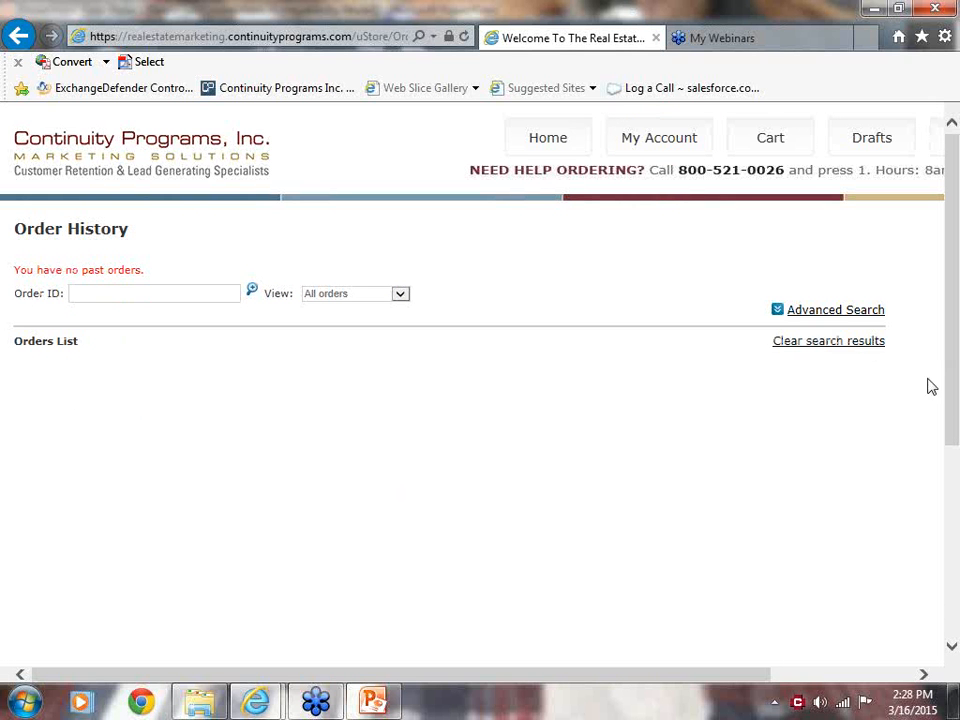
scroll(935, 450, "down", 3)
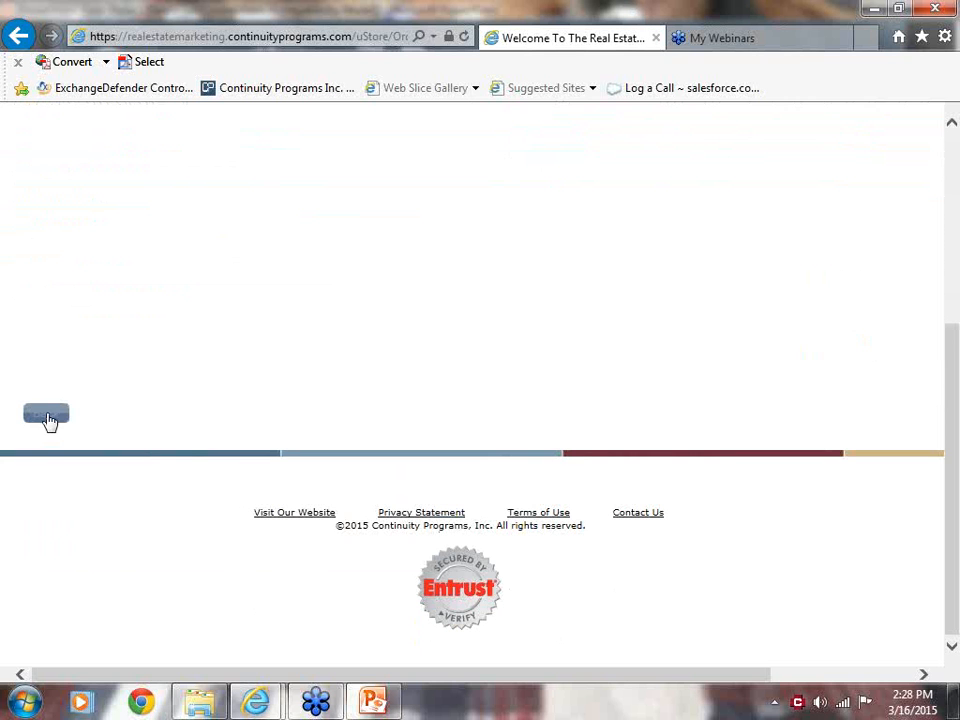
left_click(47, 416)
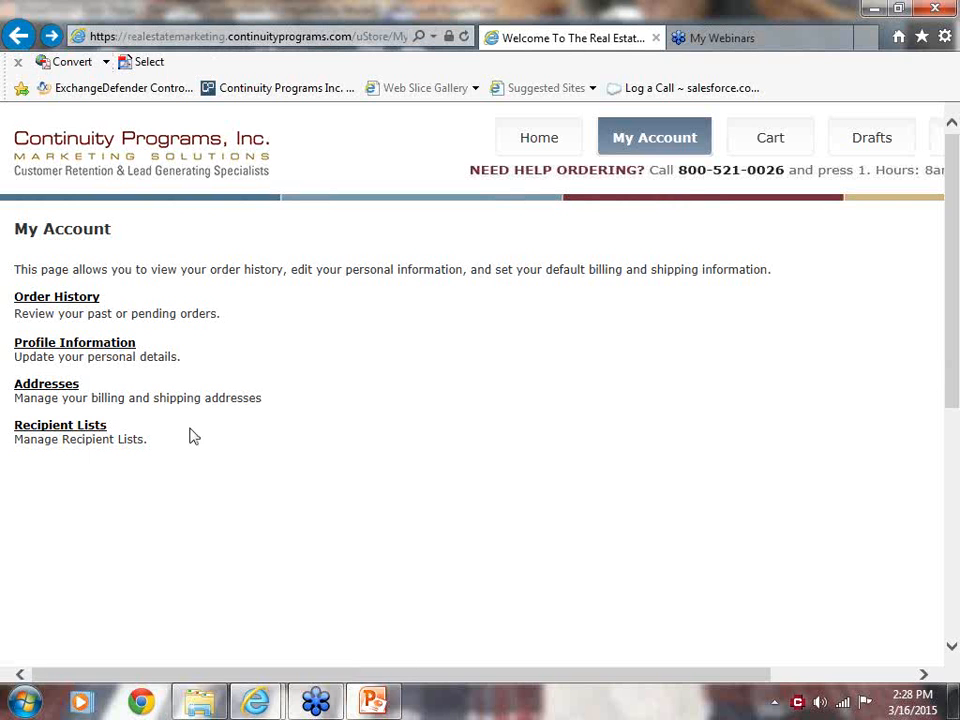
View the Recipient List Manager, dismiss its notice about editing clients, and return to the account overview.
left_click(51, 428)
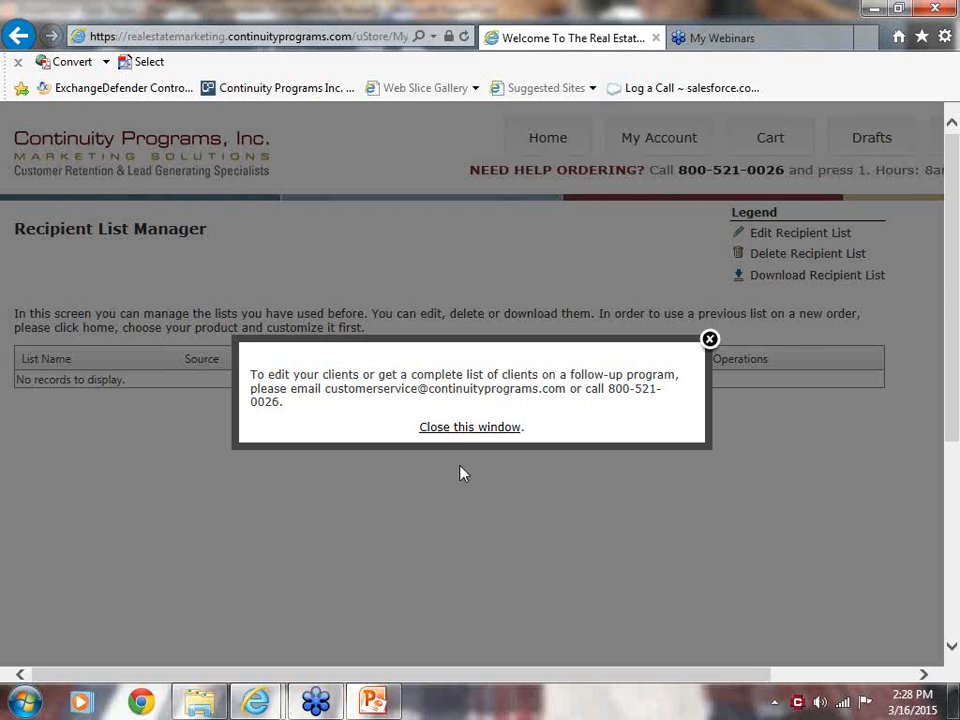
left_click(461, 428)
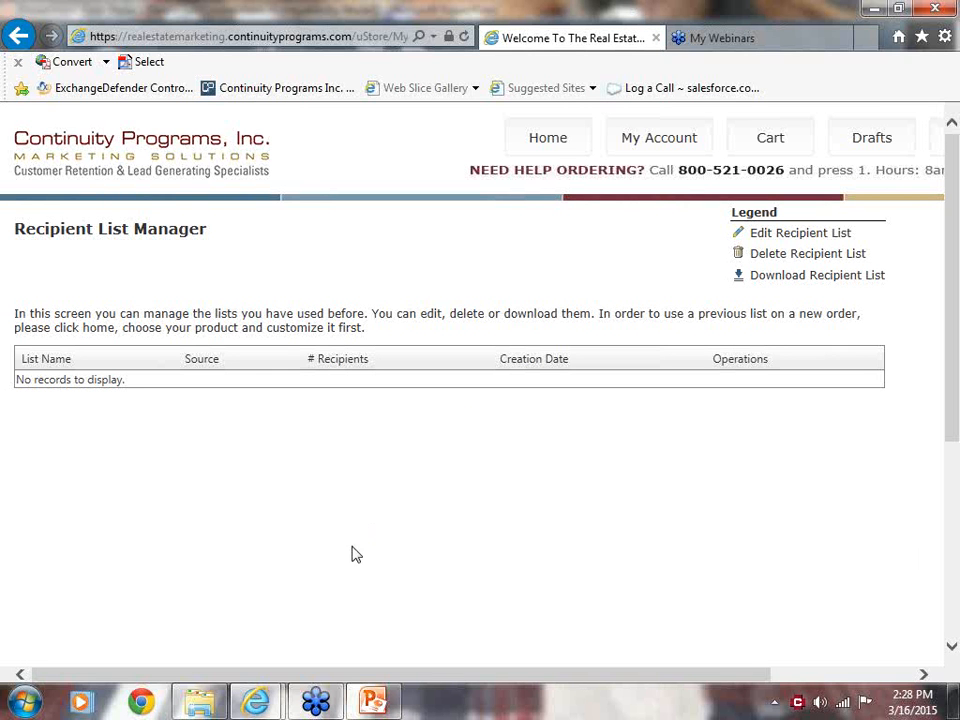
left_click_drag(957, 405, 957, 478)
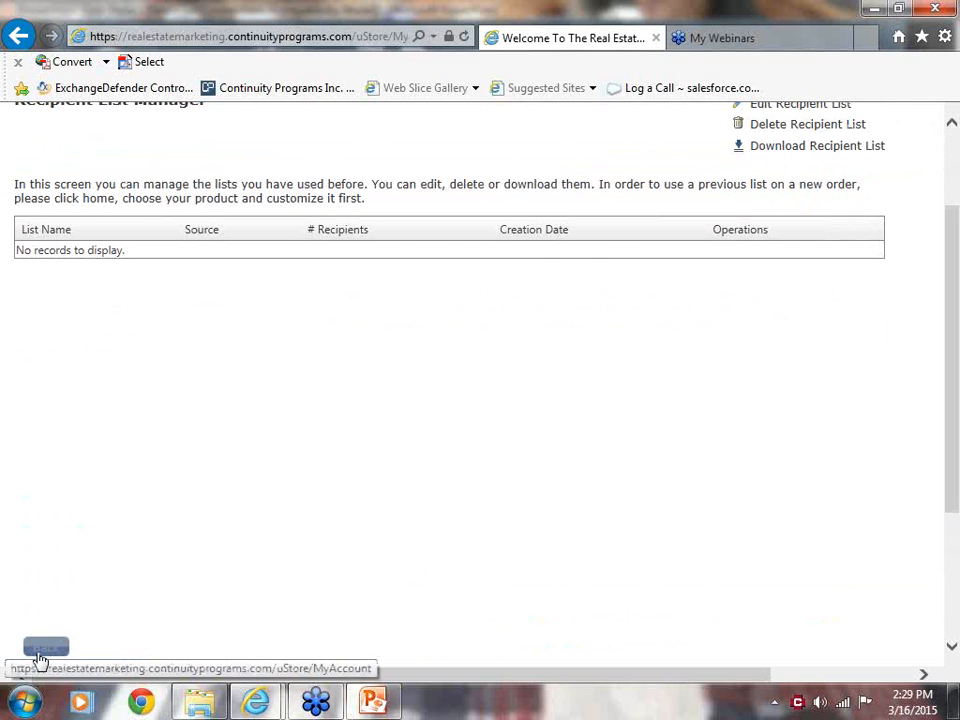
left_click(42, 651)
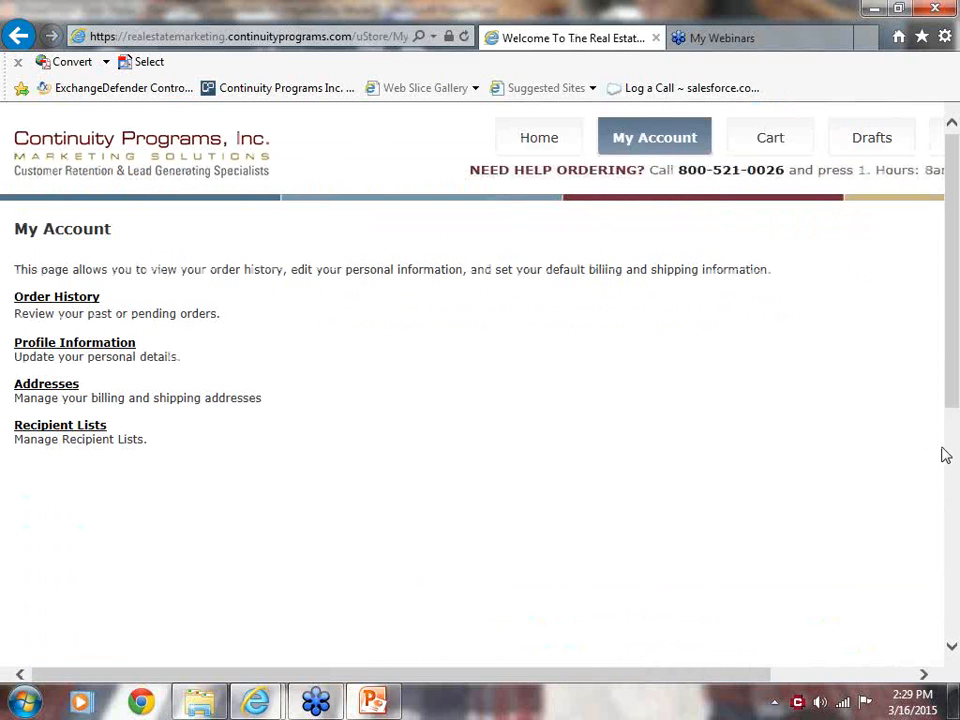
Continue shopping in the store and compare the Print & Direct Mail and Print & Bulk Ship categories, ending on Print & Direct Mail.
left_click_drag(955, 395, 906, 521)
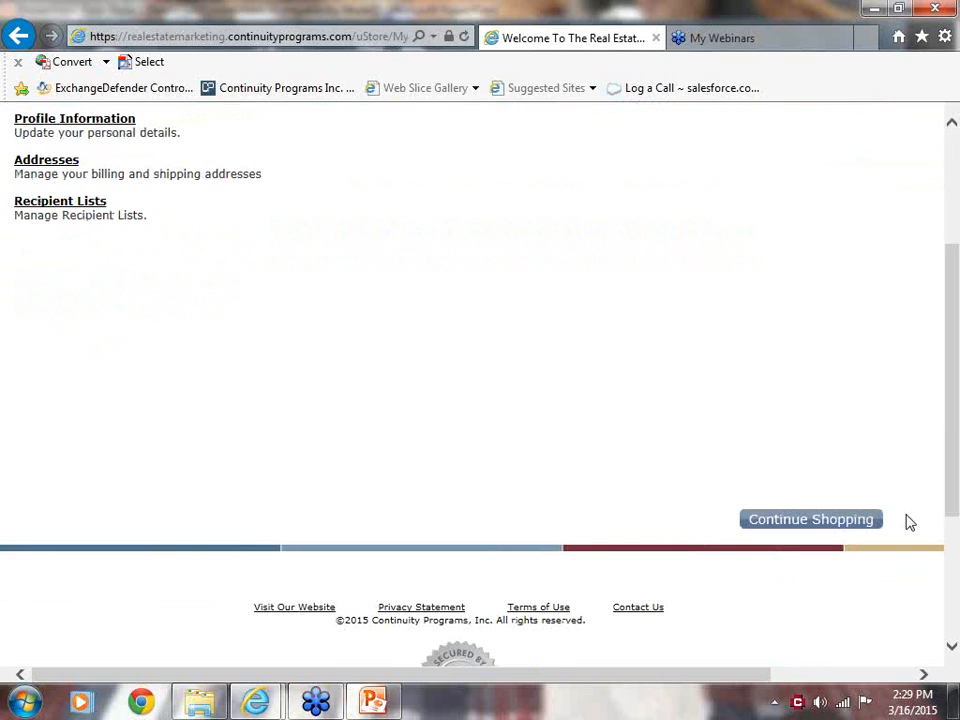
left_click(790, 520)
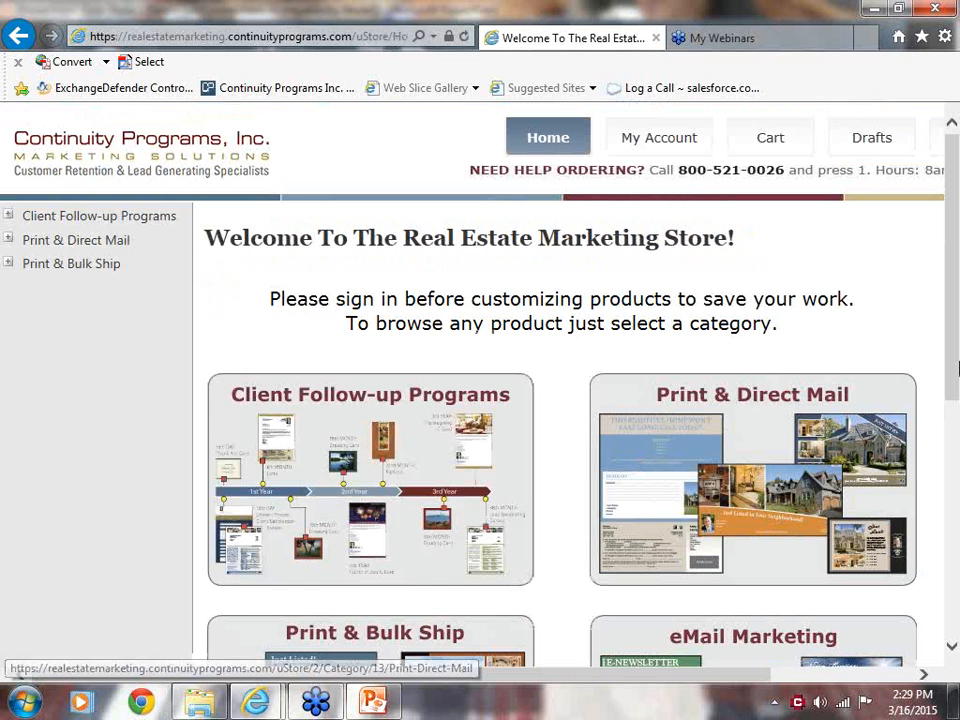
left_click_drag(956, 368, 956, 411)
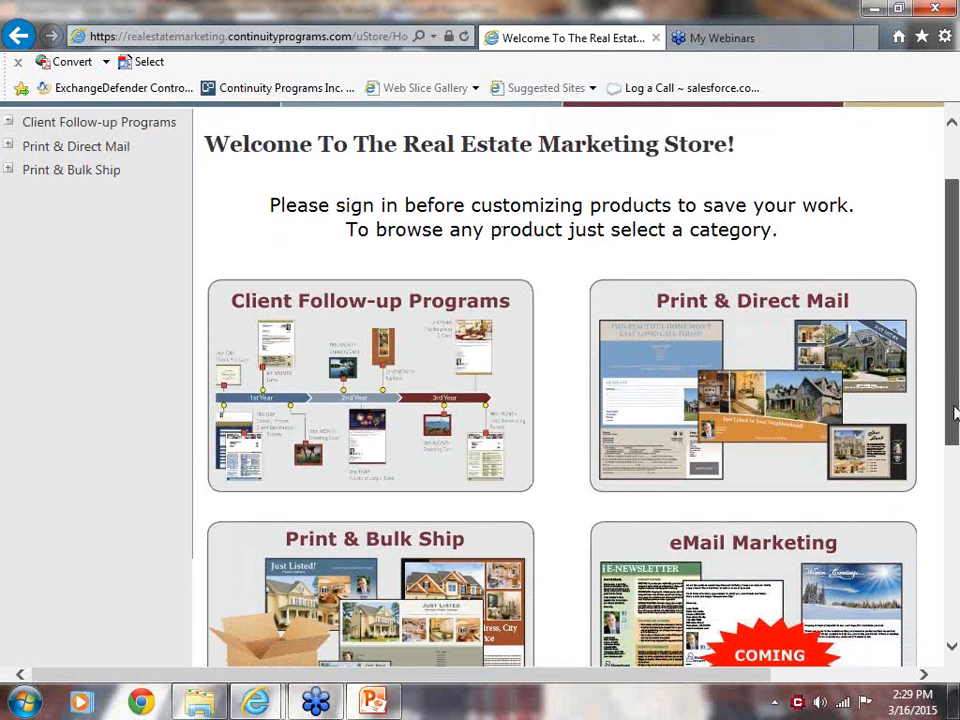
left_click(736, 397)
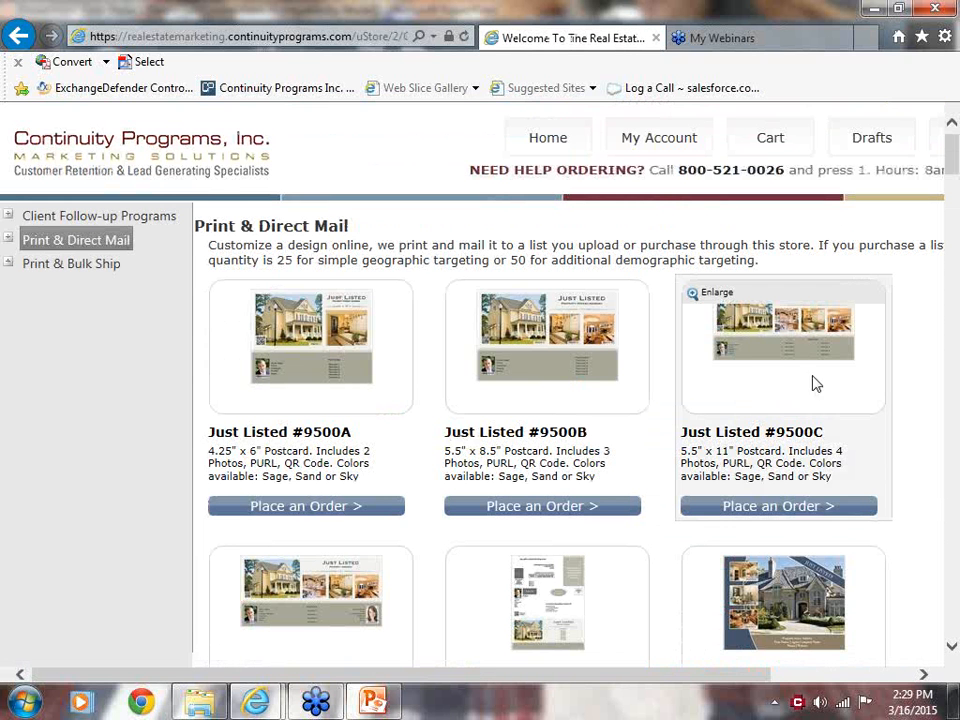
left_click(47, 271)
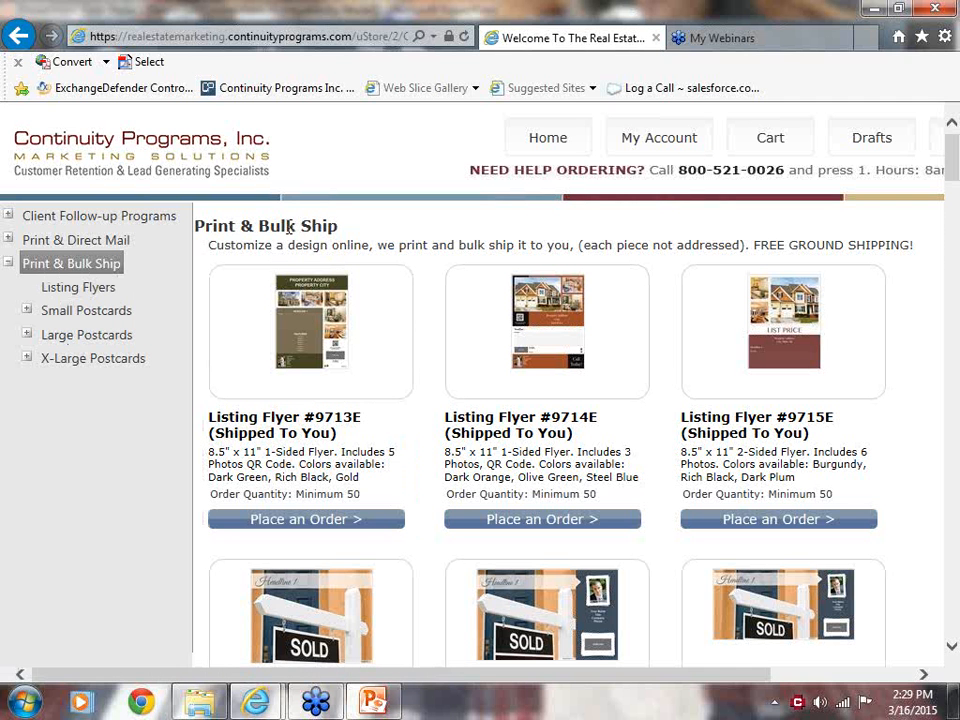
left_click(45, 243)
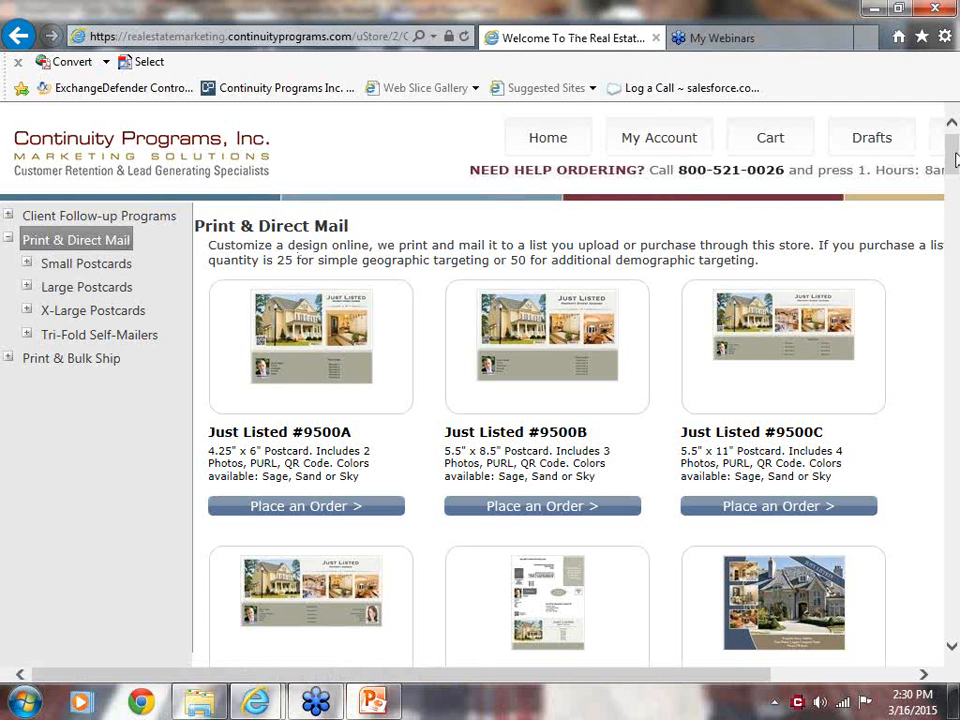
Open the Just Listed #9501D tri-fold mailer and examine both pages of its enlarged proof.
left_click_drag(955, 160, 957, 209)
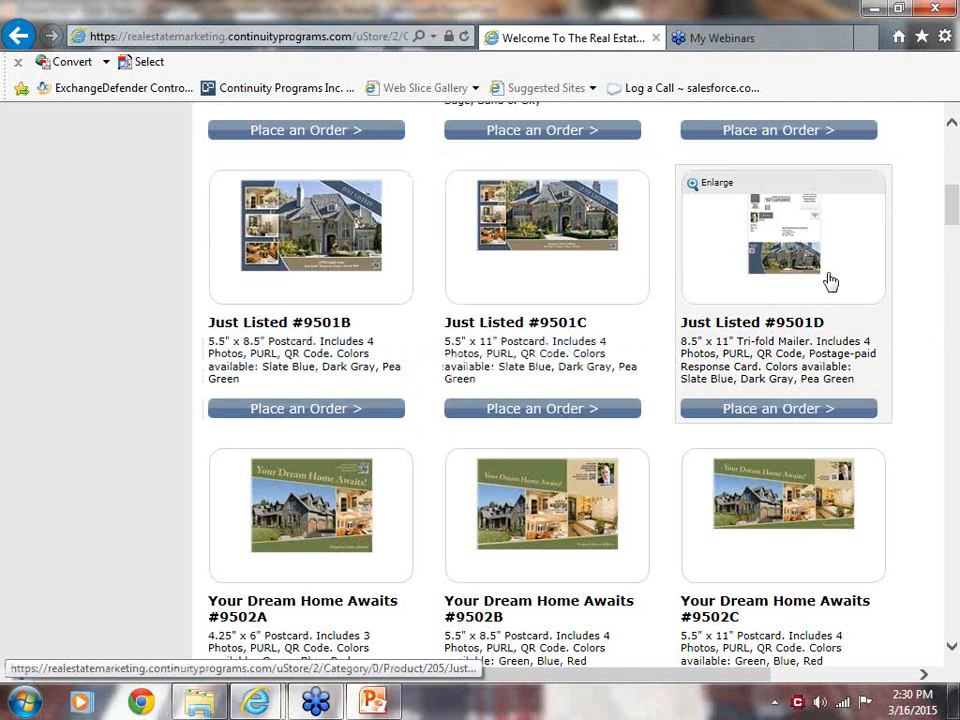
left_click(830, 281)
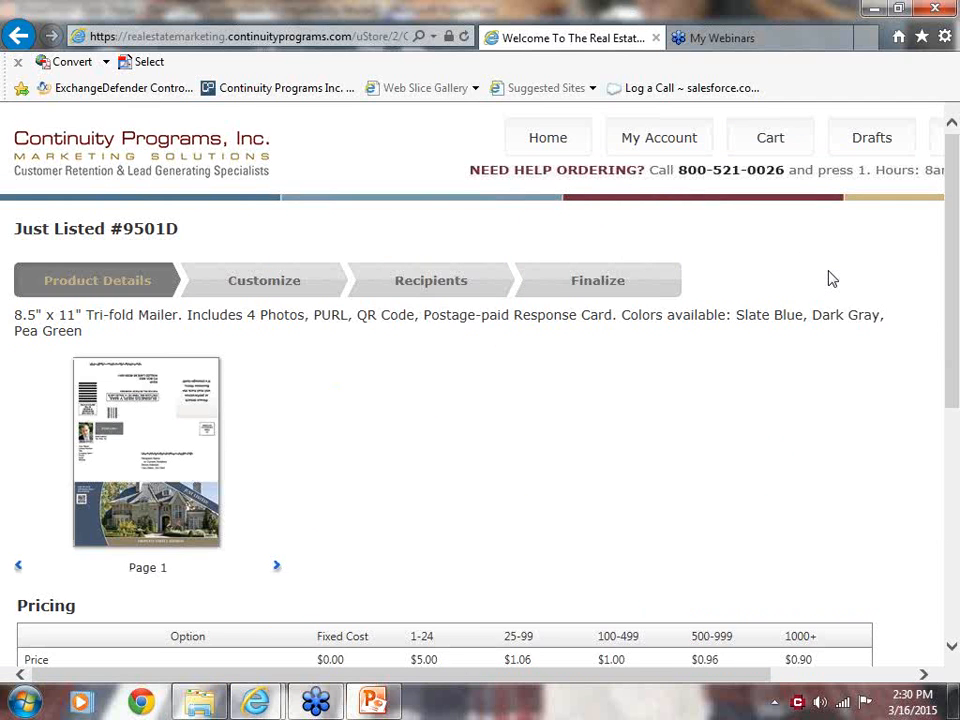
left_click(146, 484)
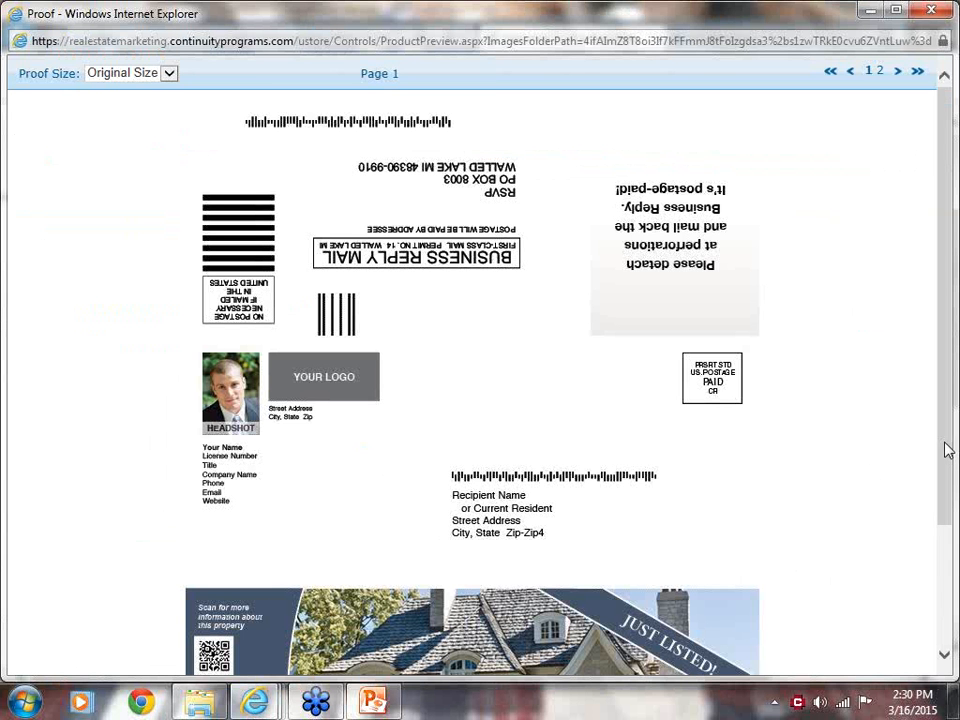
mouse_move(948, 450)
left_mouse_down()
mouse_move(950, 612)
mouse_move(944, 425)
left_mouse_up()
left_click(897, 72)
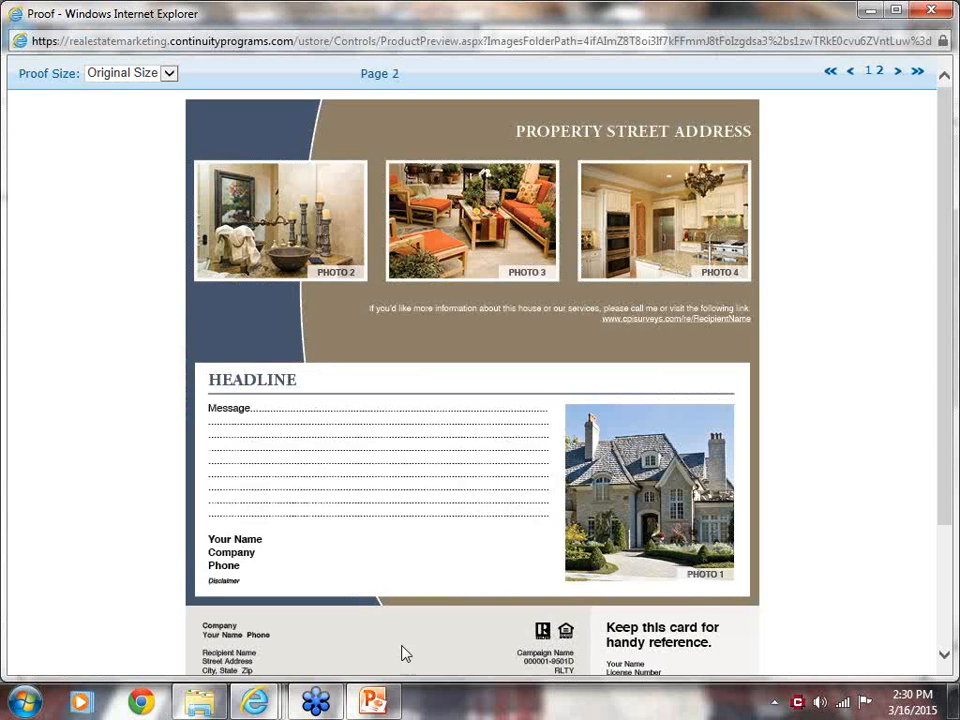
left_click_drag(944, 482, 939, 606)
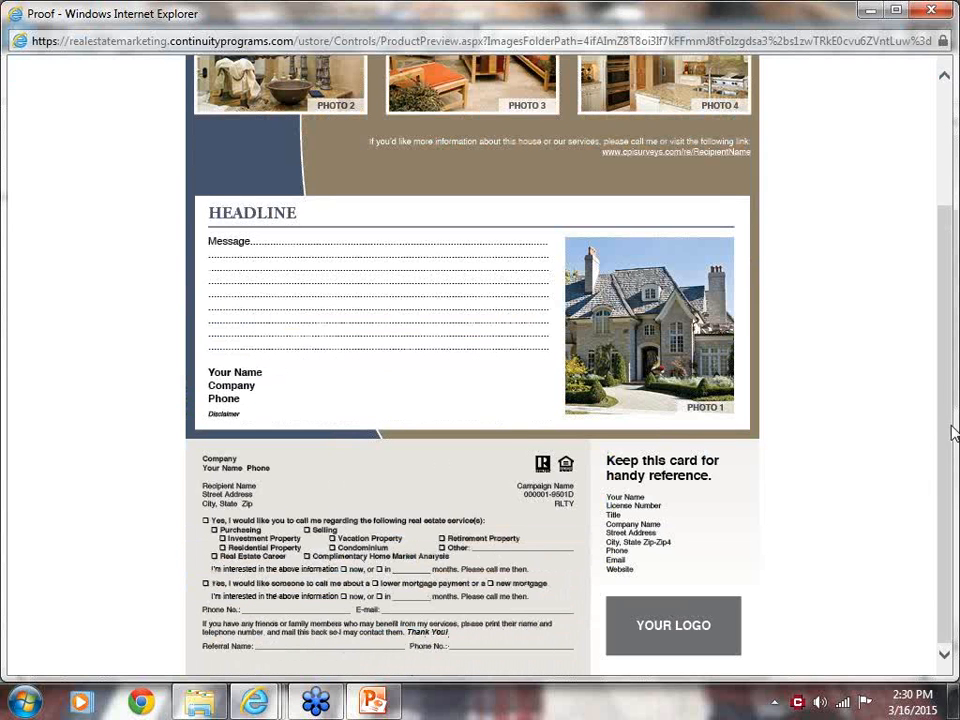
left_click_drag(939, 413, 952, 187)
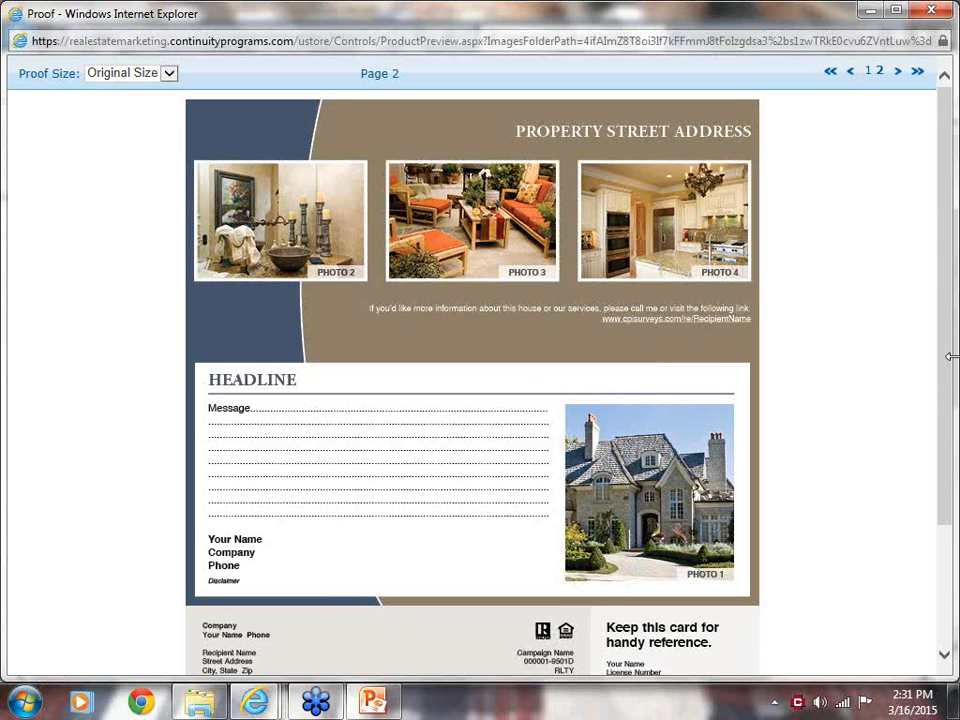
left_click_drag(946, 371, 953, 222)
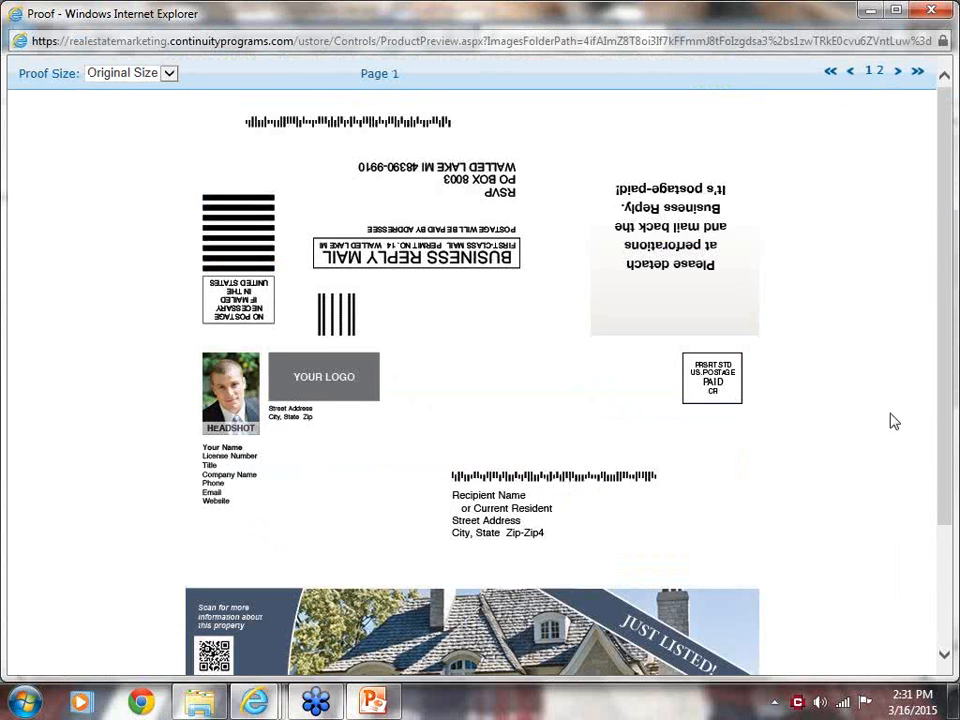
left_click(931, 10)
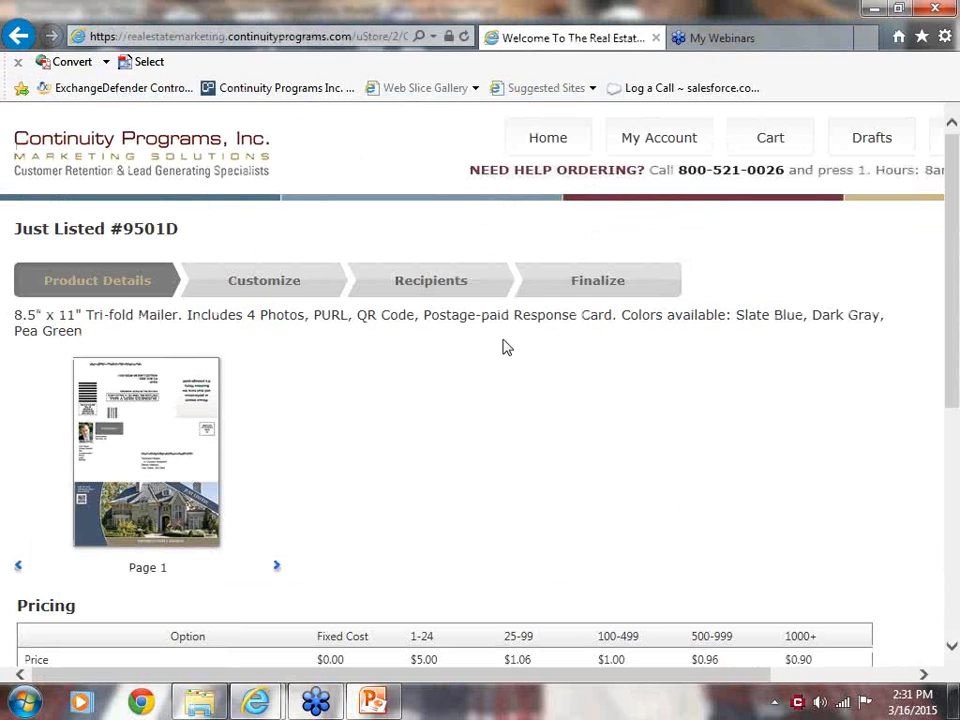
Return to the store's home page and open the Print & Direct Mail category again.
left_click(550, 145)
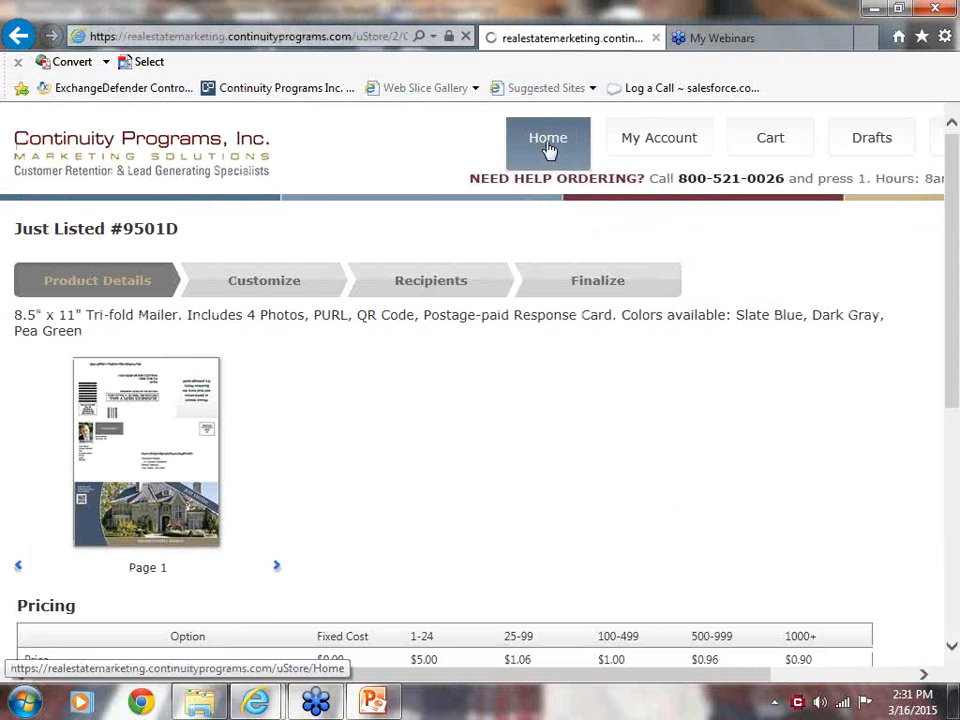
left_click(765, 450)
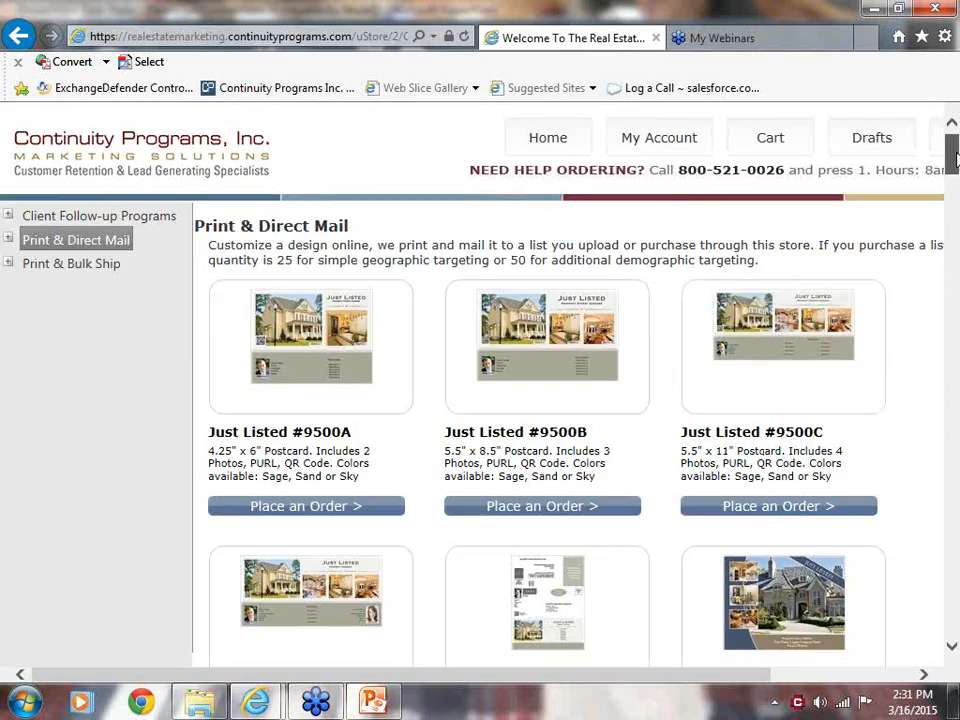
Open the Agent Promo #9710A postcard, examine its product details and pricing table, and go back to the store's home page.
left_click_drag(956, 175, 950, 575)
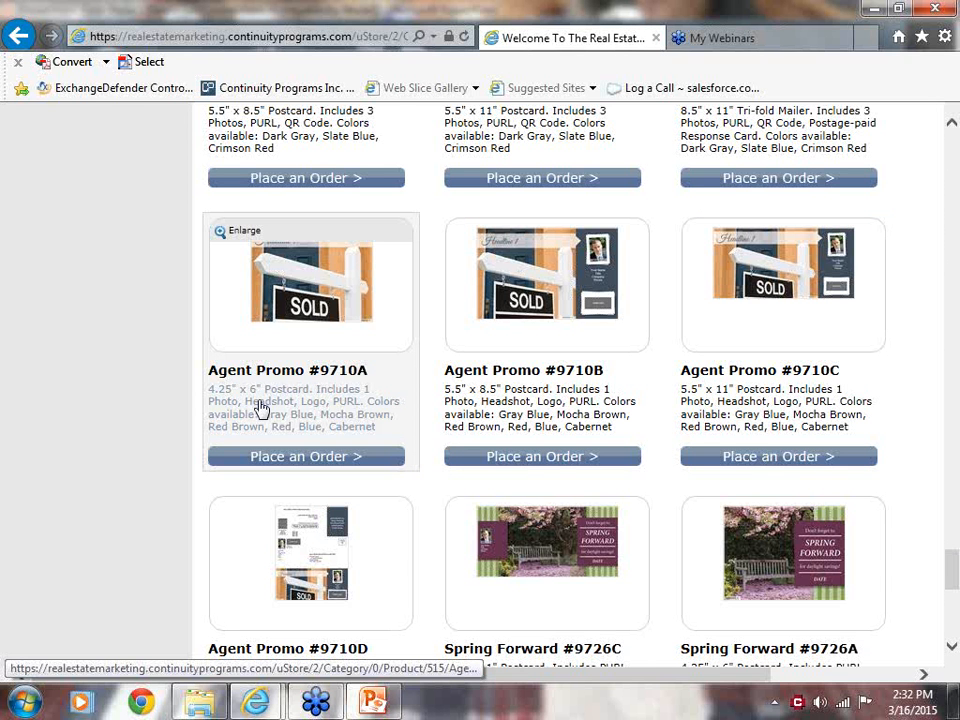
left_click(287, 461)
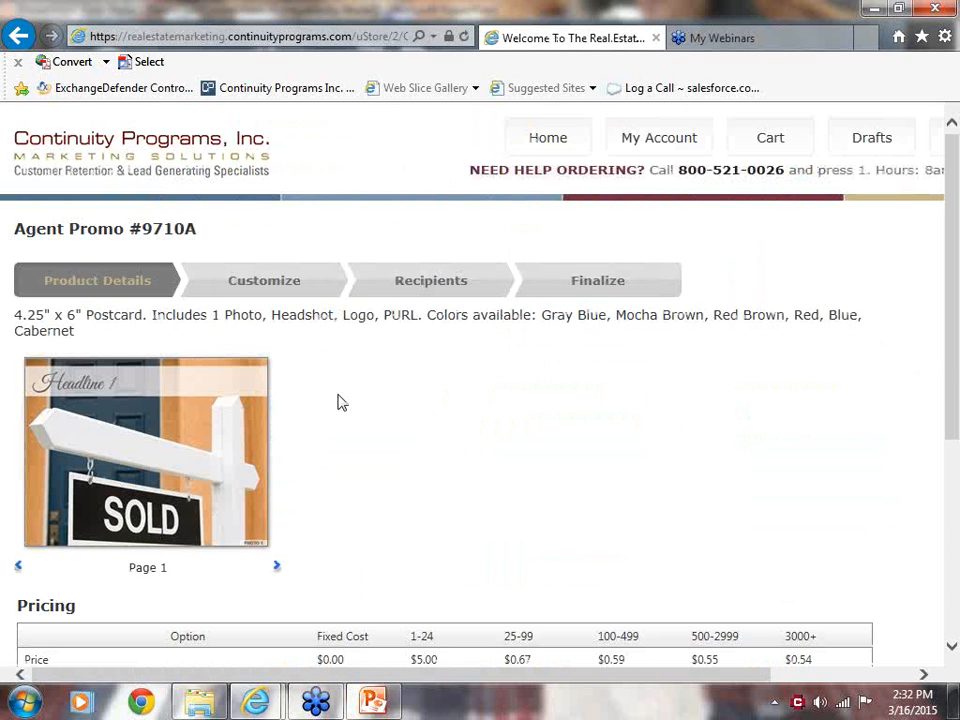
left_click_drag(957, 355, 957, 272)
left_click(952, 425)
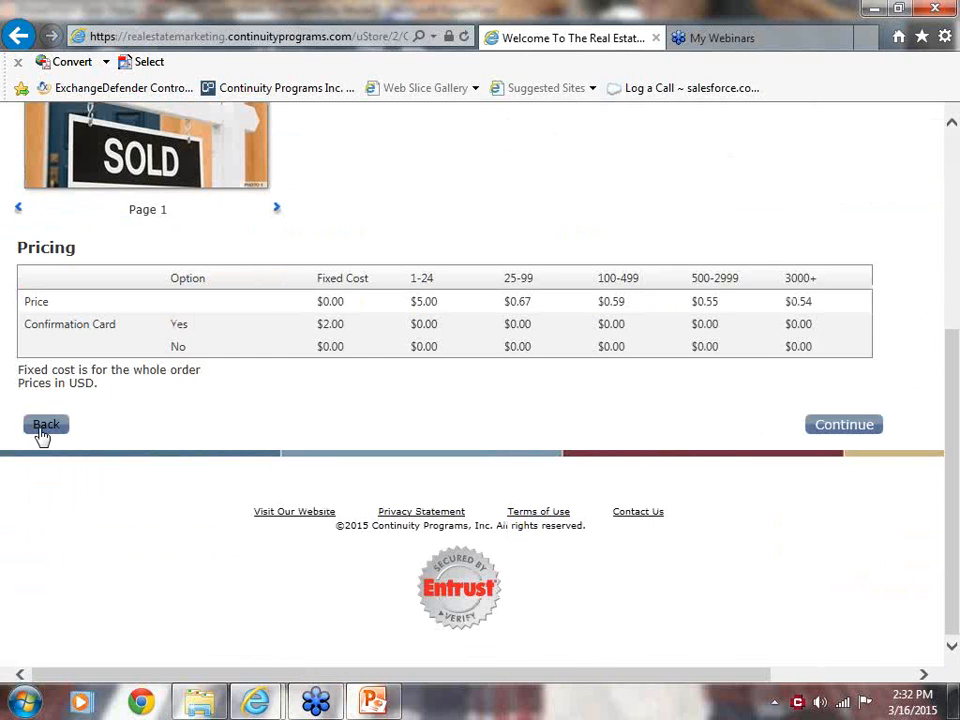
left_click(41, 430)
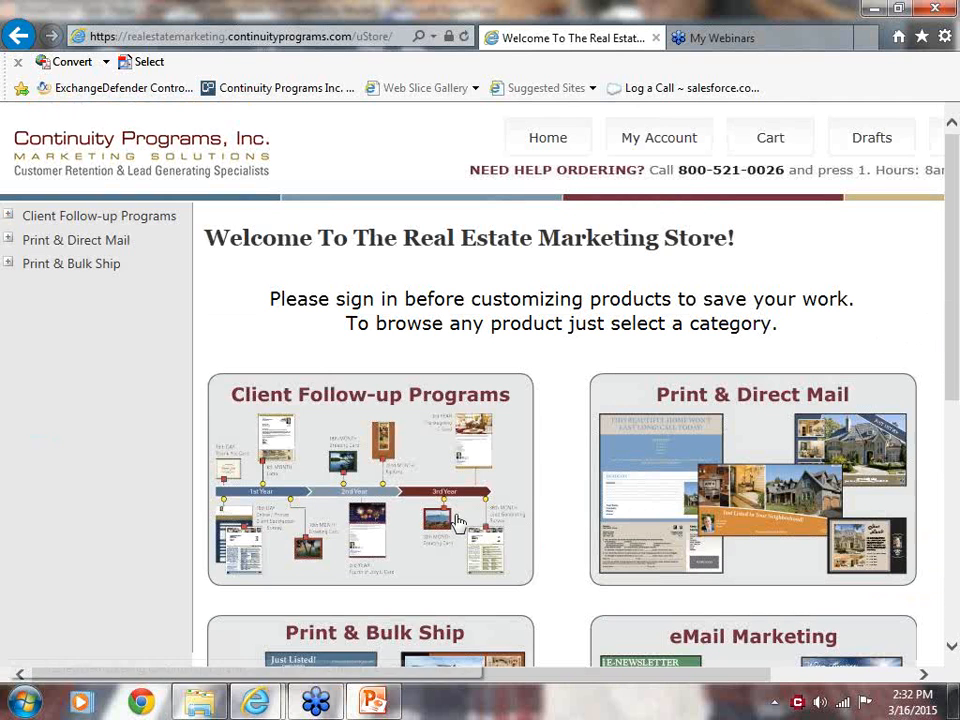
Browse the Print & Direct Mail category again and return to the store's home page.
left_click(741, 481)
left_click(744, 474)
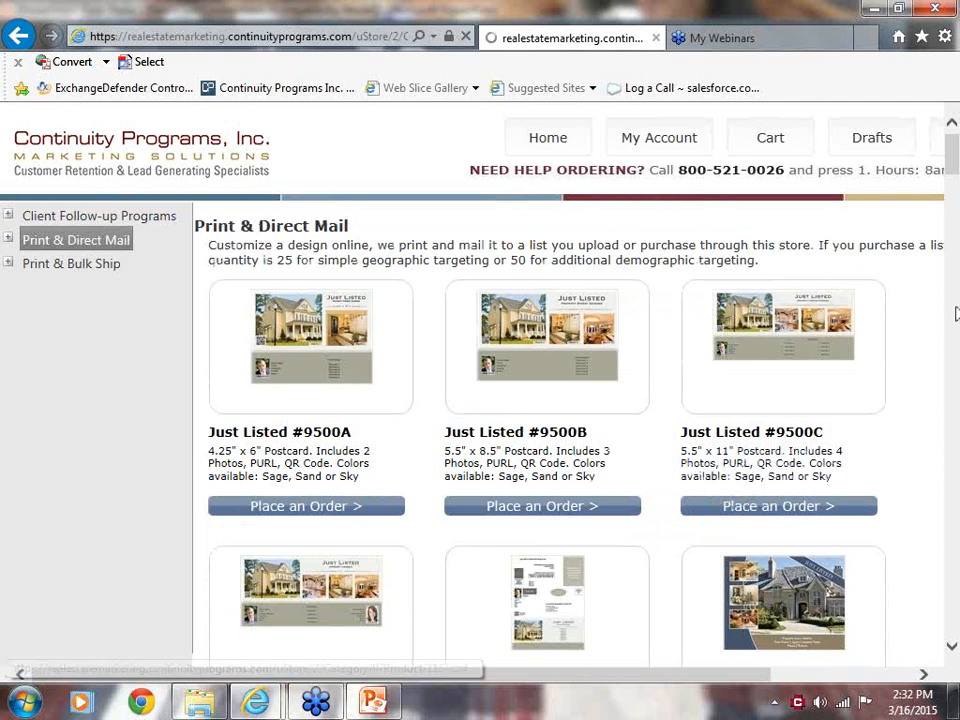
left_click_drag(957, 190, 958, 150)
left_click_drag(953, 405, 958, 701)
left_click(44, 425)
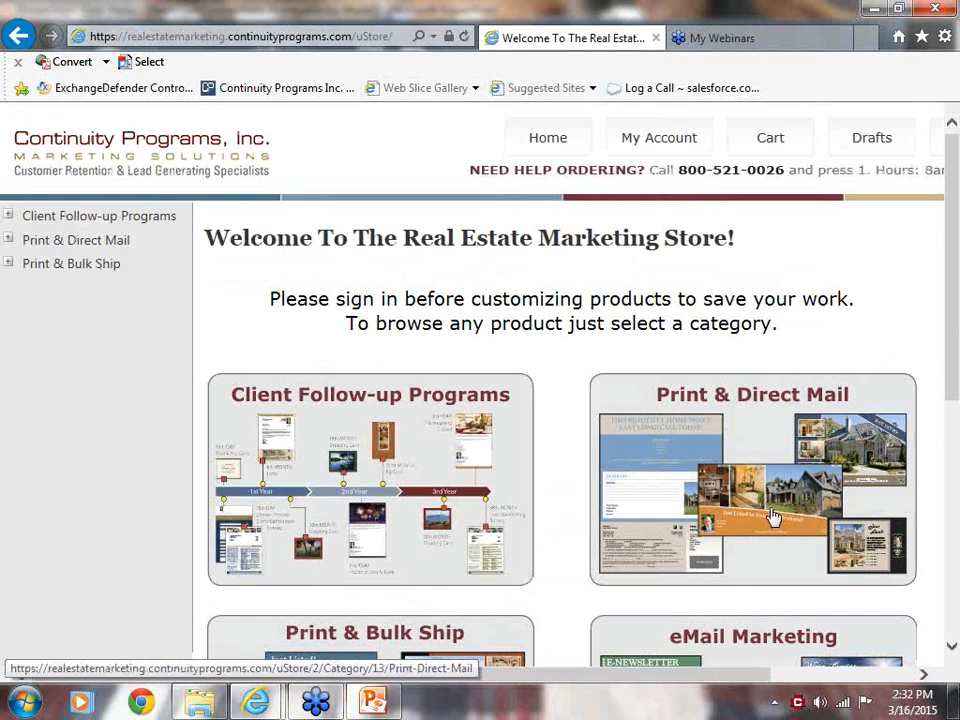
Open the Agent Promo #9710B postcard from Print & Direct Mail, review its pricing, and continue to the Customize stage.
left_click(773, 517)
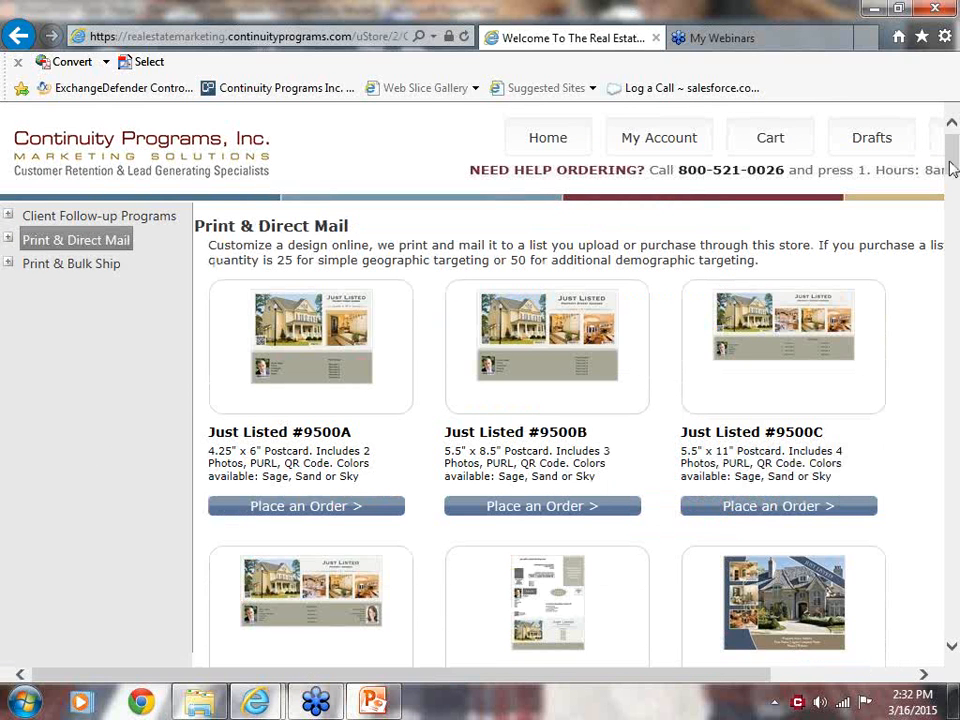
left_click_drag(953, 172, 955, 590)
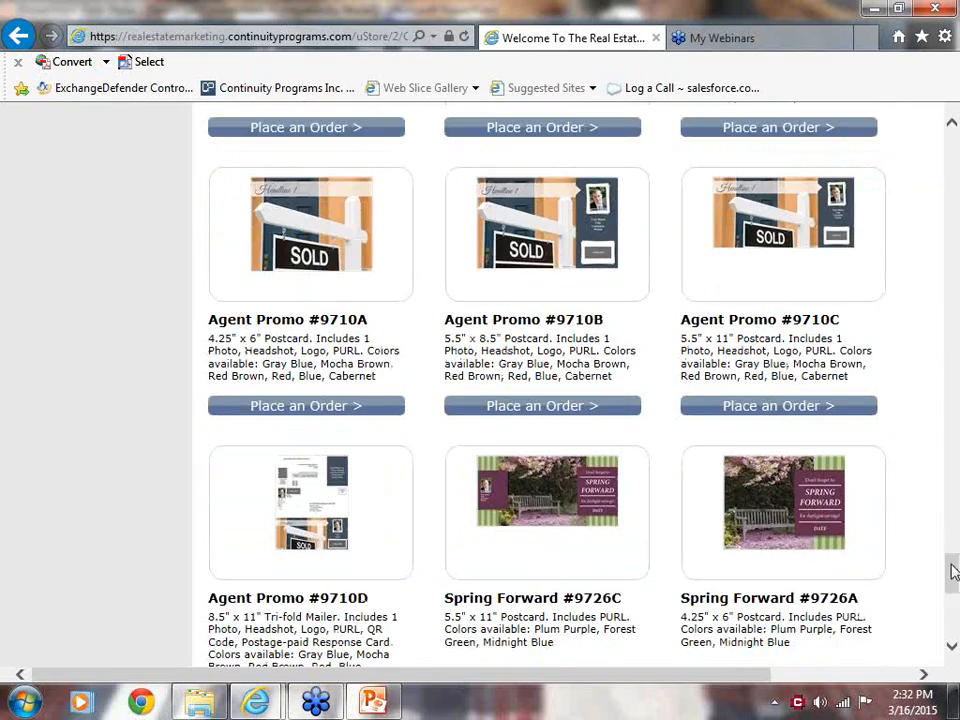
left_click(530, 416)
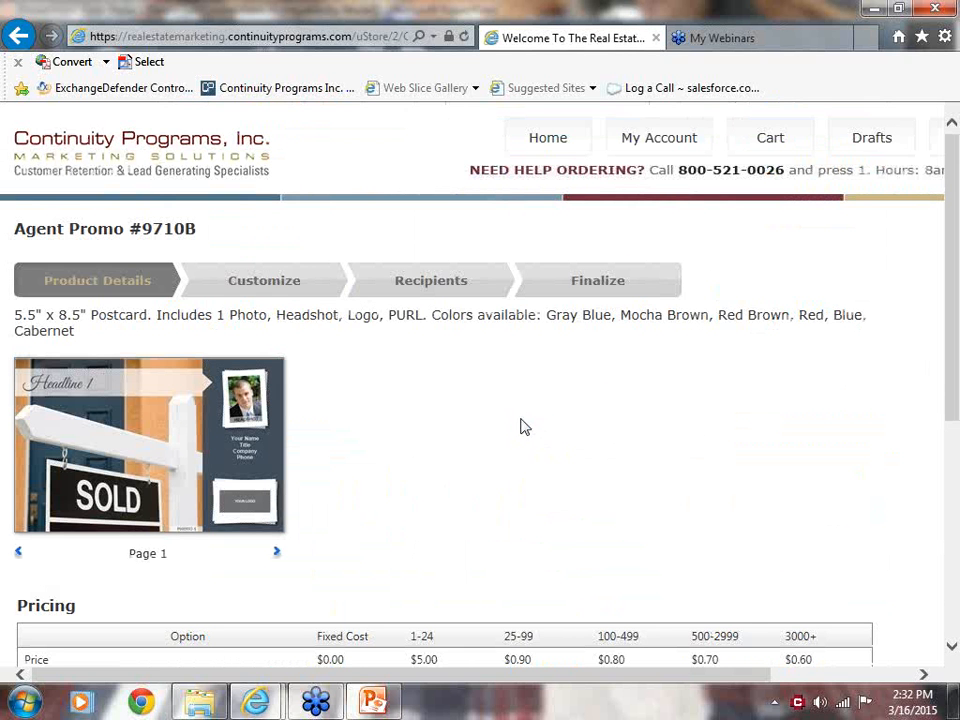
left_click_drag(954, 377, 955, 458)
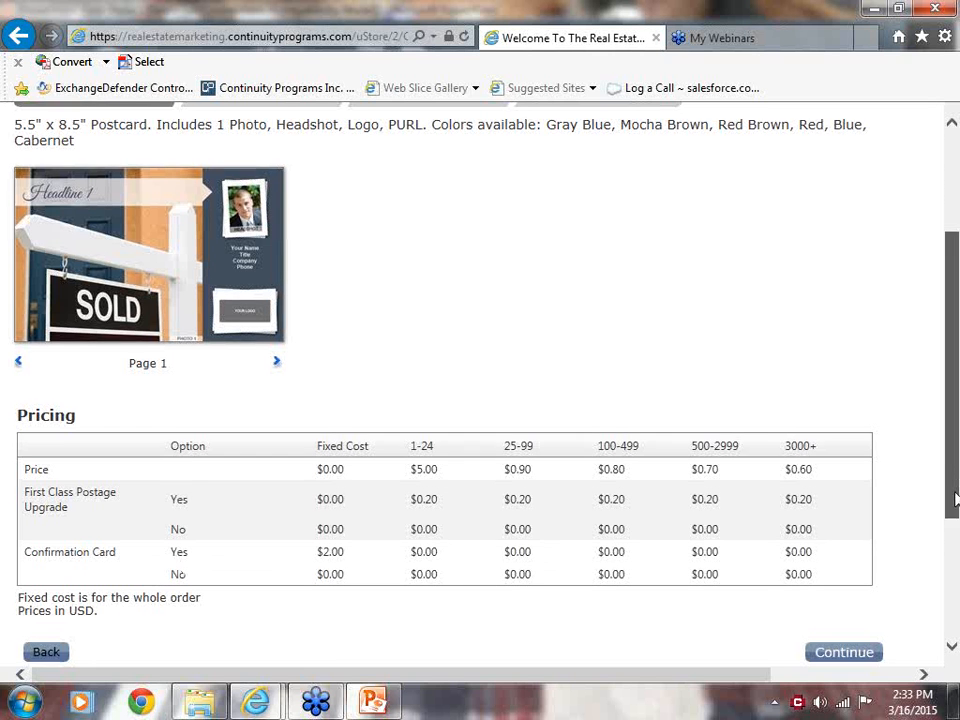
left_click_drag(953, 492, 953, 533)
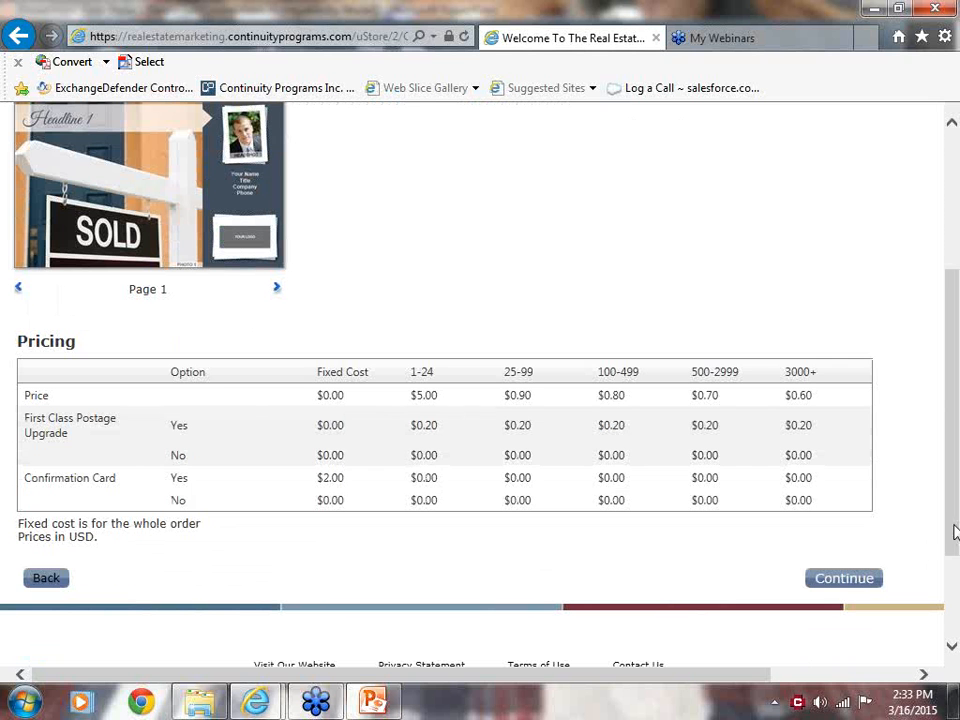
left_click(840, 587)
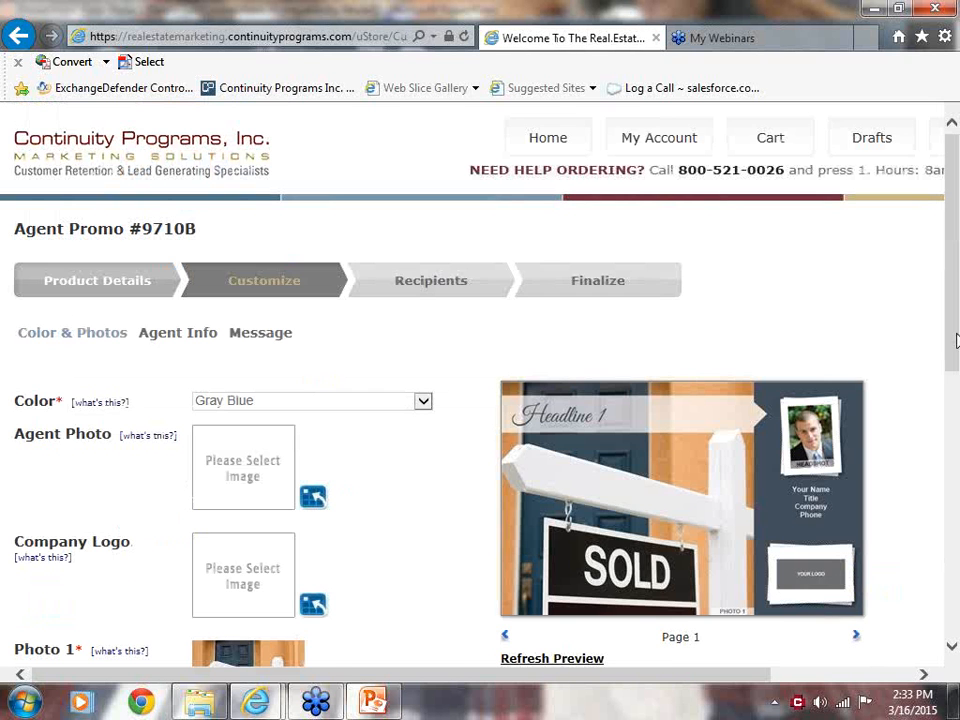
left_click_drag(955, 340, 955, 395)
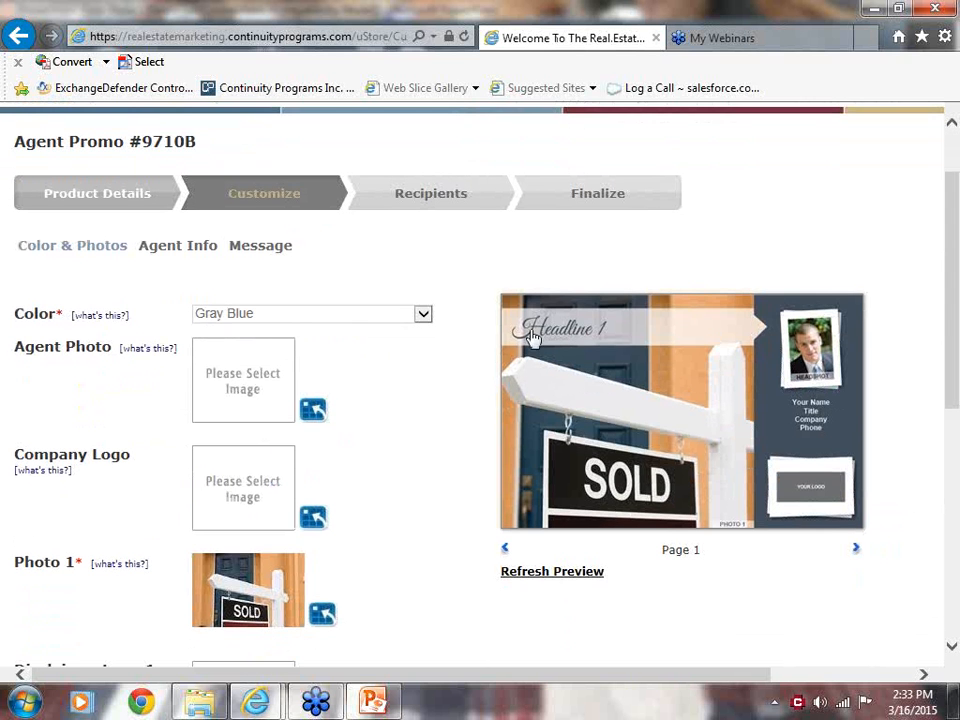
left_click(313, 410)
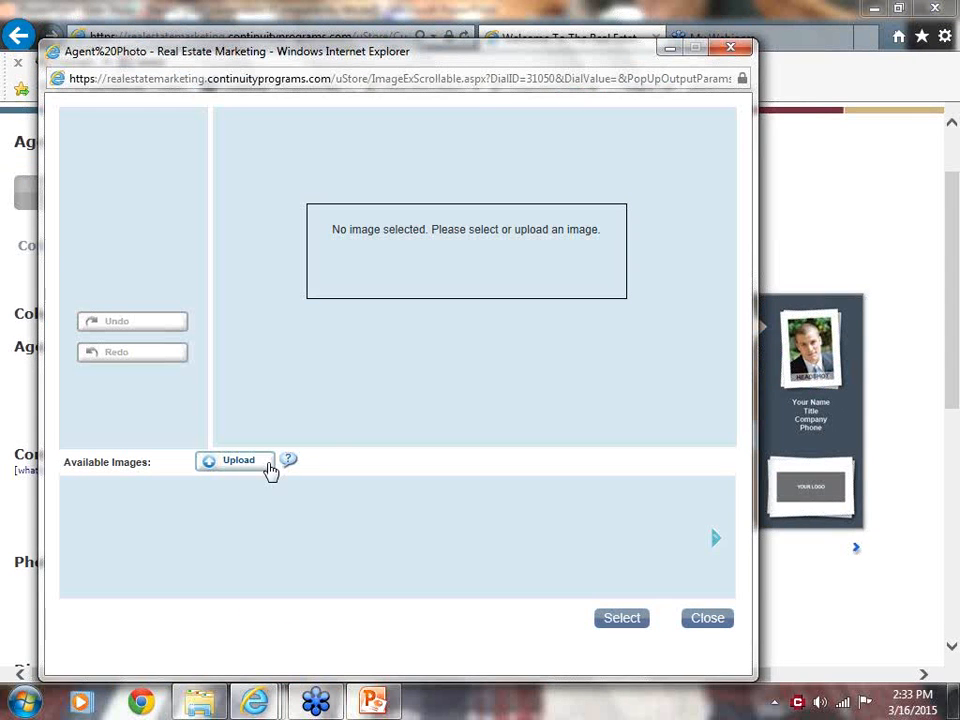
left_click(739, 48)
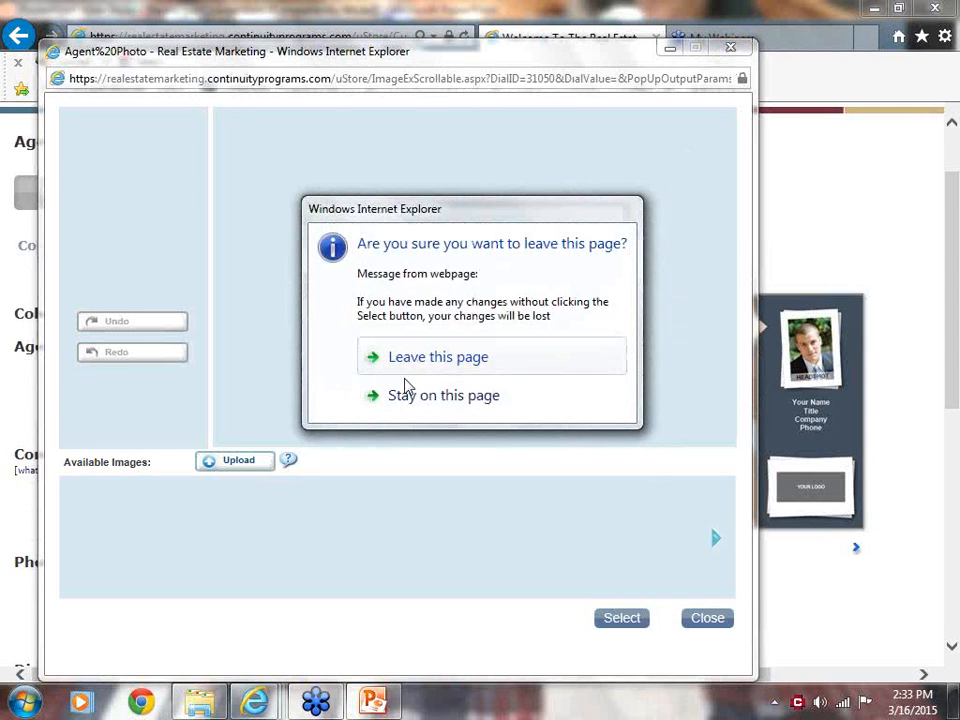
left_click(413, 368)
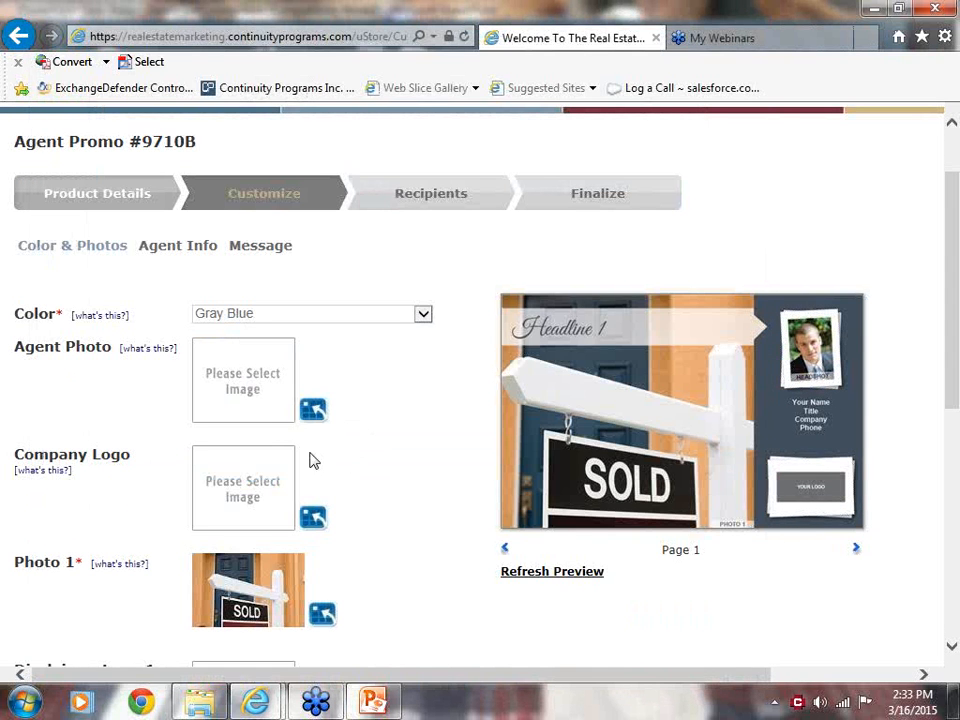
Upload the agent's portrait JPEG from the desktop and select it as the postcard's Agent Photo.
left_click(312, 410)
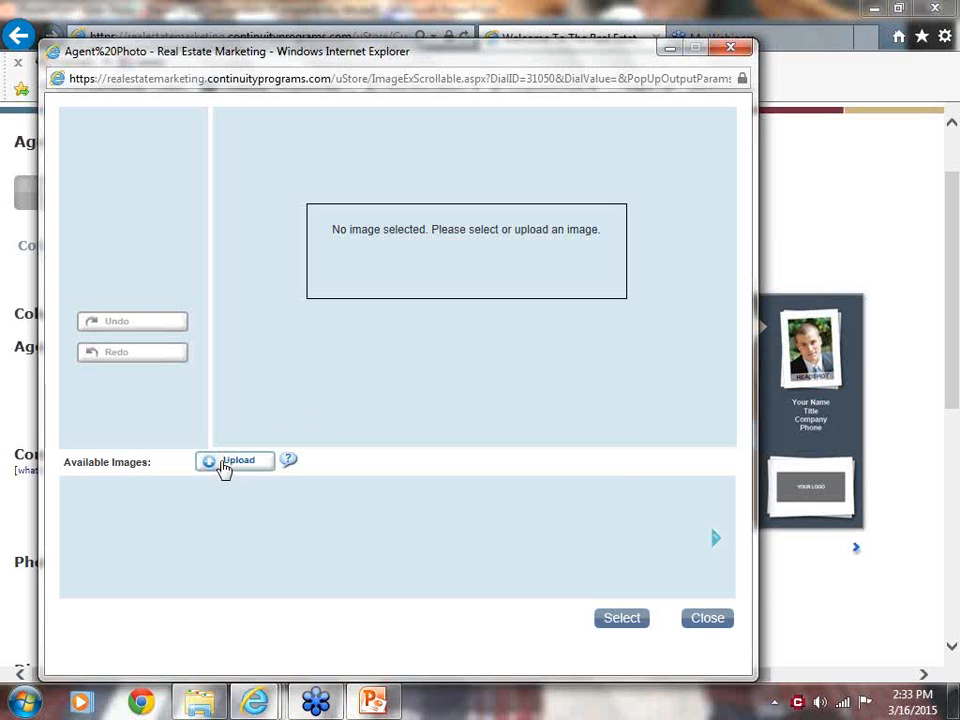
left_click(224, 465)
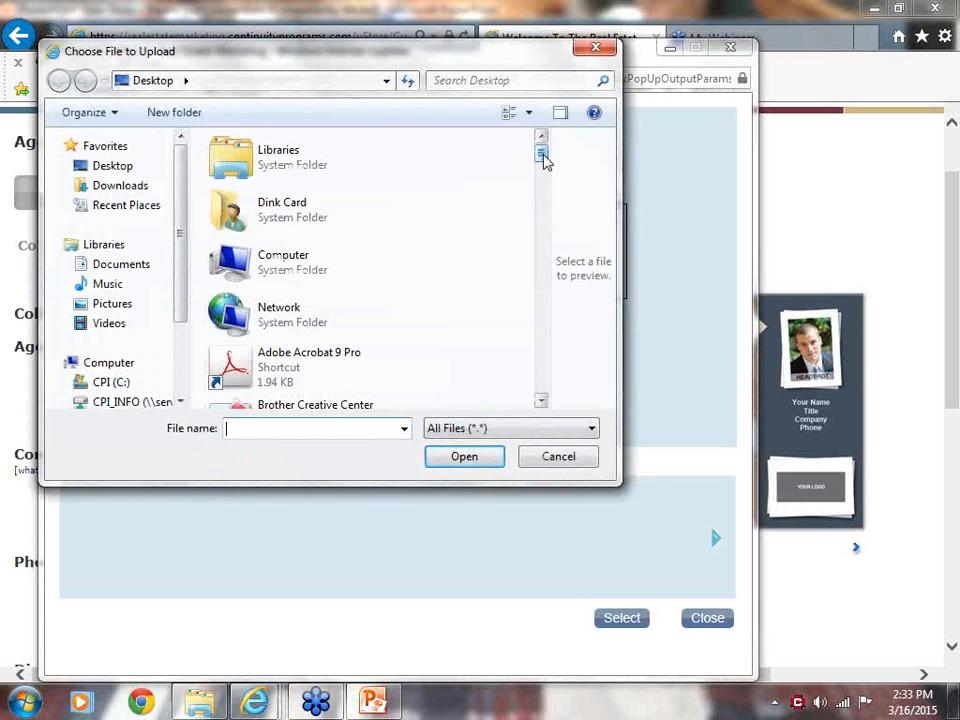
left_click_drag(543, 156, 542, 236)
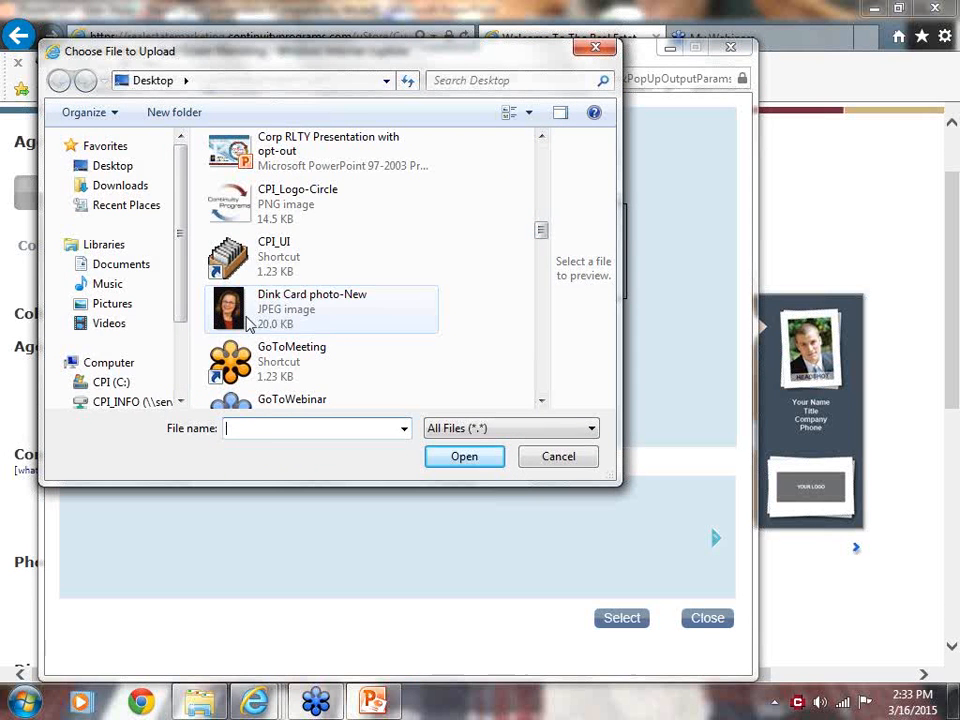
double_click(252, 316)
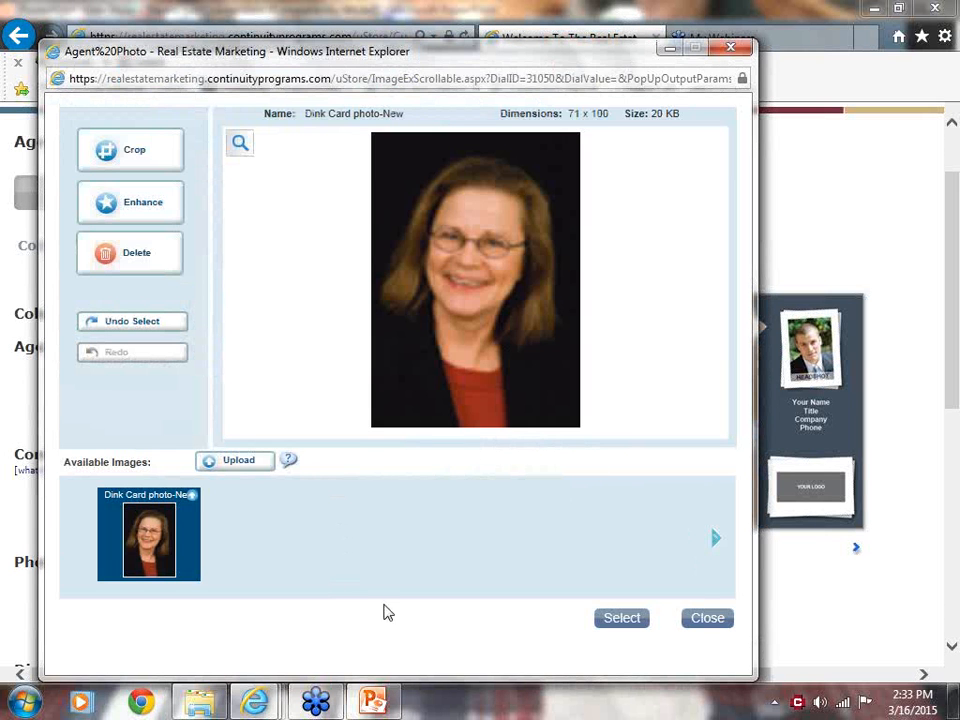
left_click(621, 620)
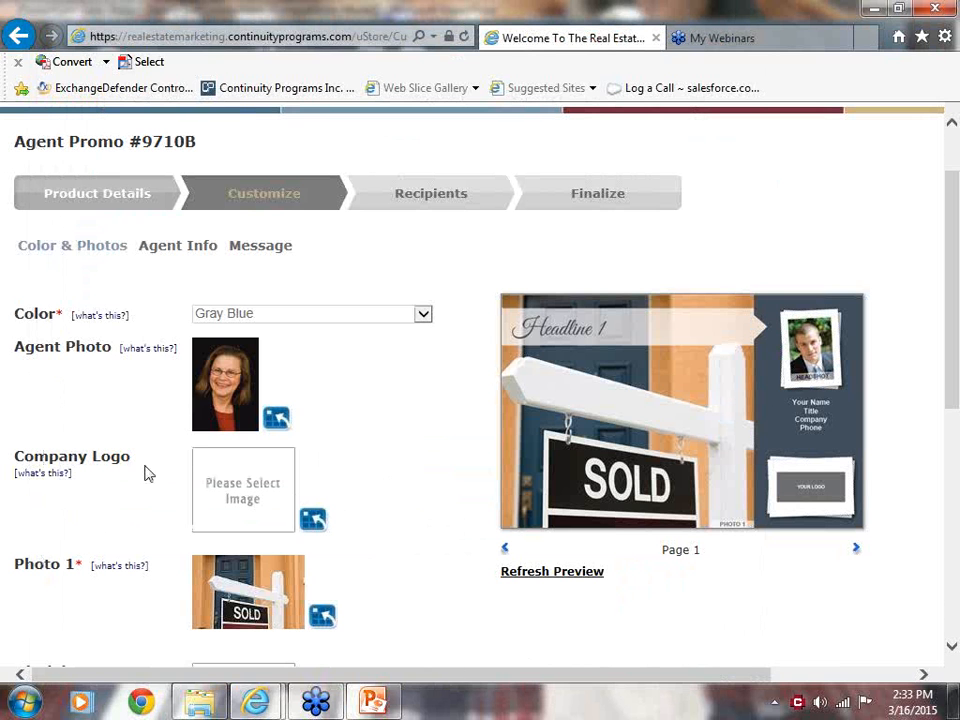
Upload the CPI_Logo-Circle image from the desktop and select it as the postcard's Company Logo.
left_click(314, 520)
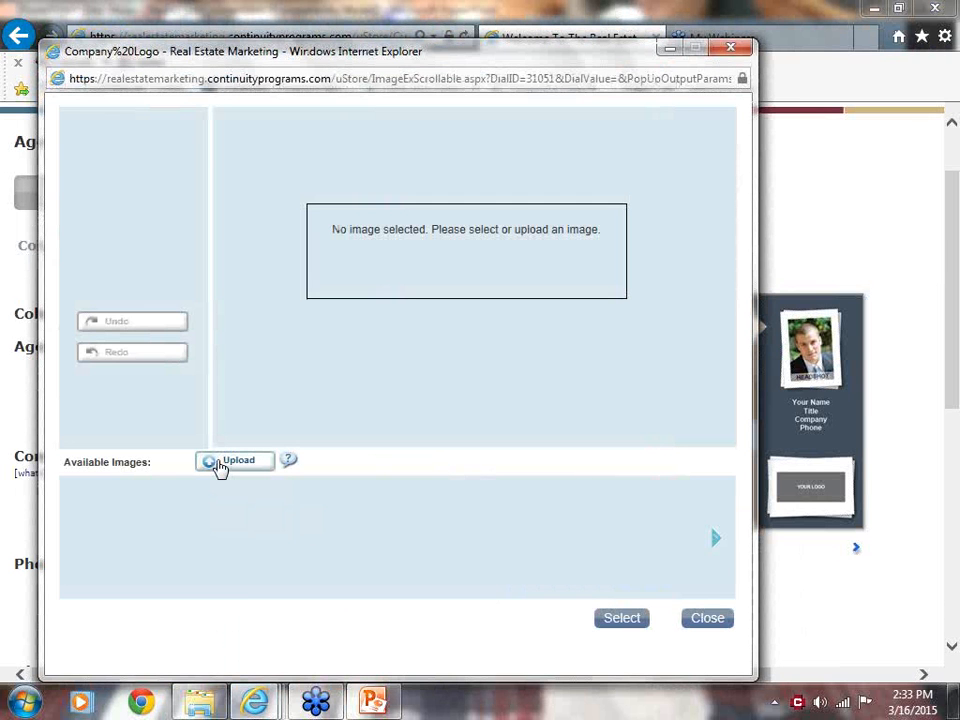
left_click(219, 465)
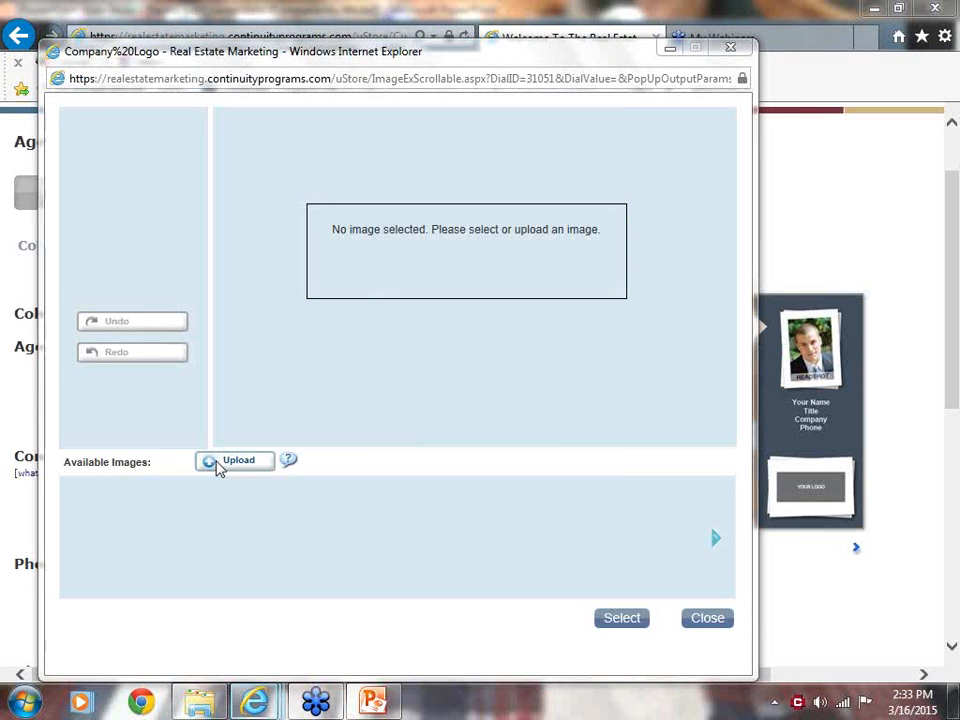
left_click_drag(543, 150, 541, 227)
double_click(293, 252)
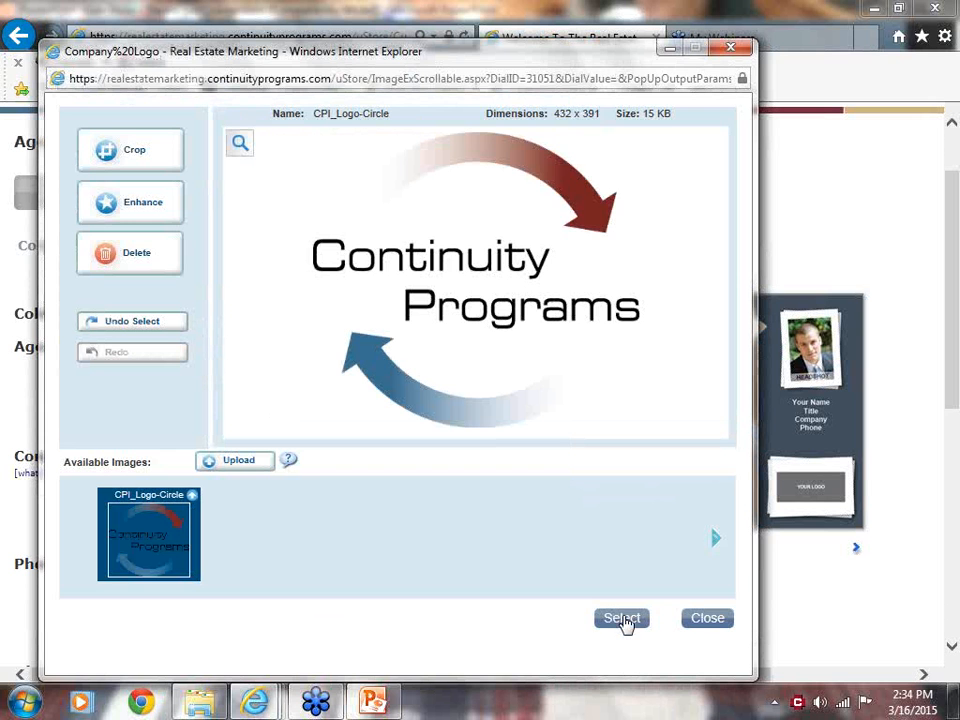
left_click(622, 618)
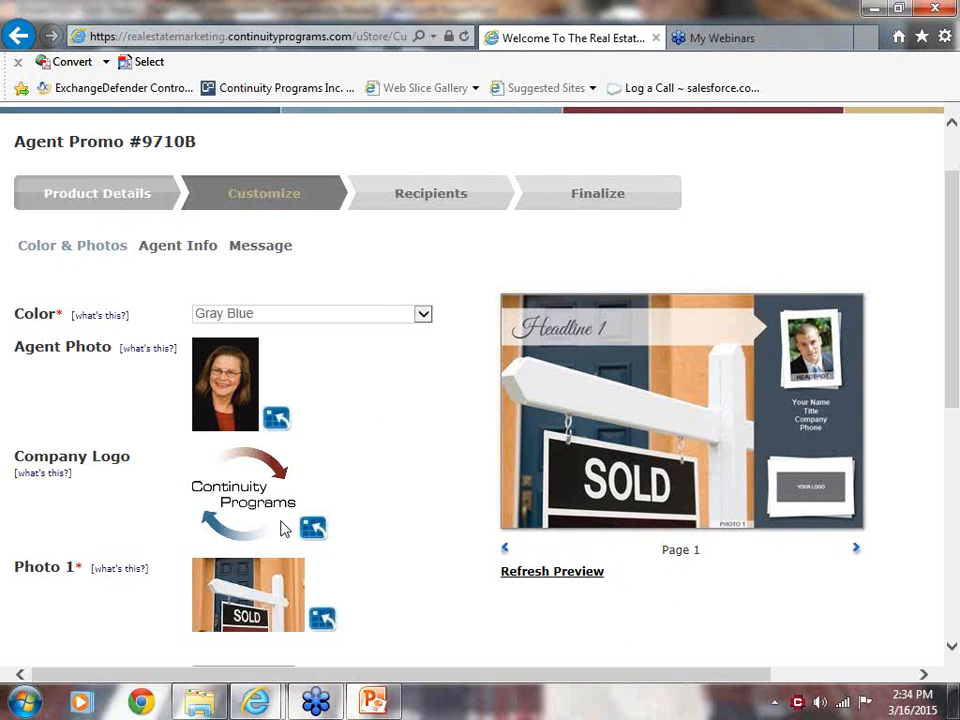
Browse the first three pages of the Photo 1 image library and select Lake-3.jpg as the postcard's Photo 1.
scroll(956, 410, "down", 2)
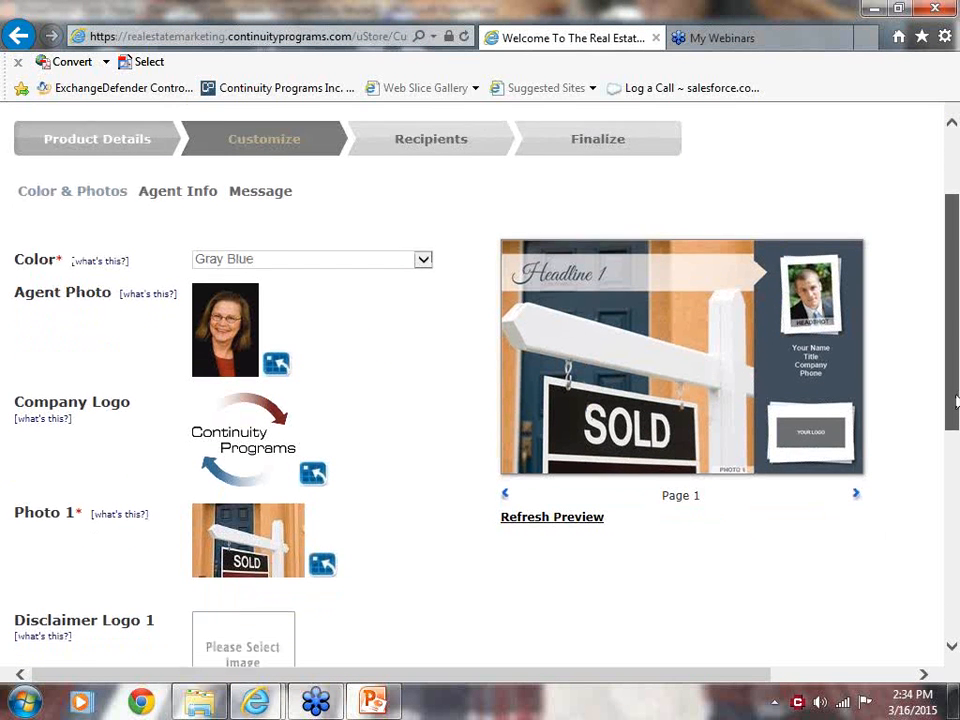
left_click_drag(957, 422, 956, 424)
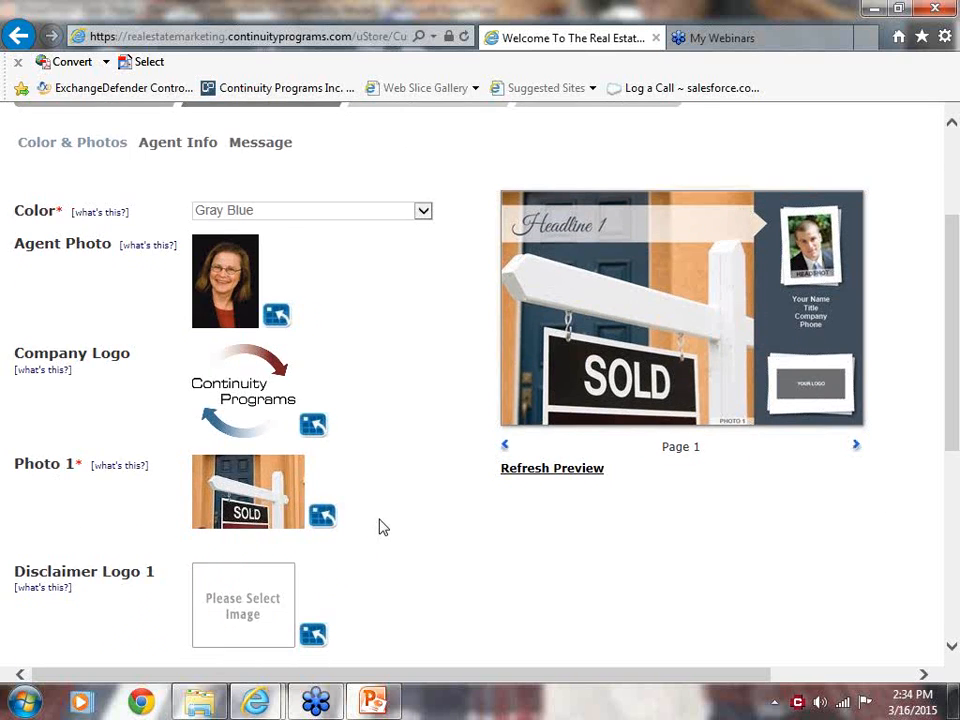
left_click(322, 516)
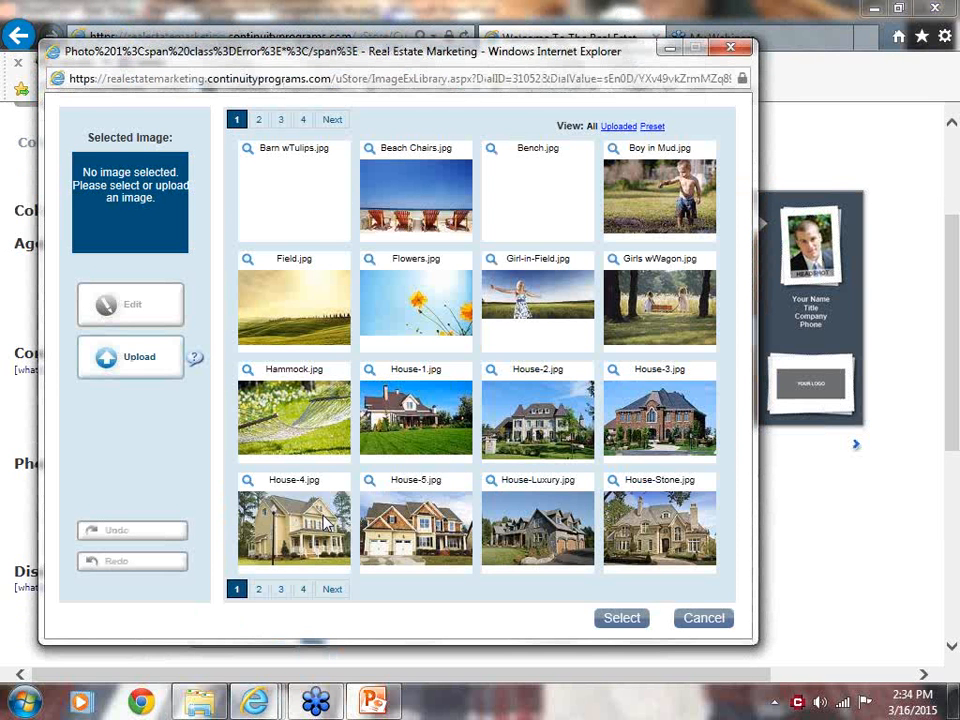
mouse_move(328, 523)
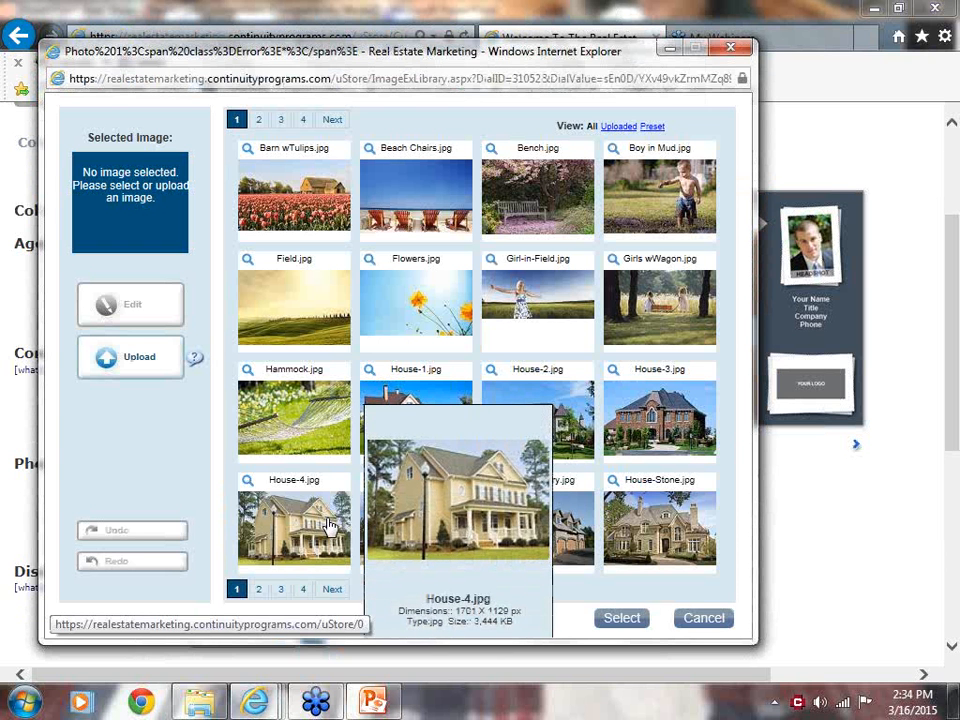
mouse_move(292, 440)
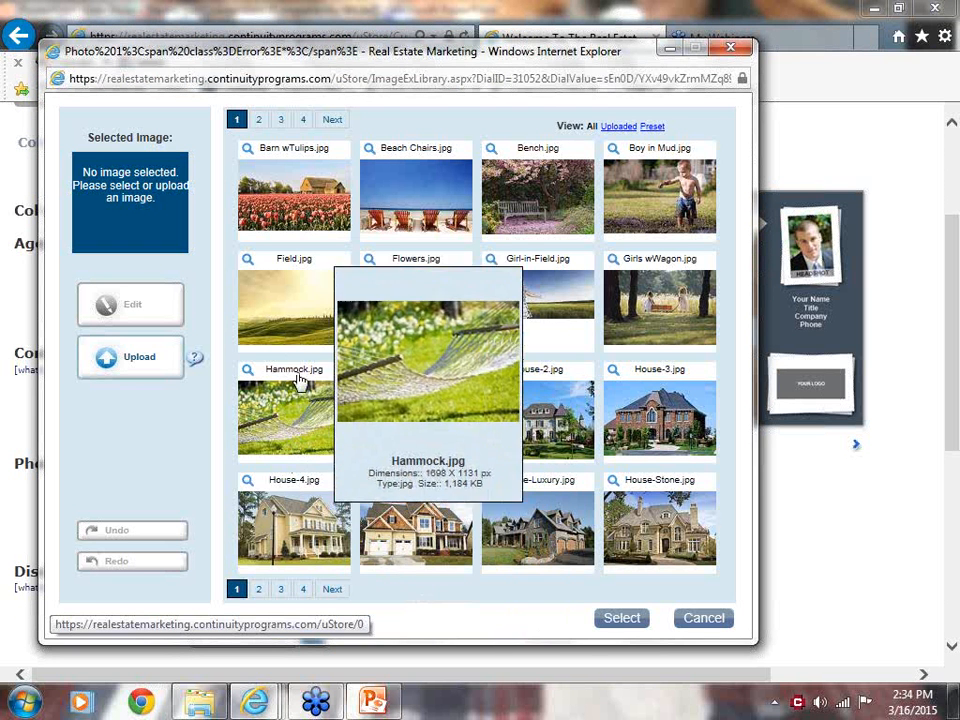
mouse_move(296, 350)
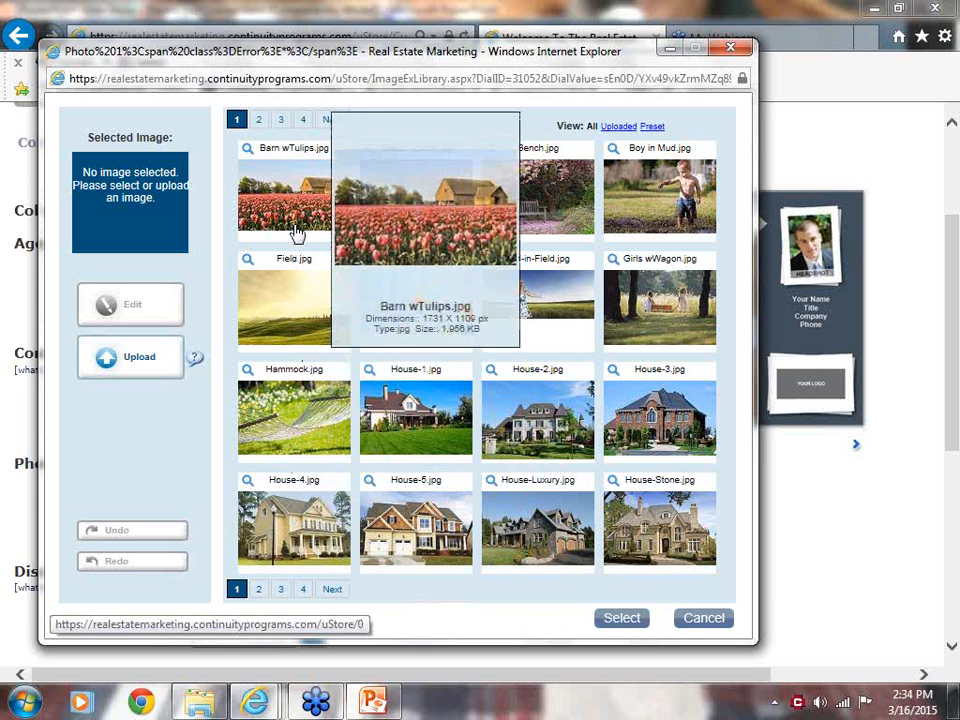
mouse_move(383, 220)
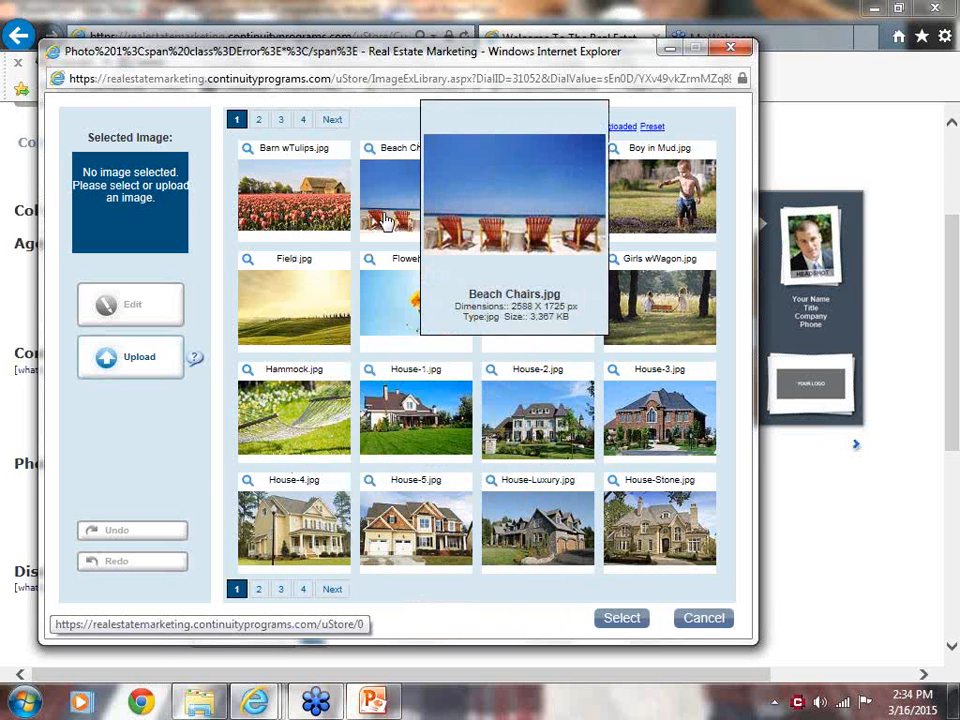
mouse_move(510, 216)
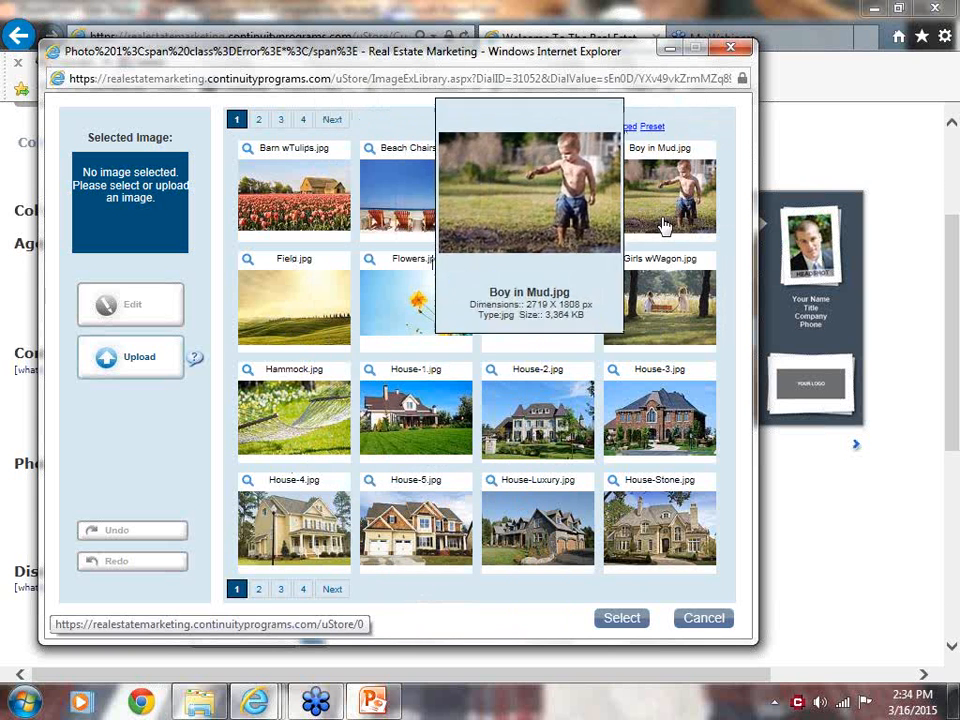
left_click(260, 592)
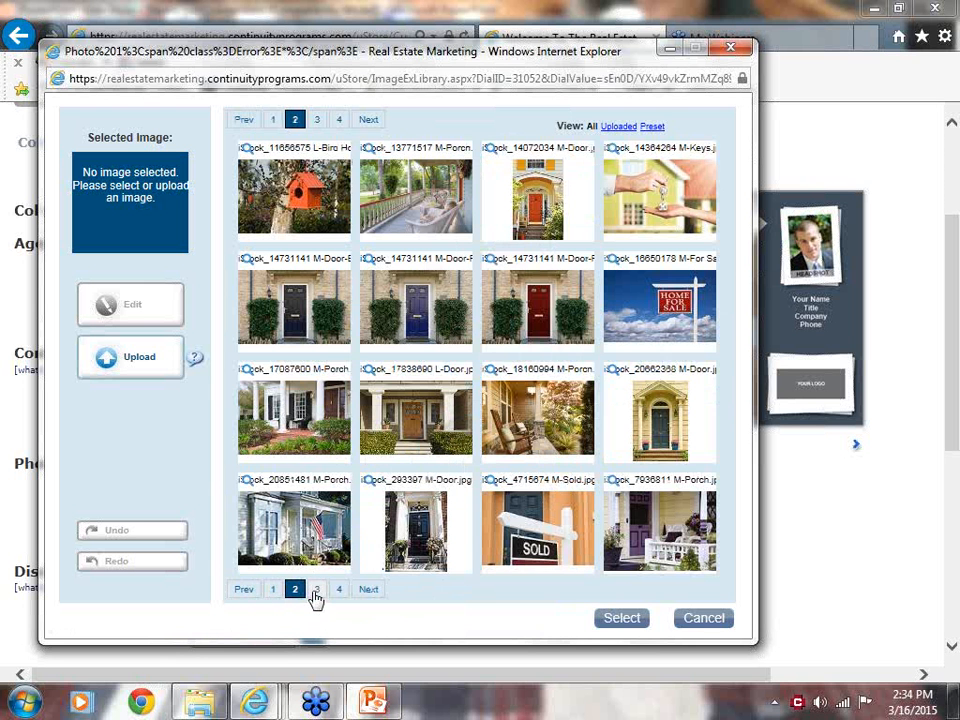
left_click(316, 591)
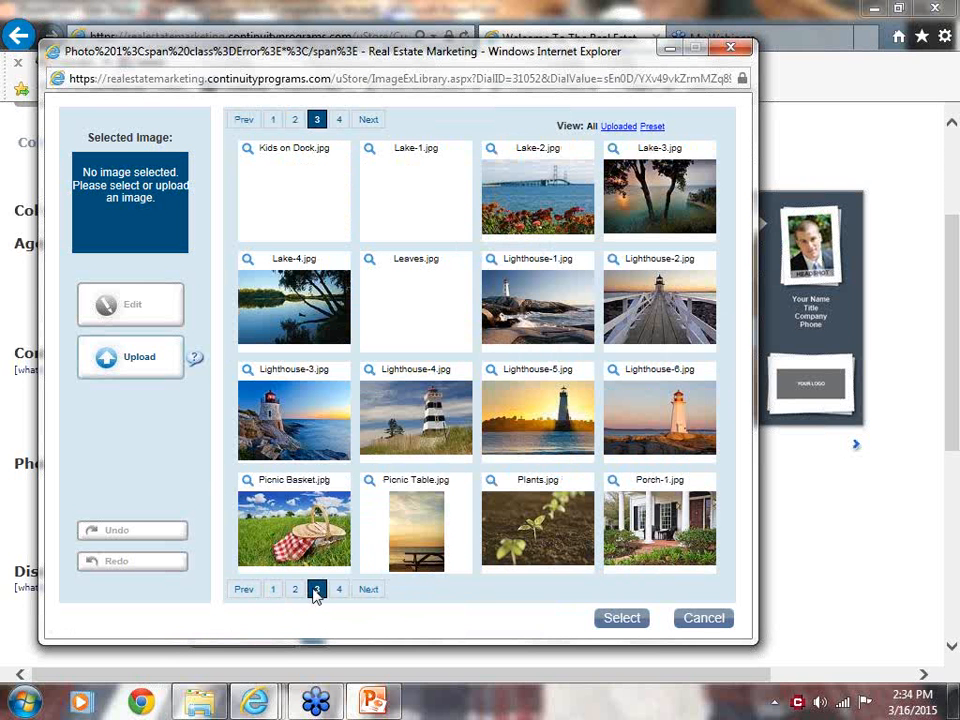
left_click(672, 187)
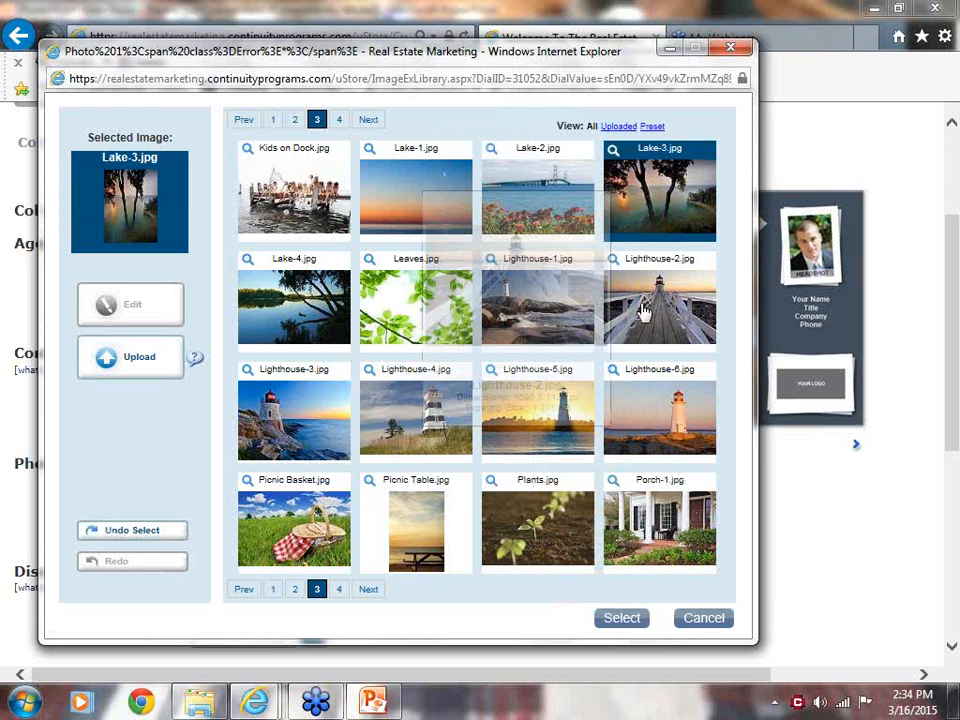
left_click(616, 619)
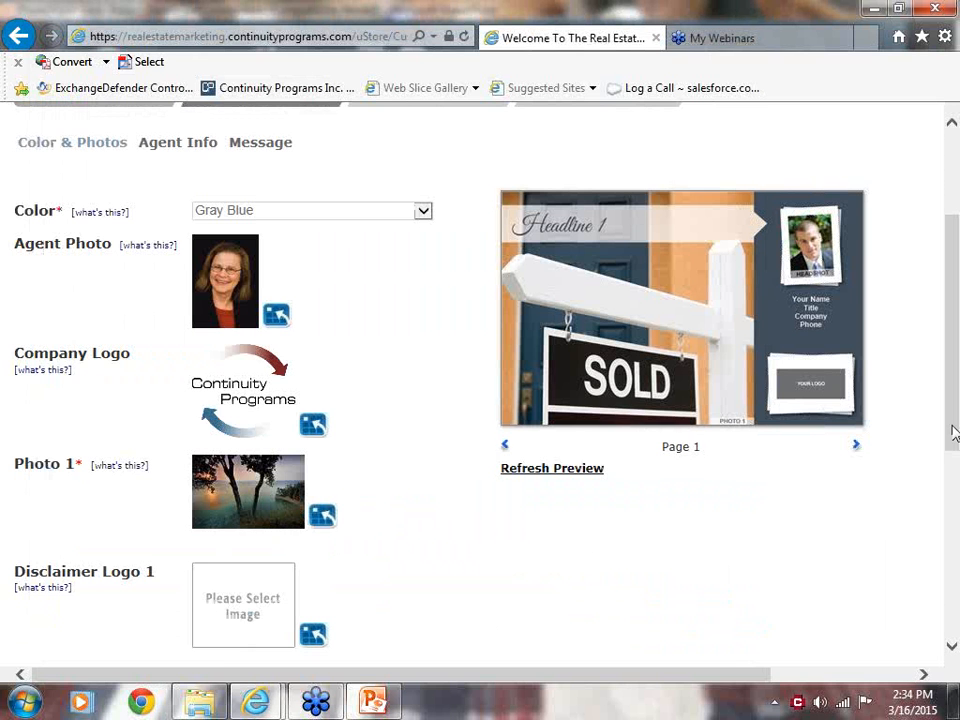
Select the preset Realtor_Logo-Blk.jpg as the postcard's Disclaimer Logo 1.
left_click_drag(955, 403, 951, 465)
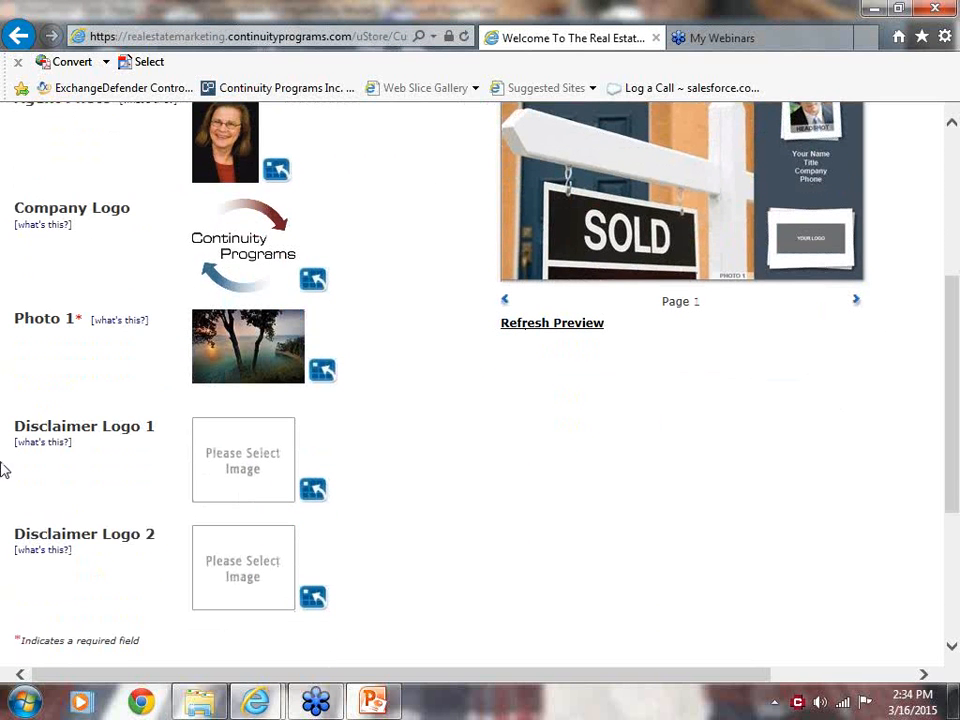
left_click(313, 490)
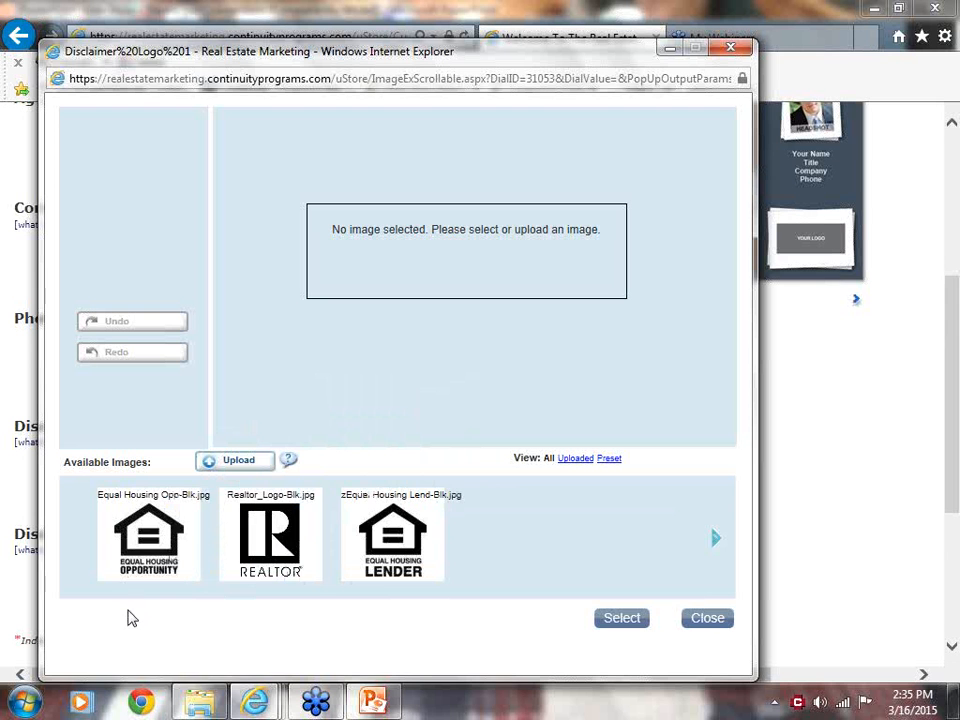
mouse_move(197, 690)
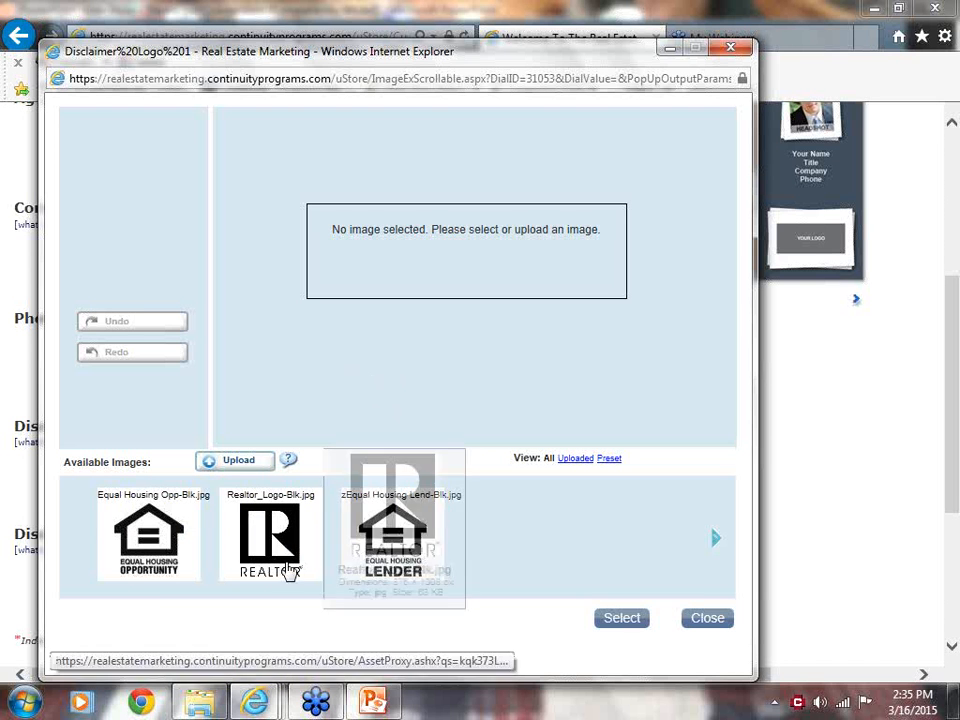
left_click(259, 543)
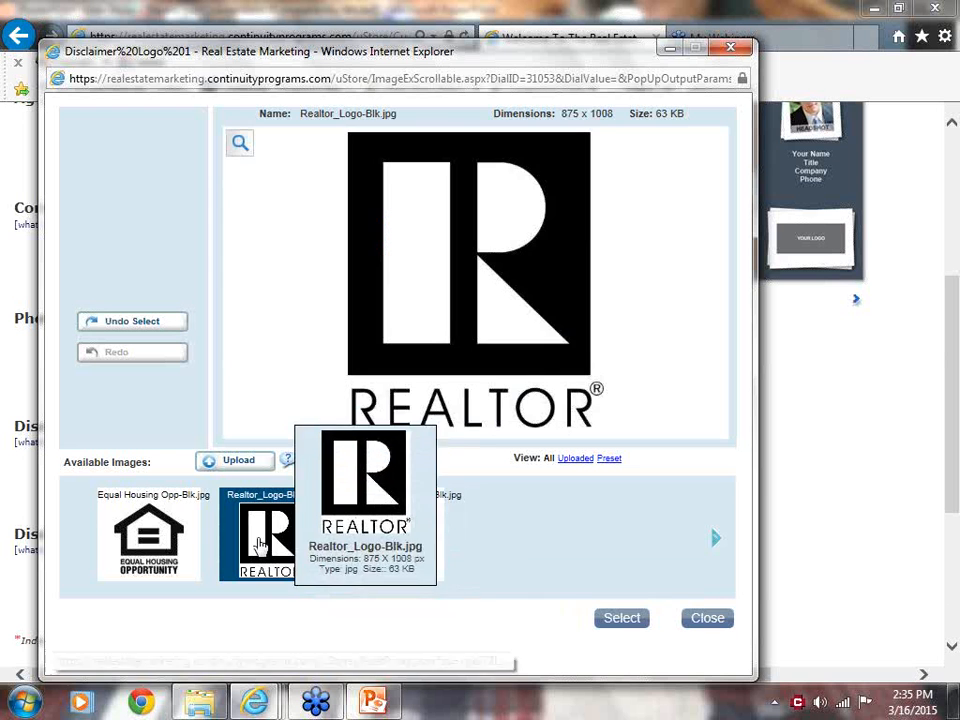
left_click(621, 619)
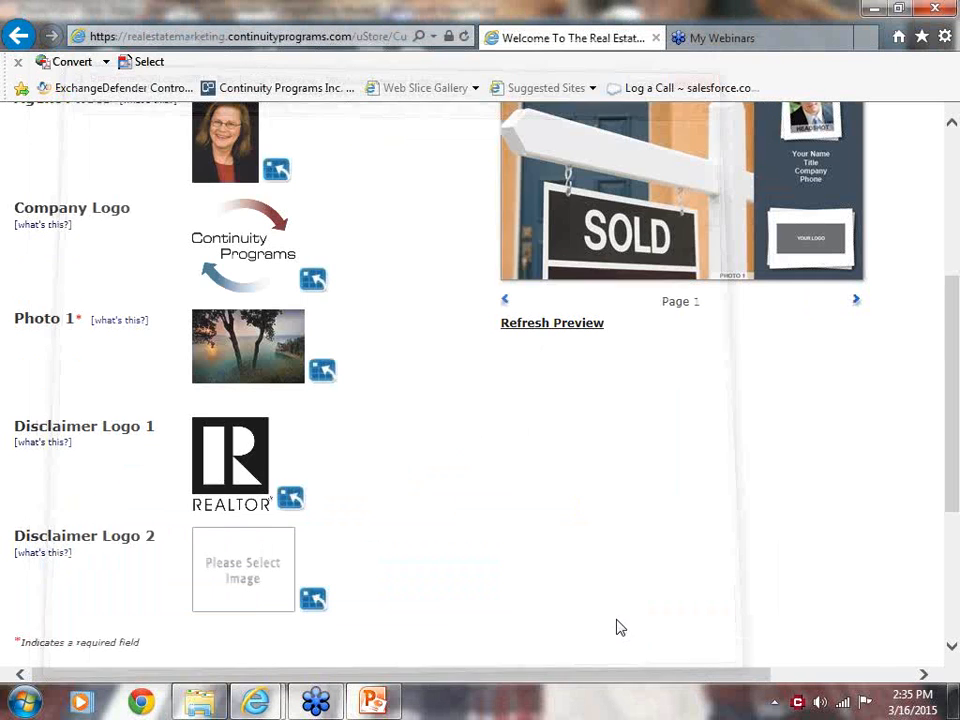
scroll(955, 421, "down", 3)
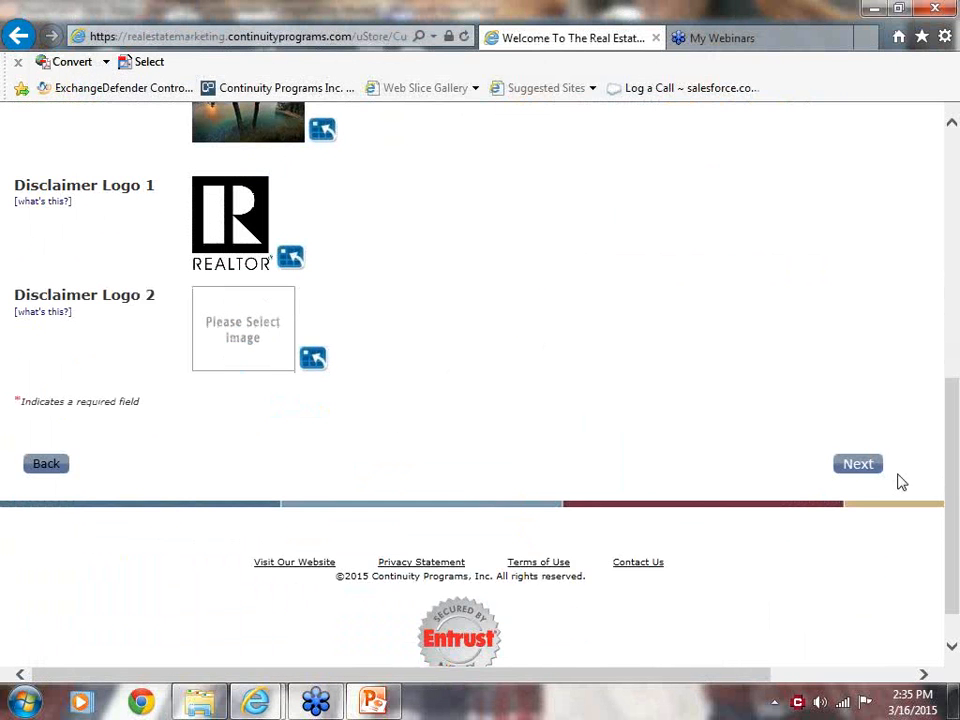
left_click(863, 467)
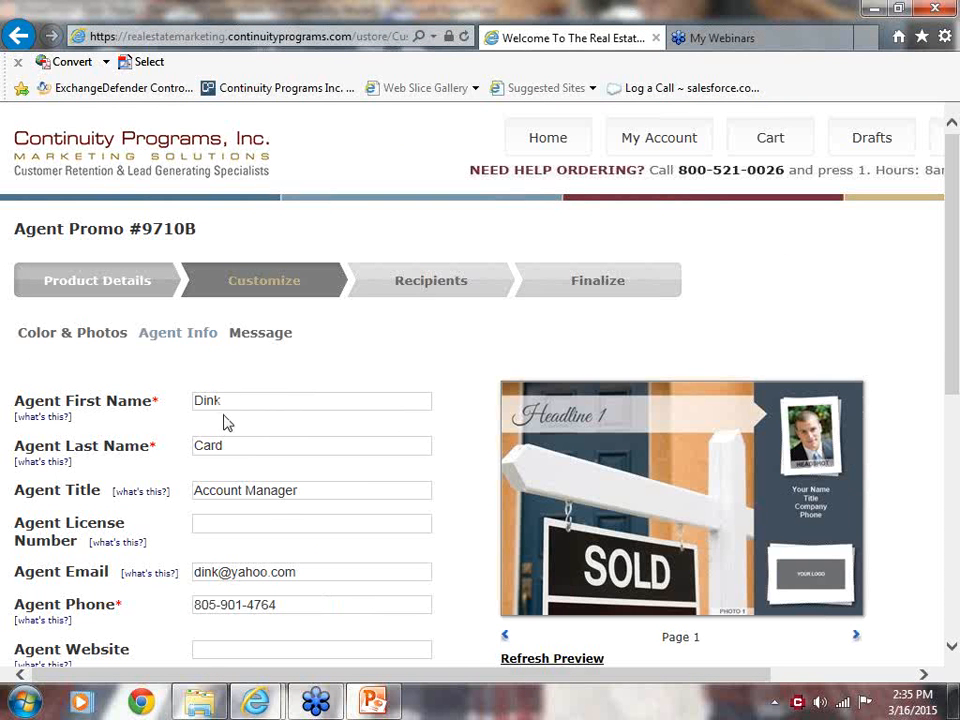
scroll(950, 360, "down", 3)
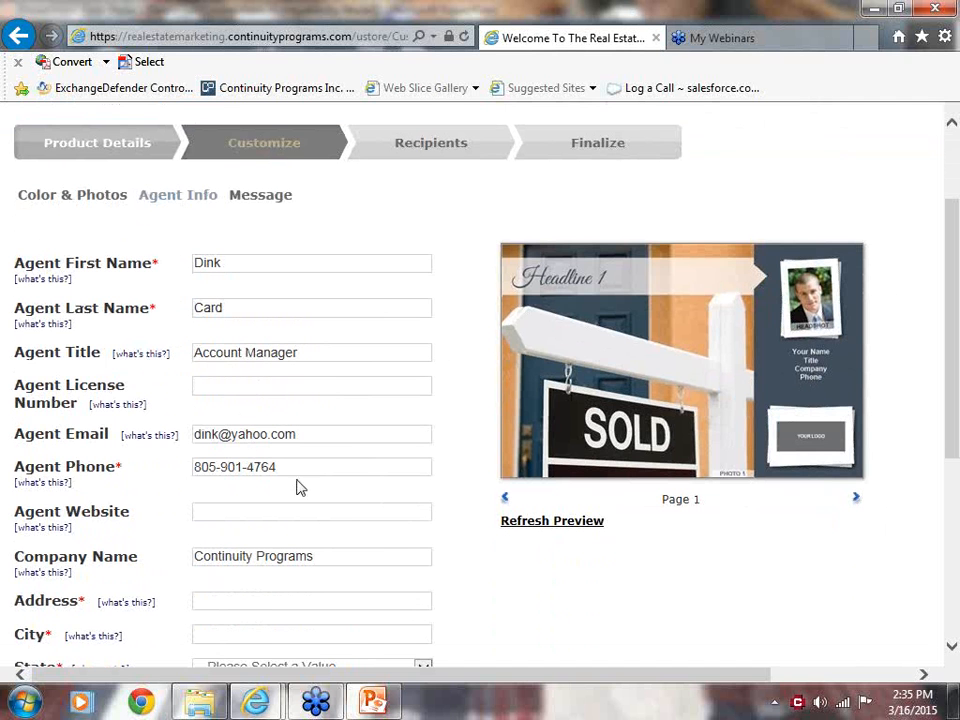
left_click(239, 507)
type("www.continuitypro")
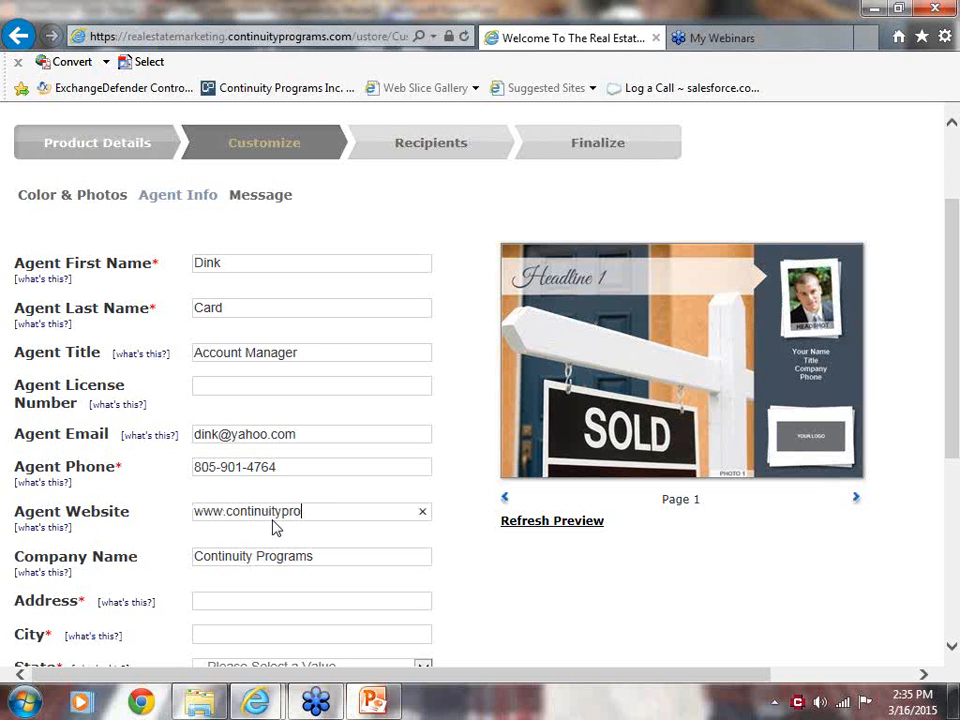
type("grams.com")
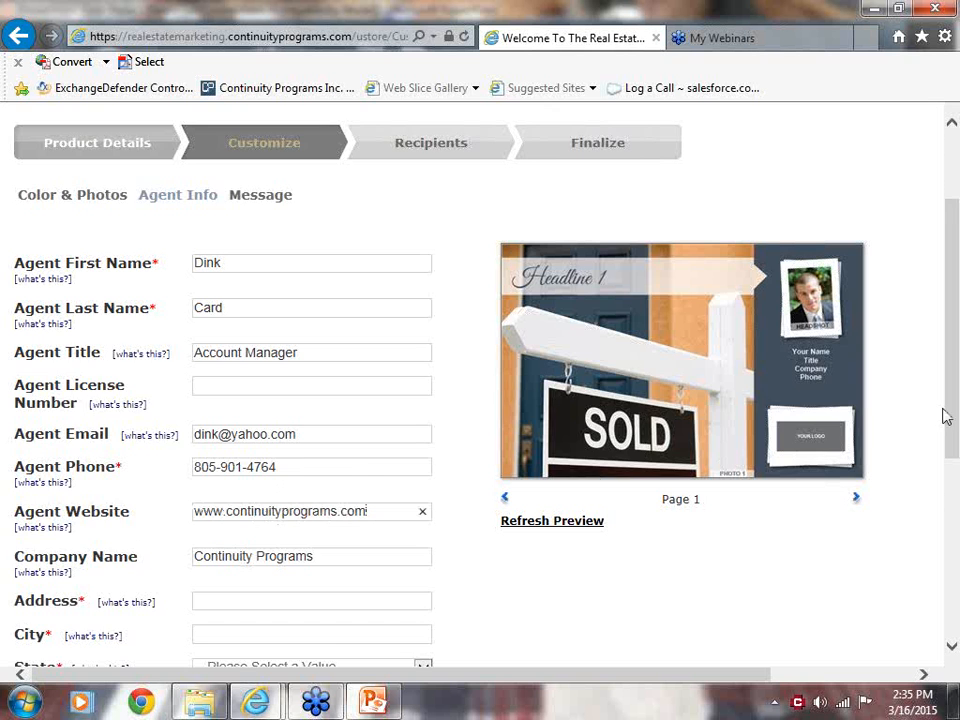
Fill in the agent's street address, city, state and zip code.
left_click_drag(952, 415, 943, 497)
left_click(213, 428)
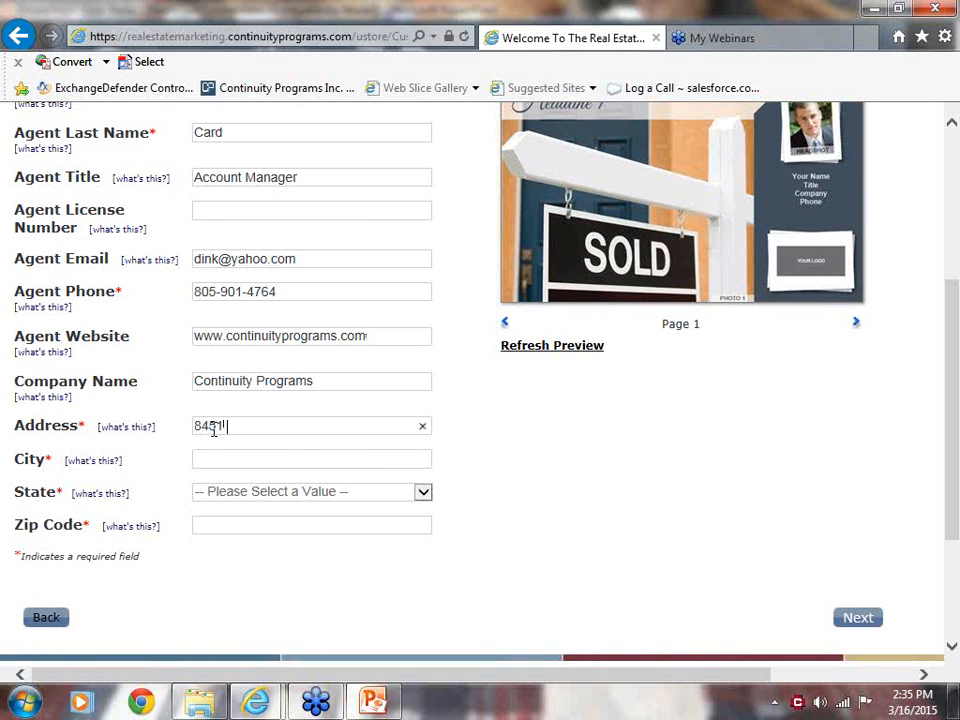
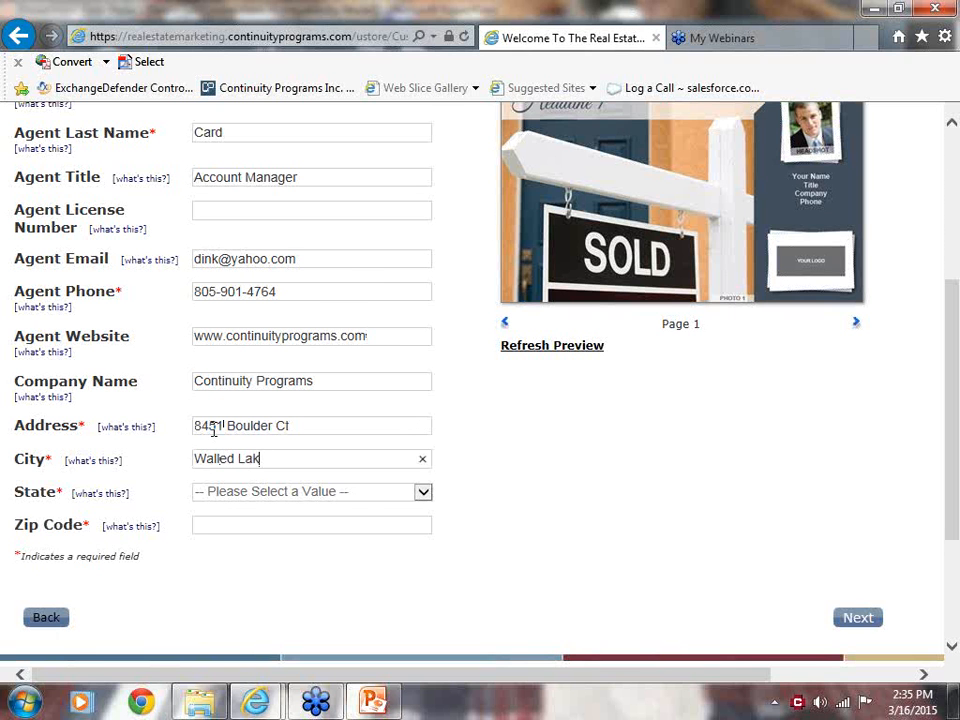
key("Tab")
type("mich")
key("Tab")
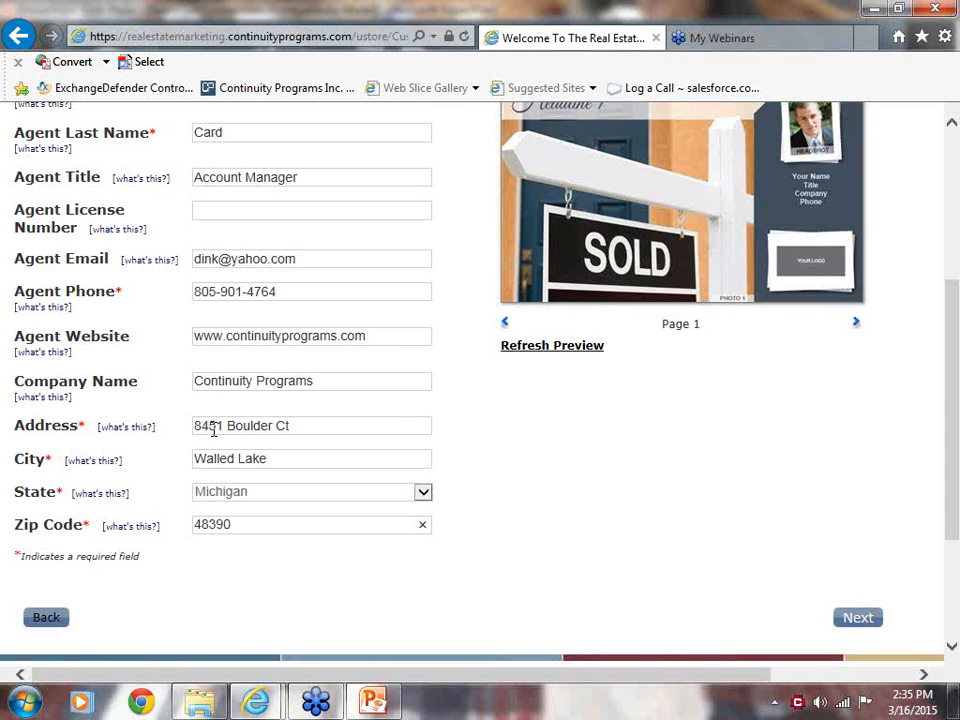
Refresh the postcard preview, review both pages in the enlarged proof, and close the proof window.
left_click(540, 352)
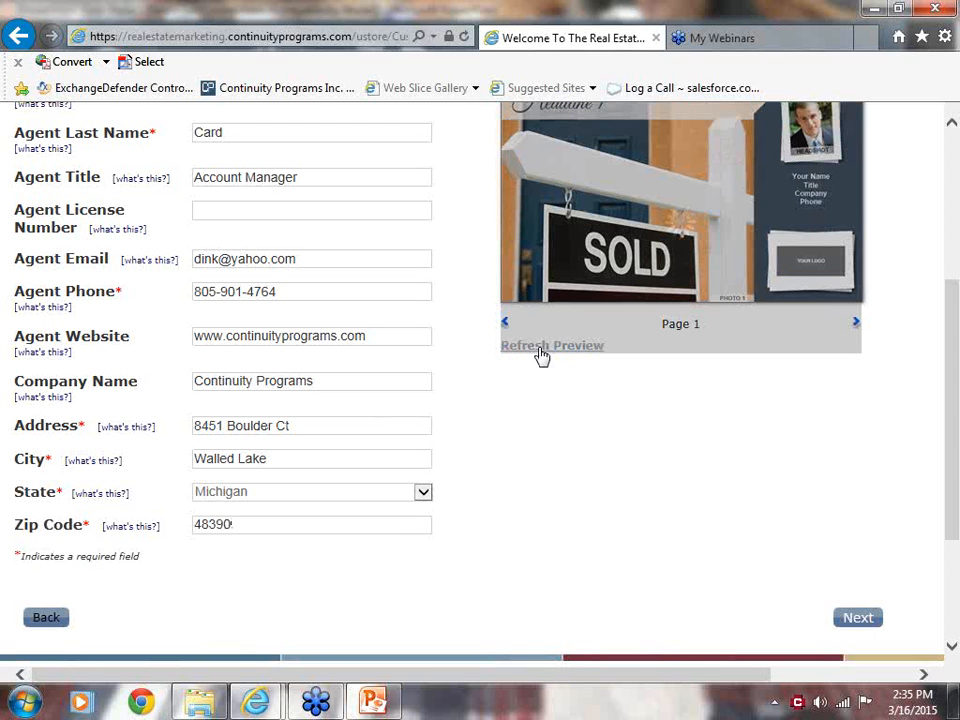
scroll(952, 407, "up", 2)
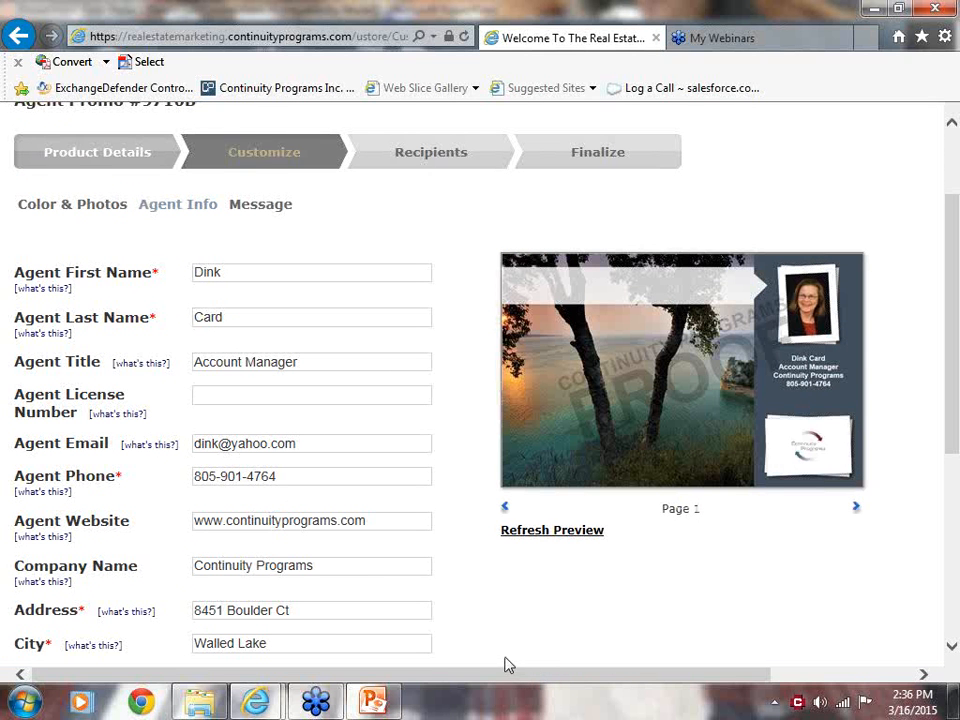
left_click(629, 371)
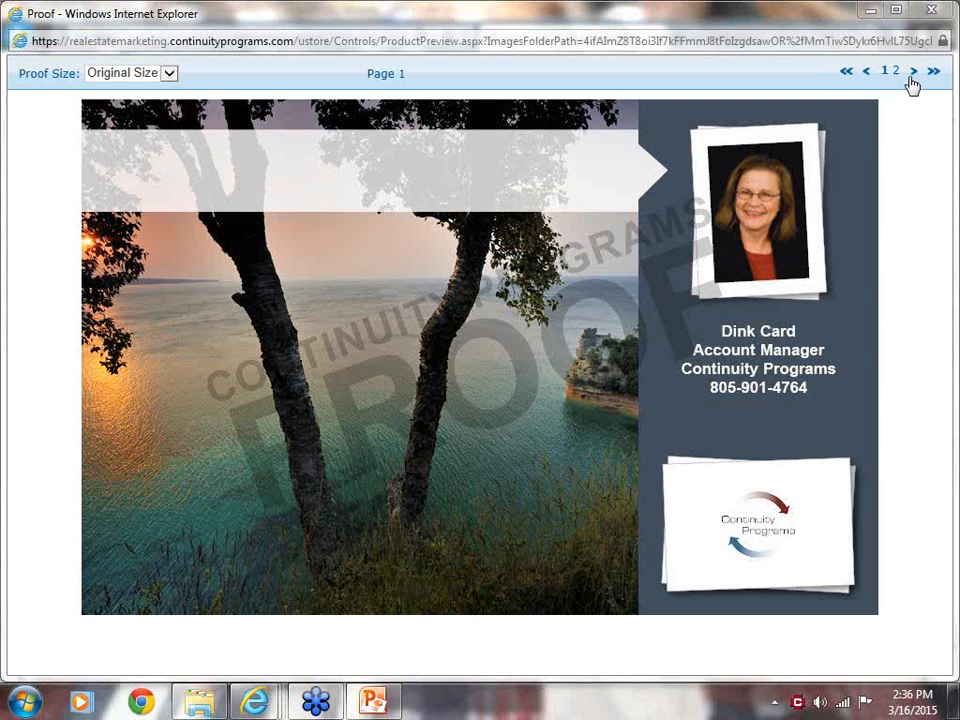
left_click(912, 72)
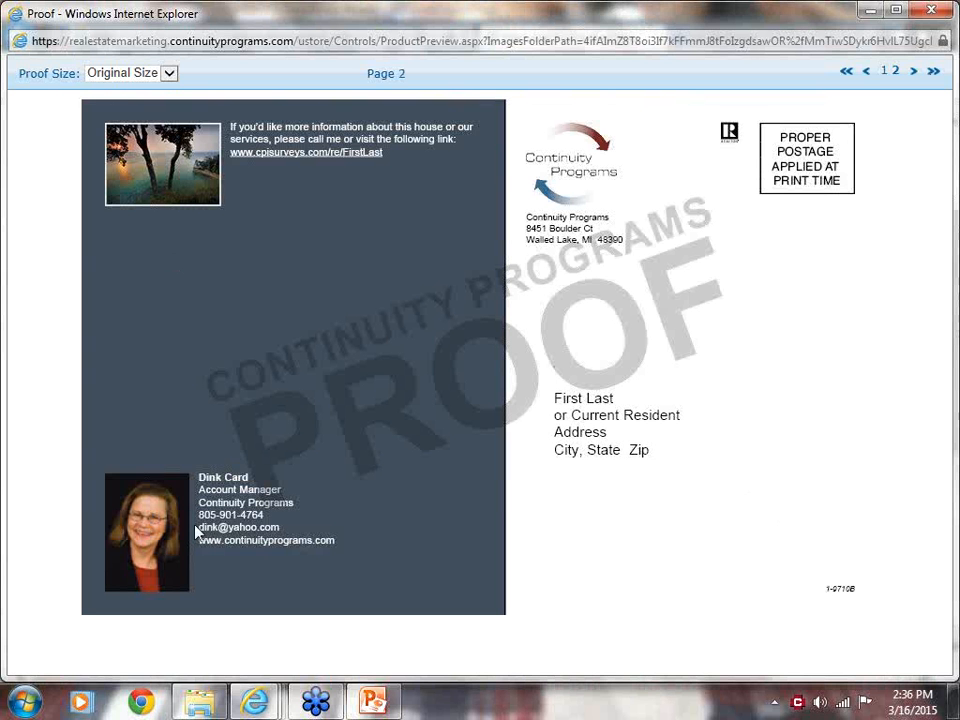
left_click(933, 12)
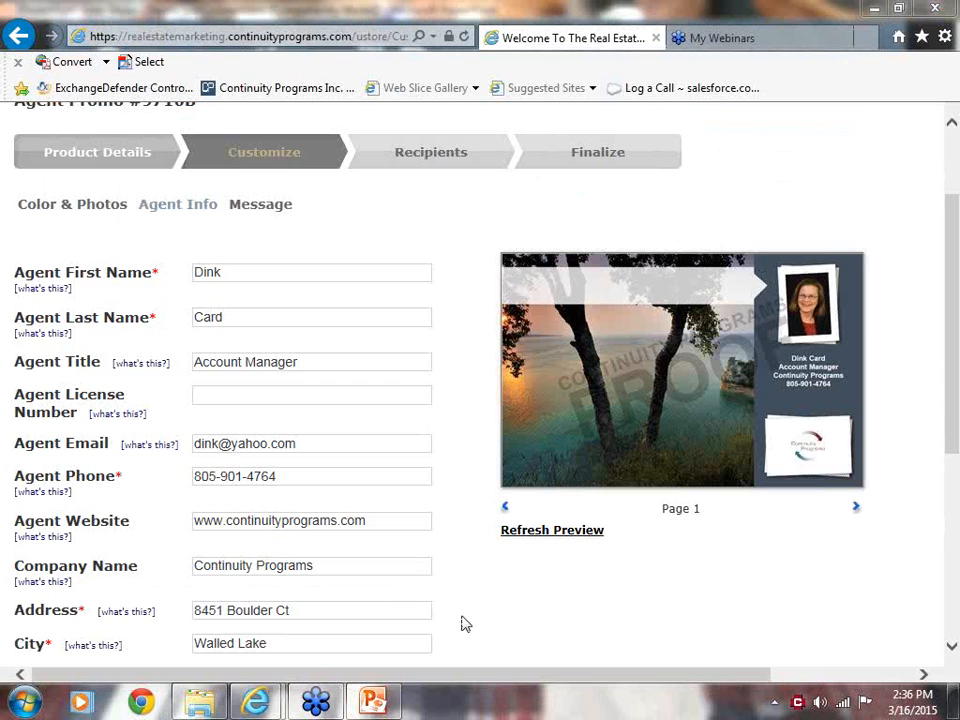
Continue to the Message section and set the Campaign Name to "Heather Lake".
left_click_drag(955, 418, 943, 548)
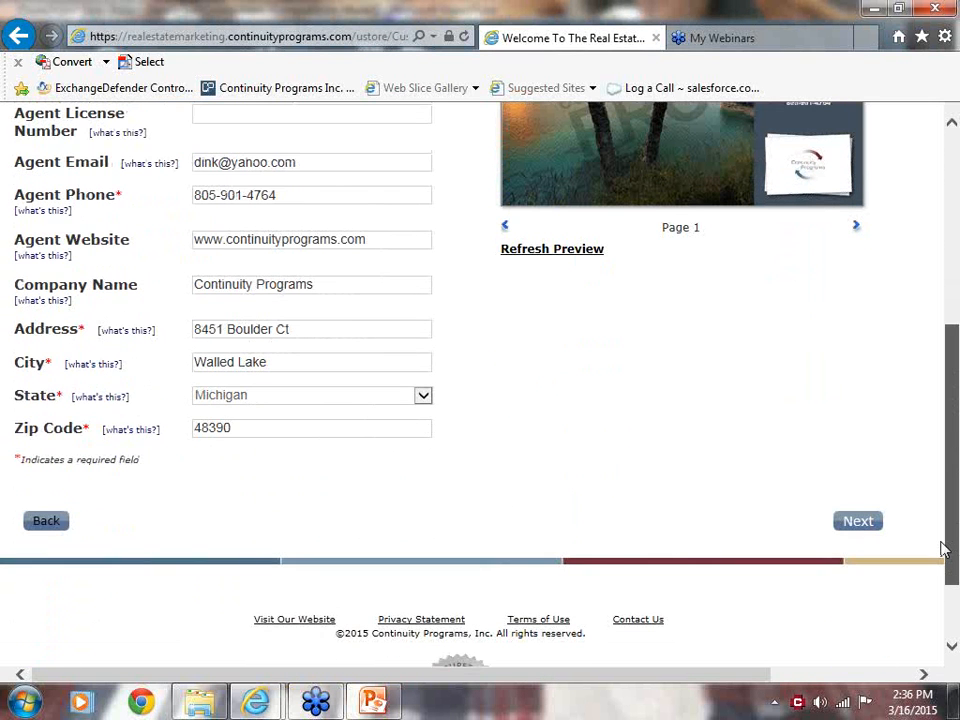
left_click(855, 525)
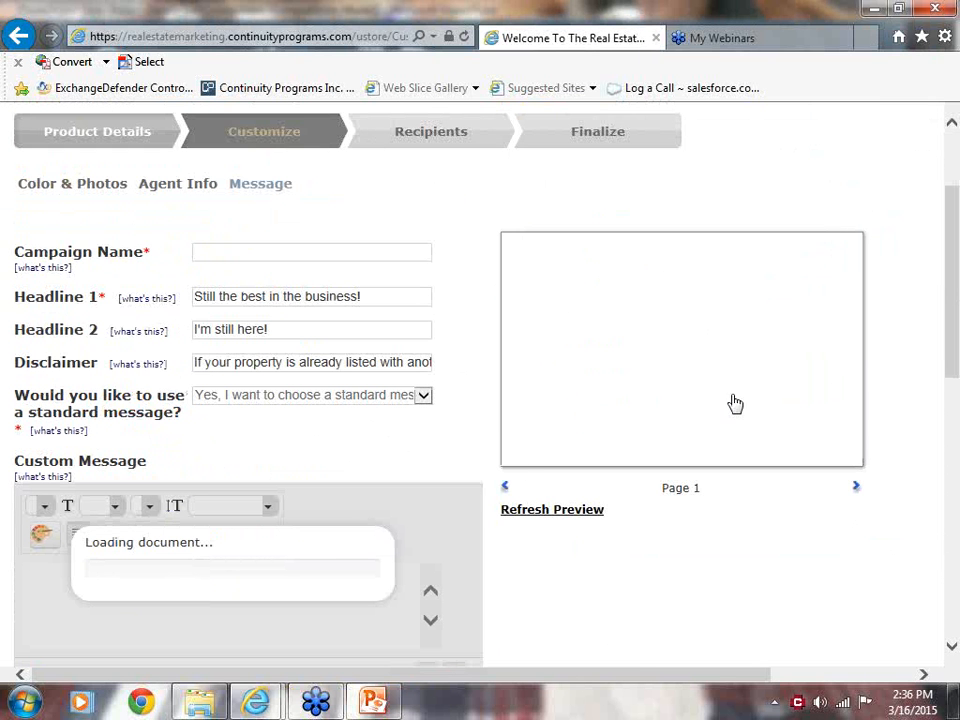
left_click(214, 253)
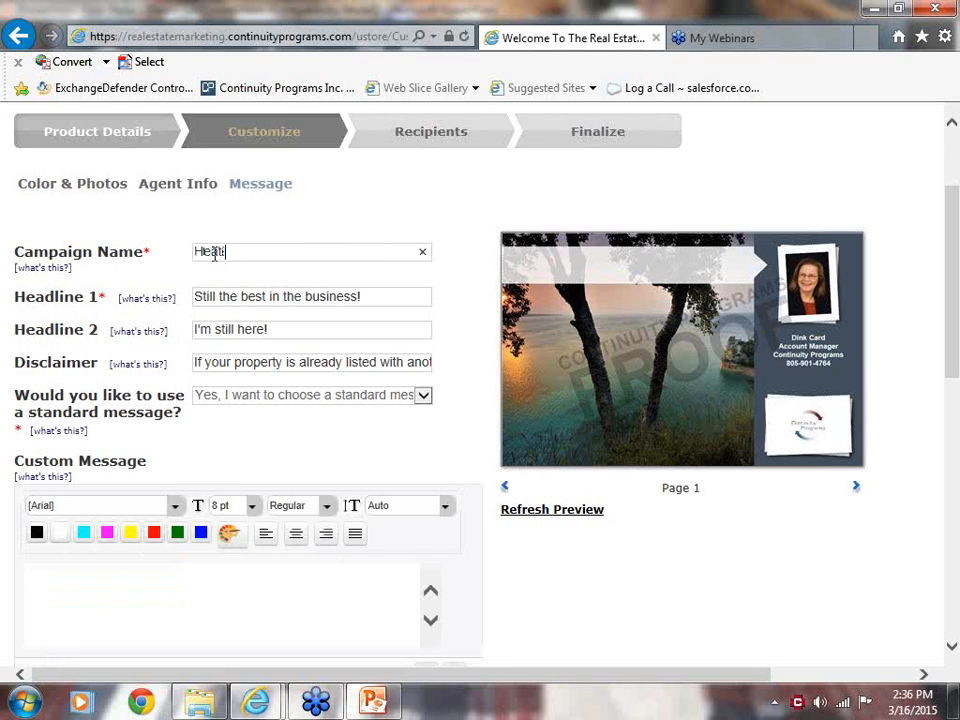
type("Heather Lake")
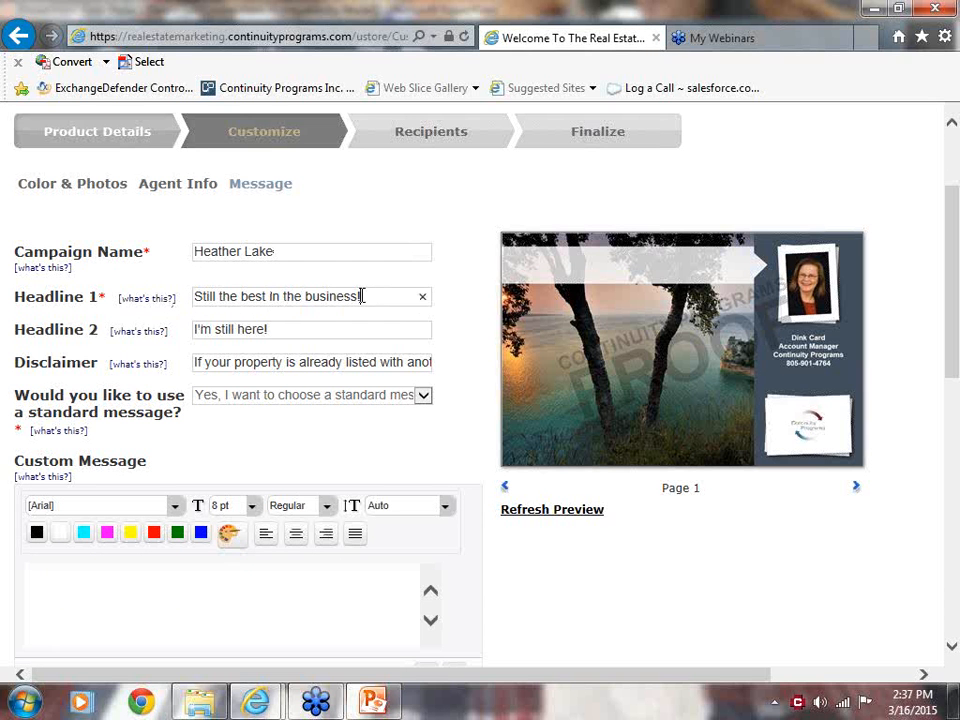
Replace the Headline 1 text with "I KNOW HEATHER LAKE!".
left_click_drag(364, 296, 175, 301)
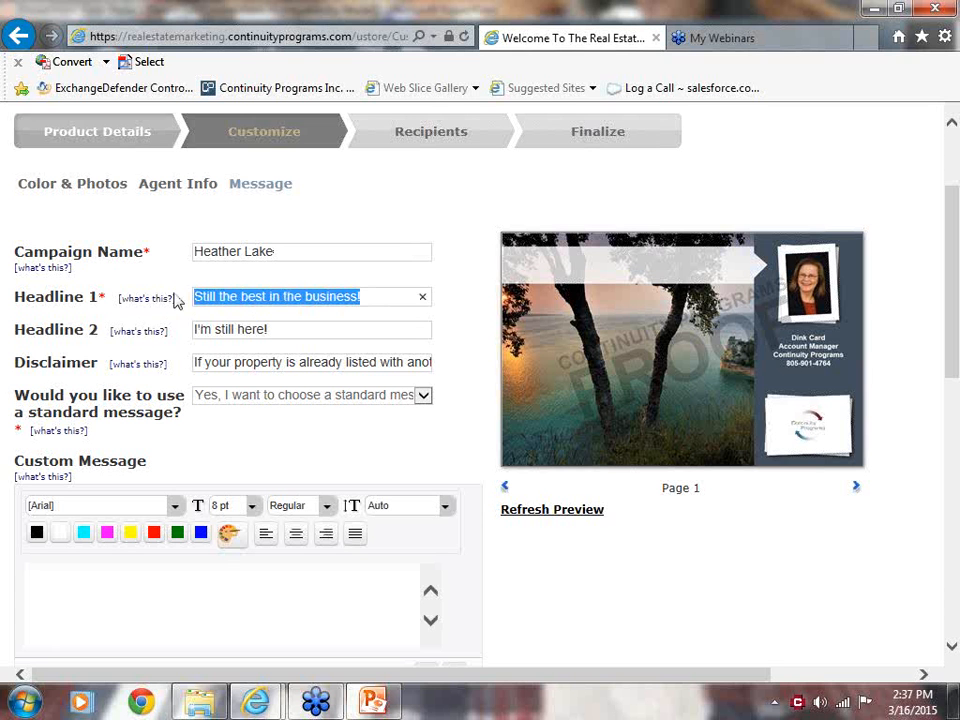
type("I KNO")
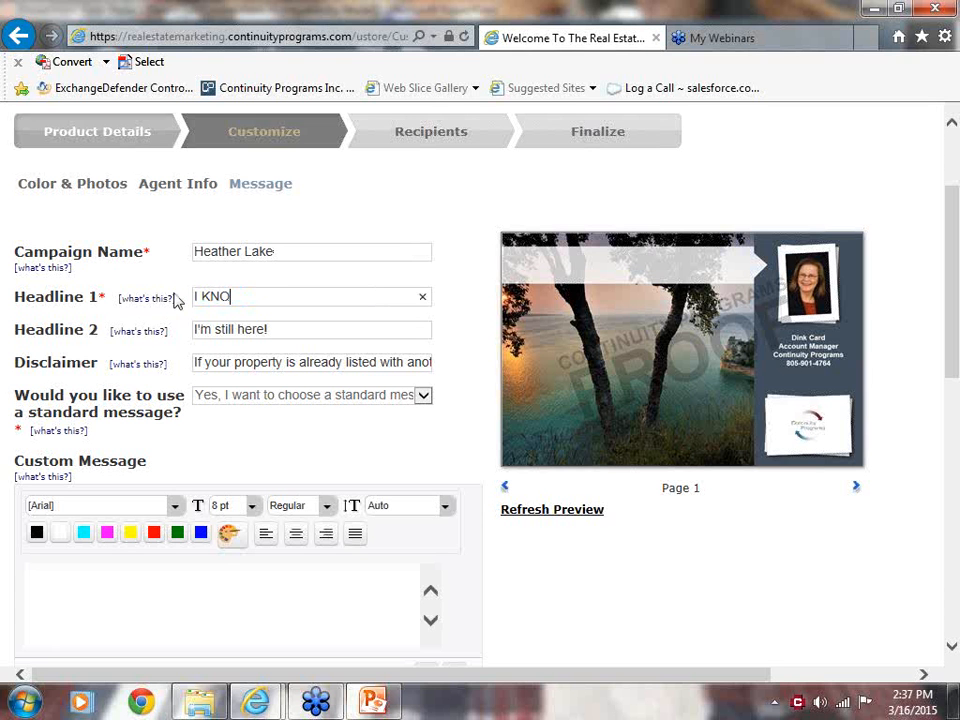
type("W HEART")
key("BackSpace")
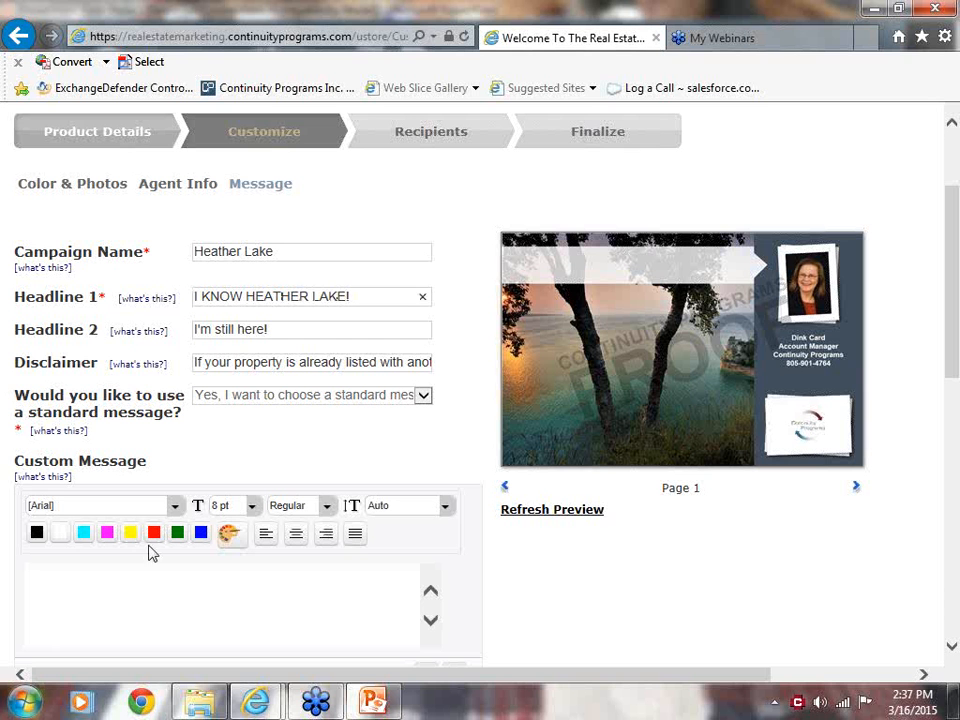
Replace the Headline 2 text with "I've sold 300 homes in Heather Lake in the last 5 years!".
left_click_drag(262, 328, 181, 343)
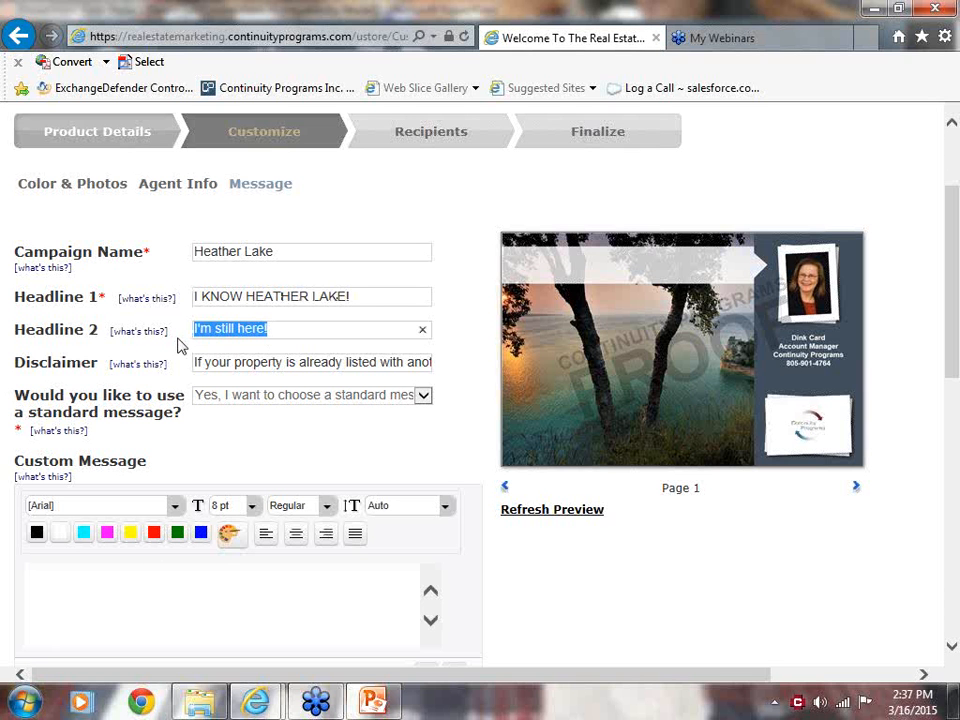
type("I've sold 300 homes in Hea")
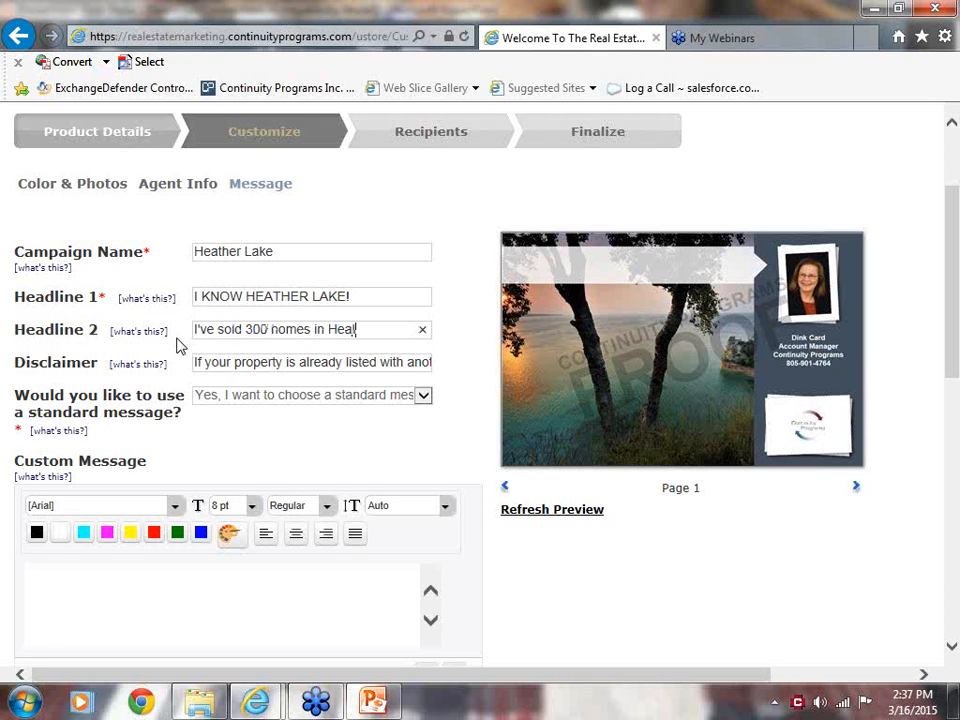
type("ther Lake in the last")
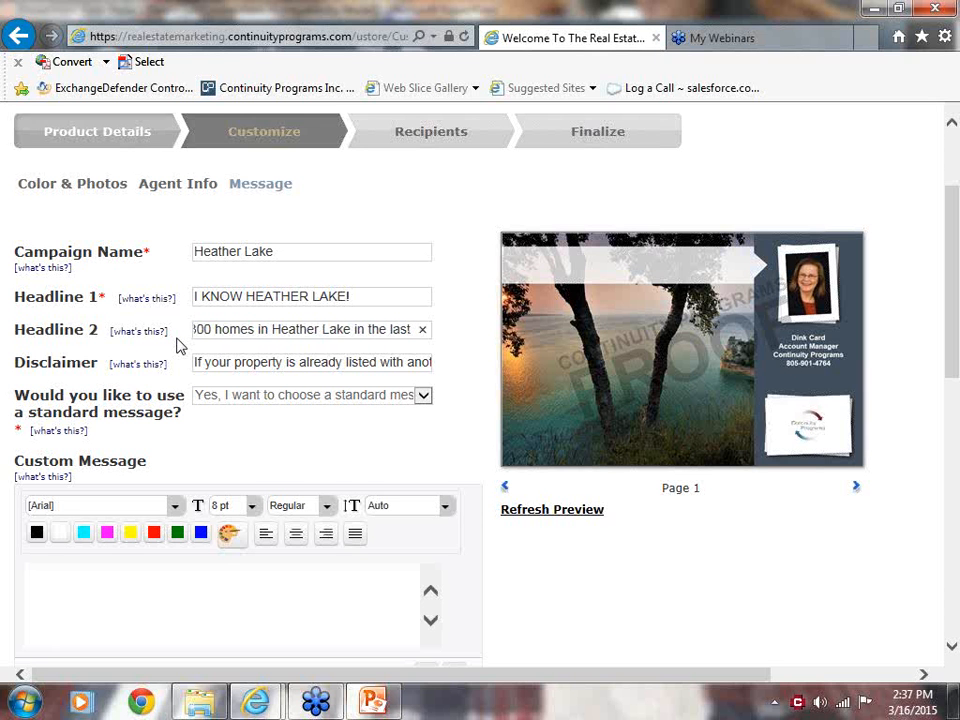
type(" 5 years!")
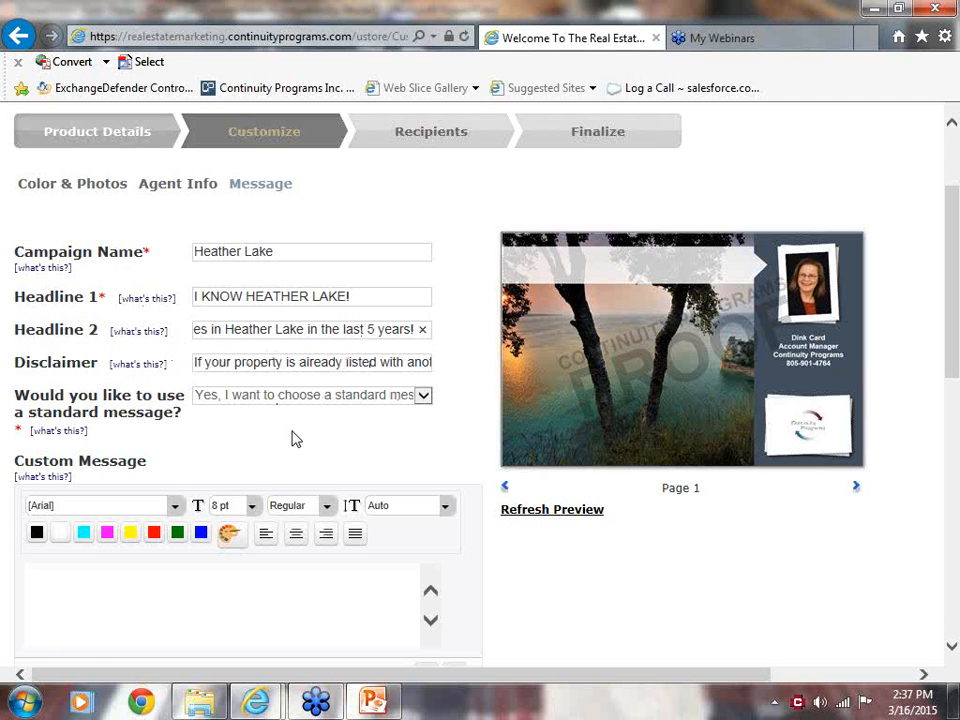
Keep the standard message option, choose the standard message starting "Depending on your situation", and continue to the Recipients stage.
left_click_drag(956, 322, 955, 366)
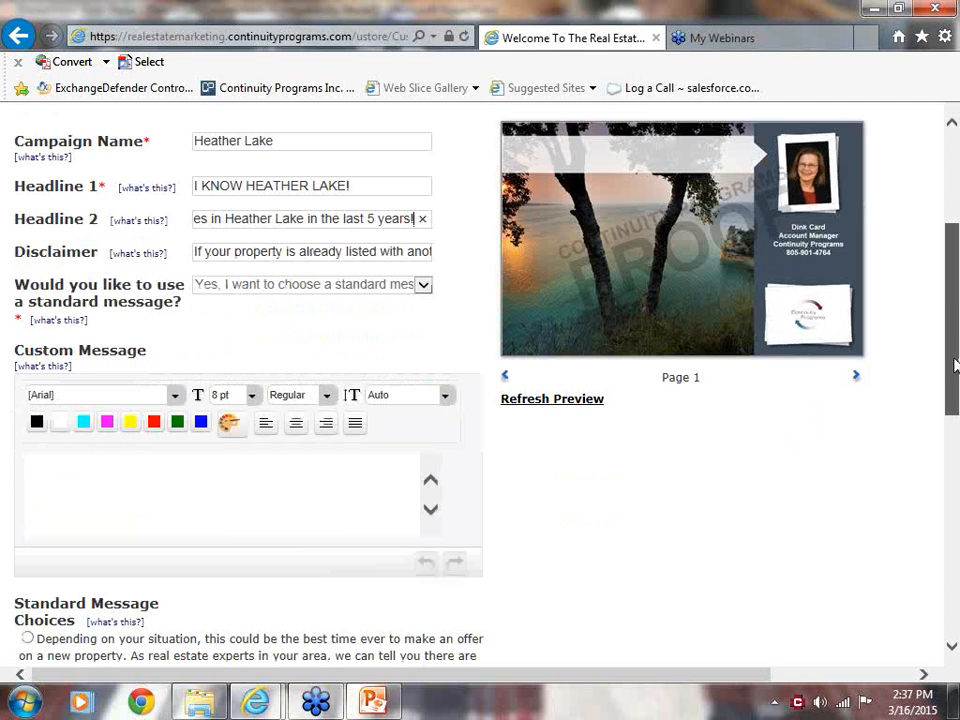
left_click(73, 476)
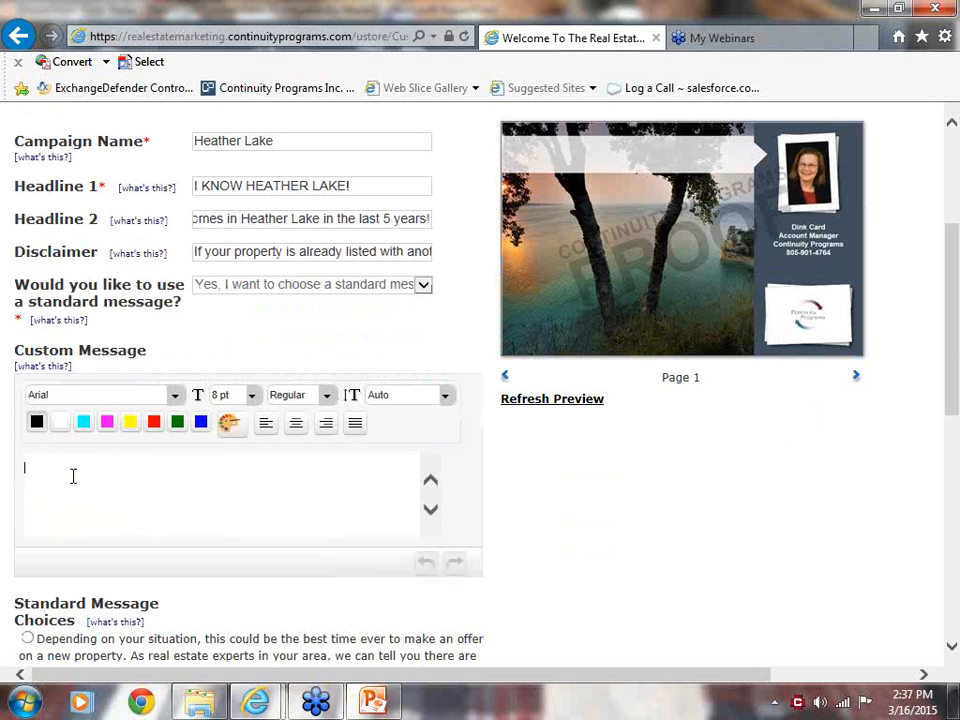
left_click(428, 287)
left_click(430, 285)
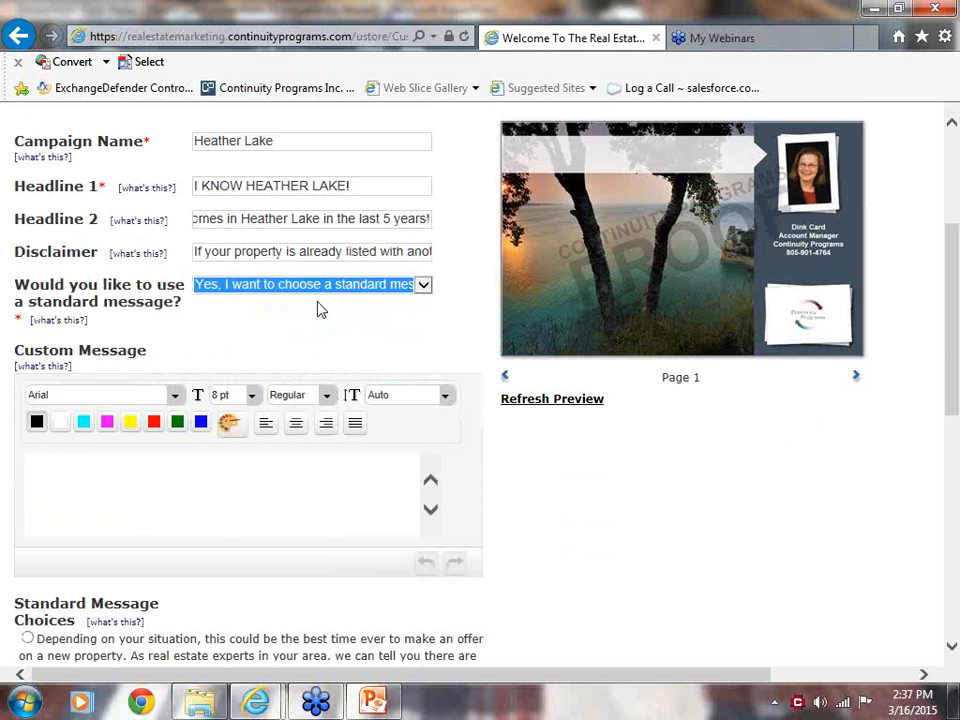
scroll(953, 360, "down", 3)
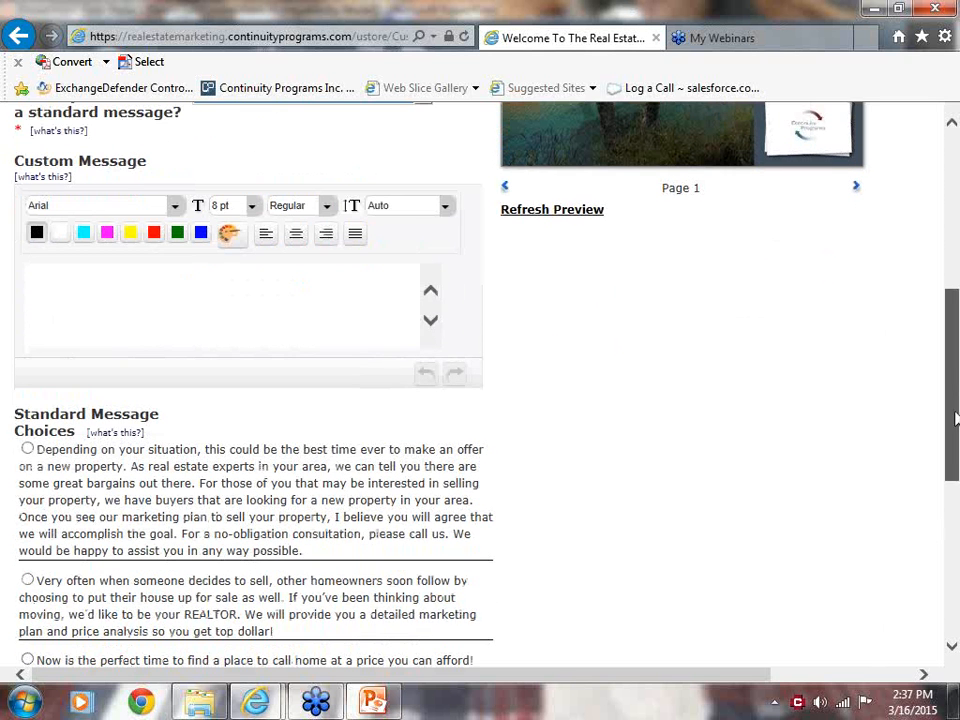
left_click(27, 449)
scroll(940, 390, "down", 5)
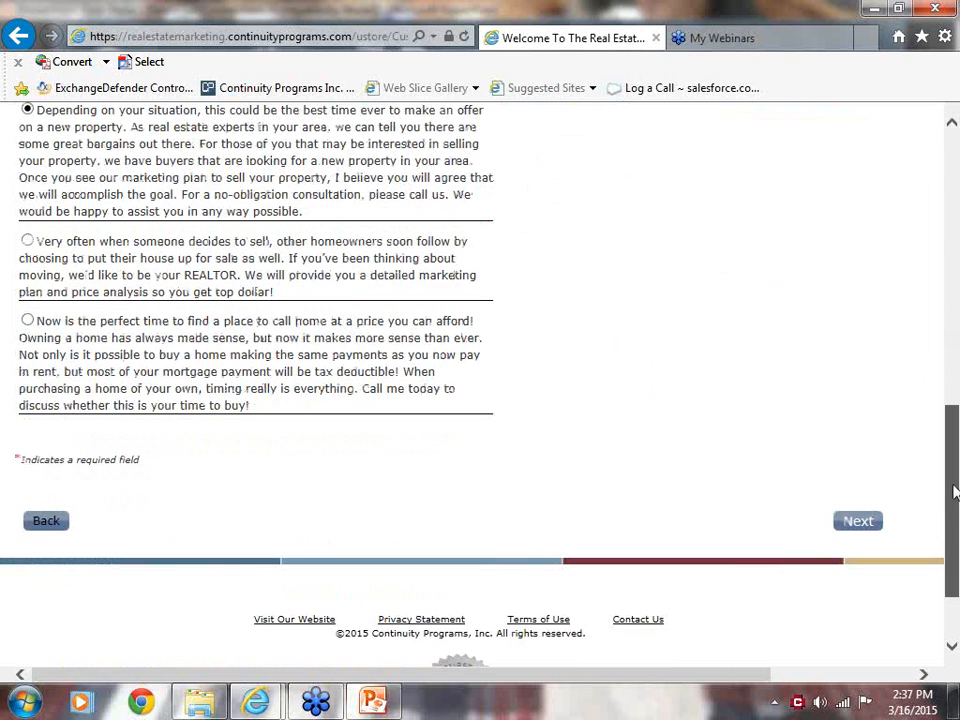
left_click(855, 523)
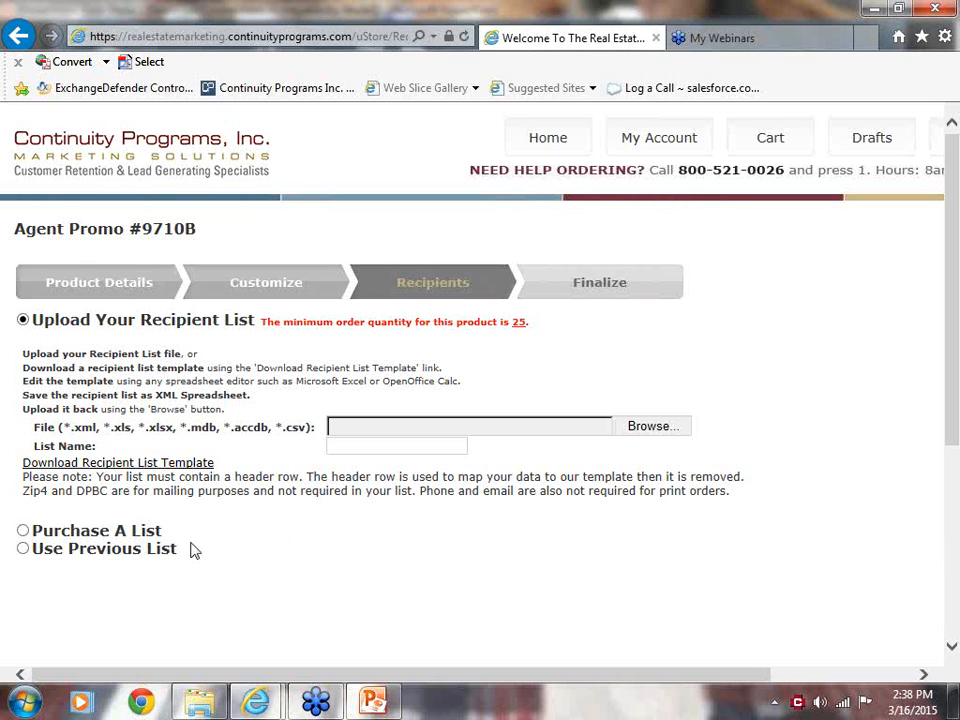
Choose to purchase a recipient list, launch the Leads Module, and target a radius around an address by carrier route.
left_click(23, 532)
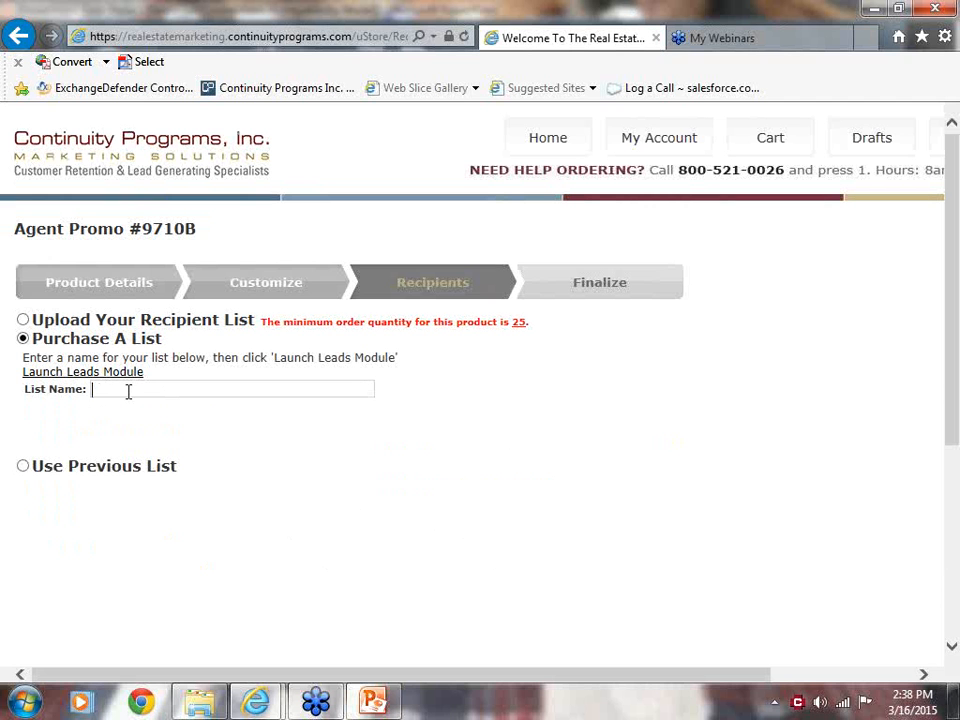
left_click(62, 375)
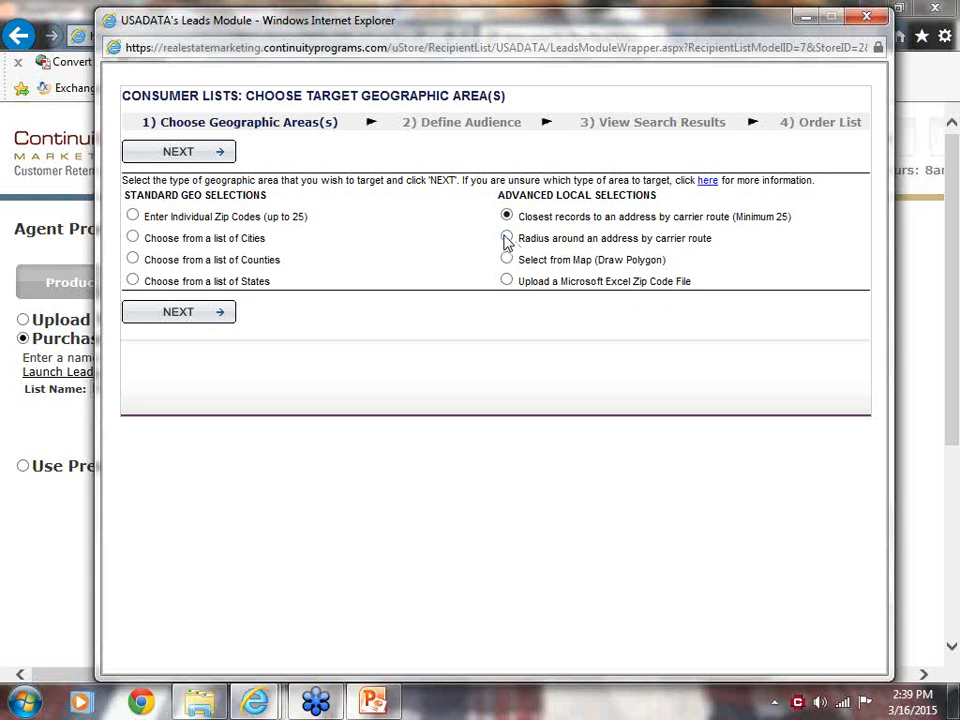
left_click(176, 313)
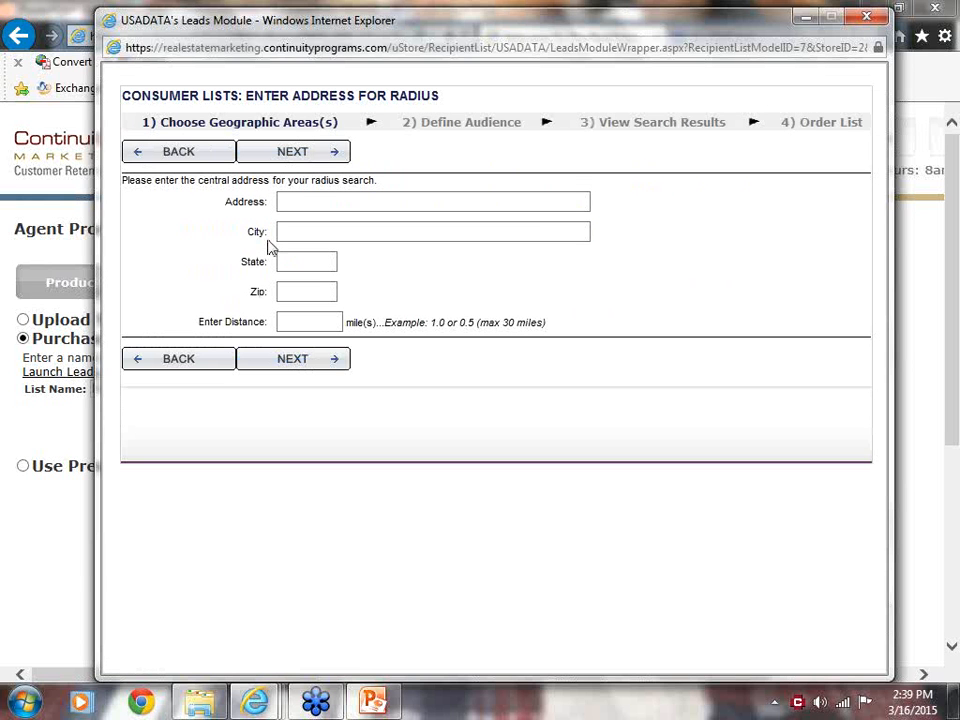
Enter the street address at the center of the radius search, capitalizing the street name.
left_click(300, 201)
type("410")
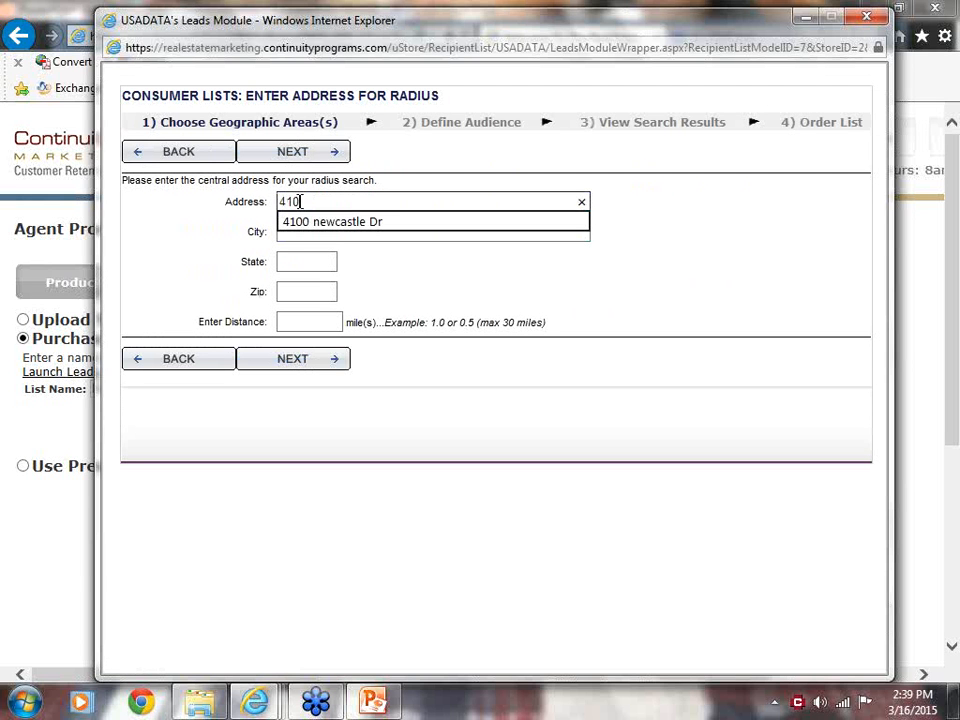
type("0")
left_click(343, 221)
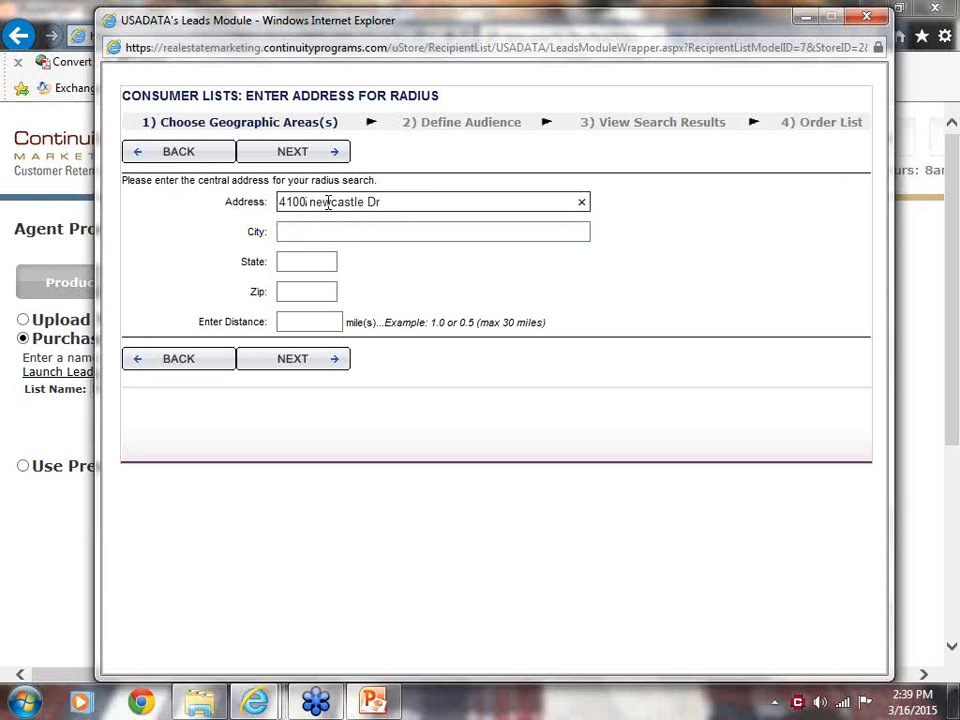
key("Delete")
type("N")
Fill in the city, state and zip code of the radius search's central address.
left_click(324, 230)
type("C")
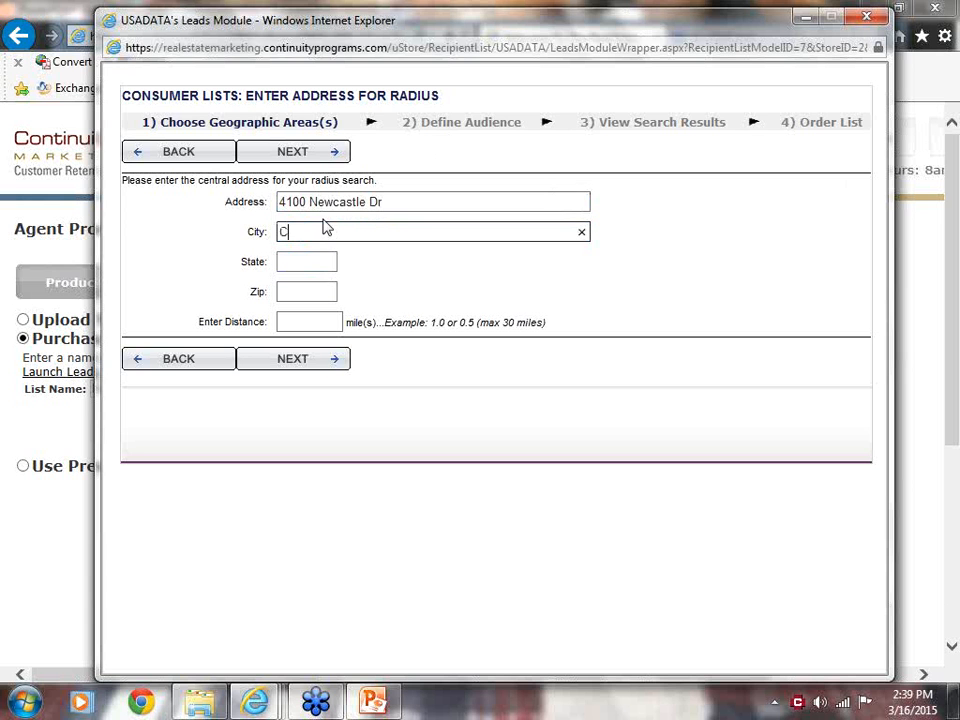
type("l")
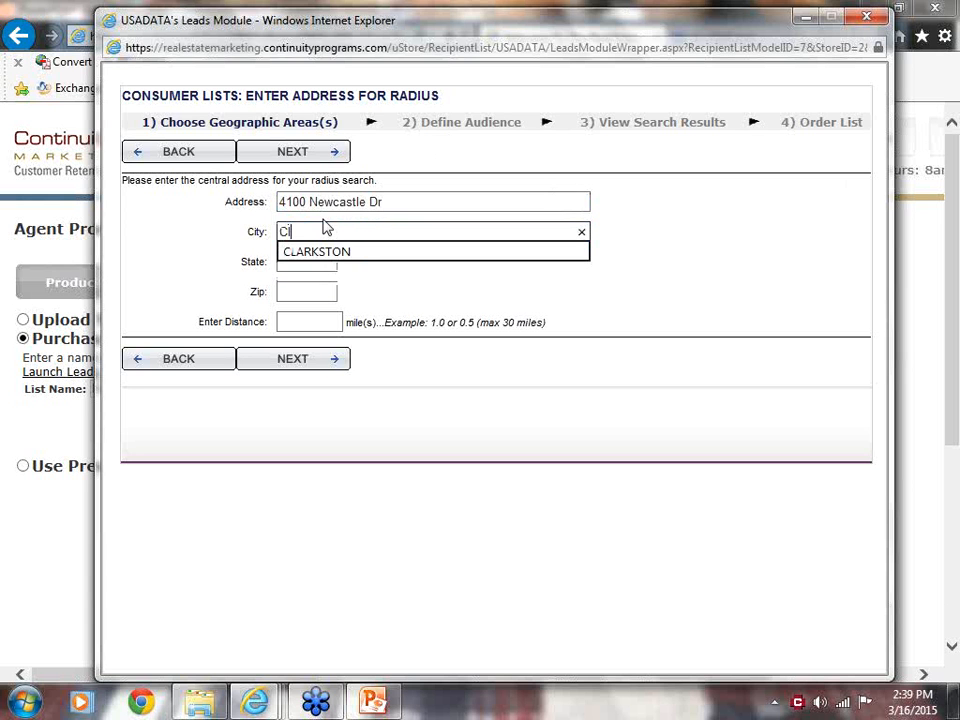
left_click(297, 266)
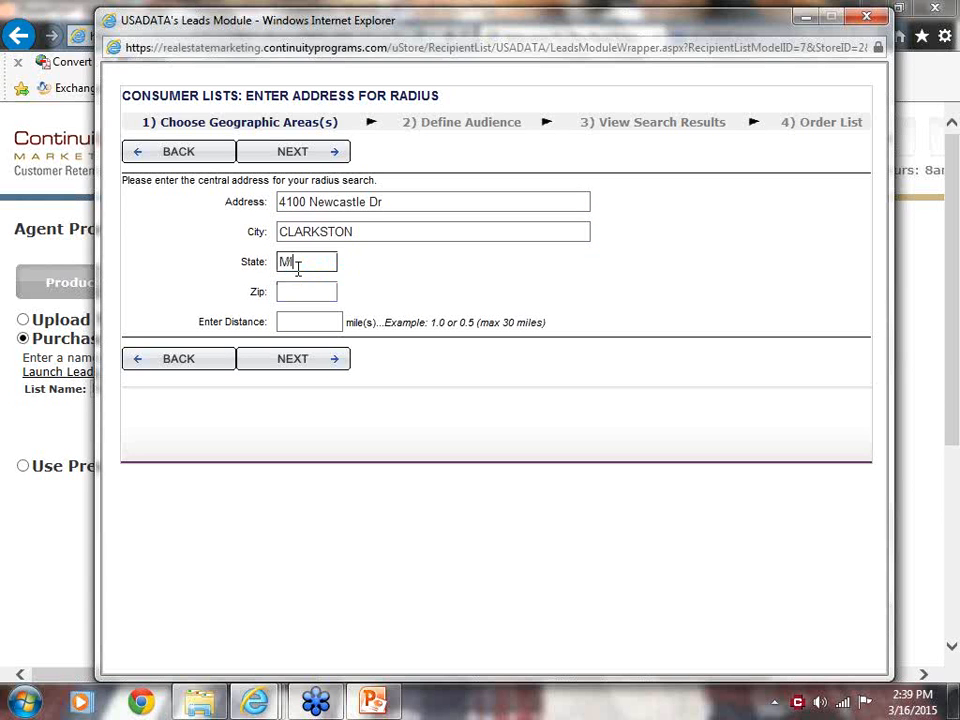
left_click(309, 291)
left_click(340, 322)
key("shift+Tab")
type("483")
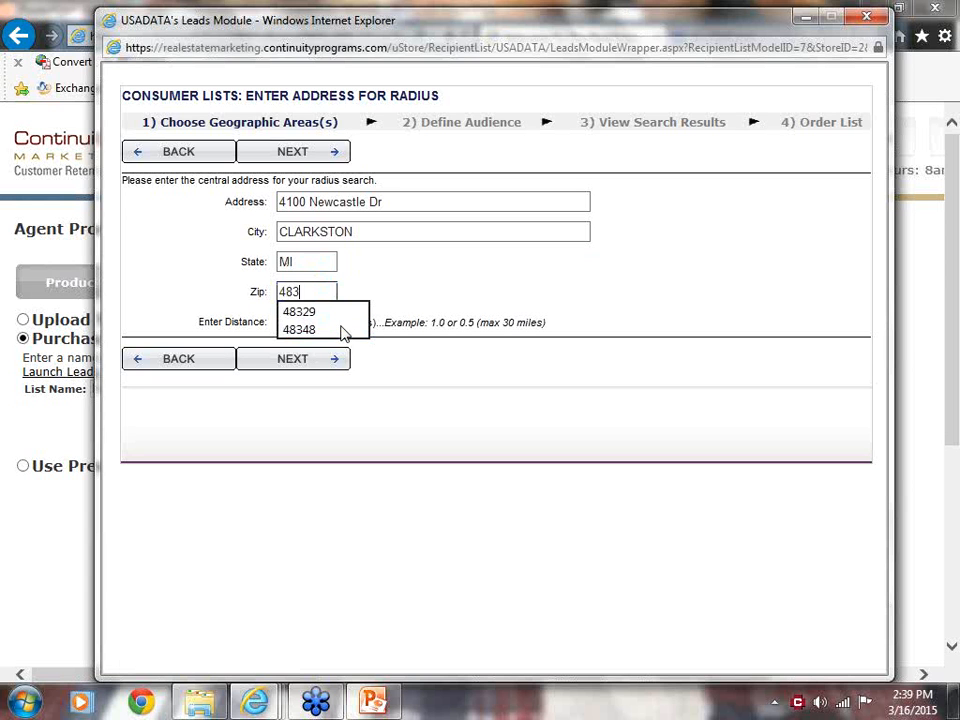
type("48")
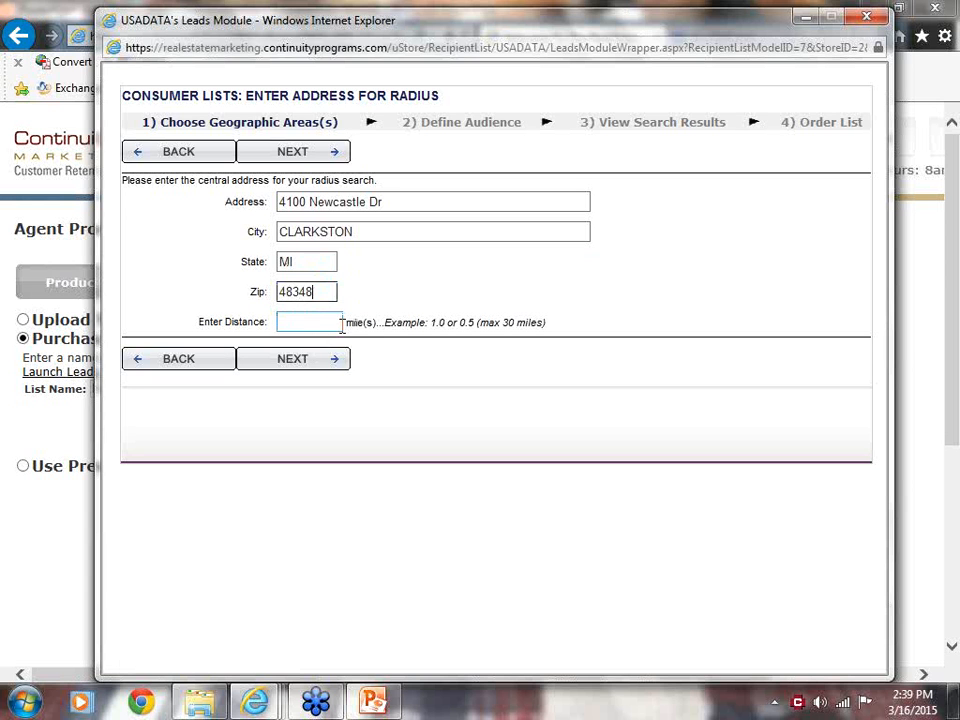
Set the radius distance to 5 miles and confirm the matched address to reach the audience definition.
left_click(295, 322)
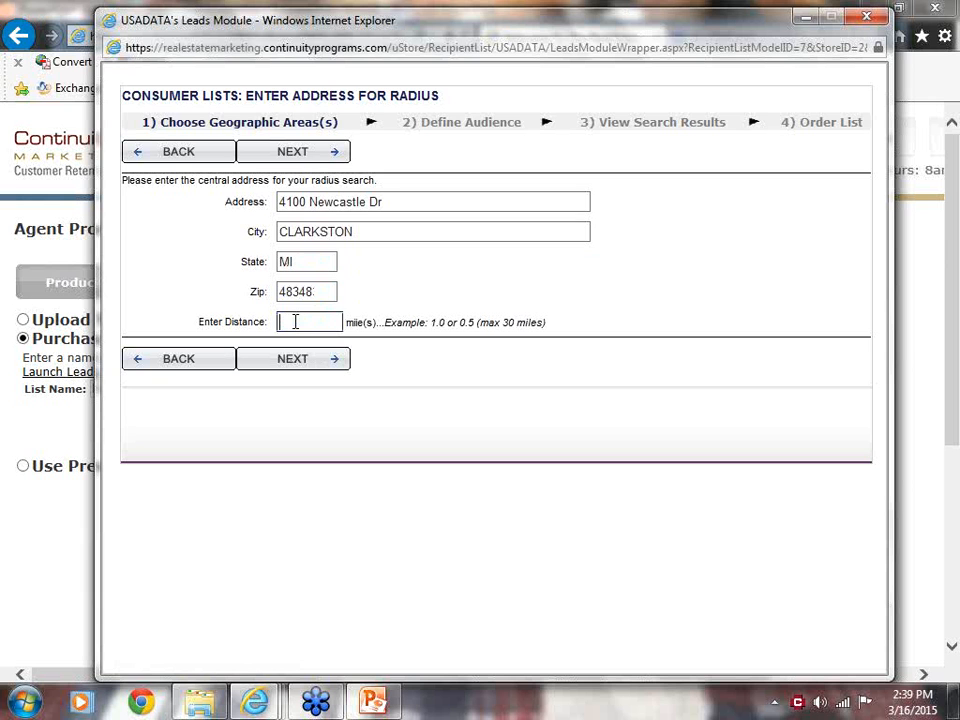
type("5")
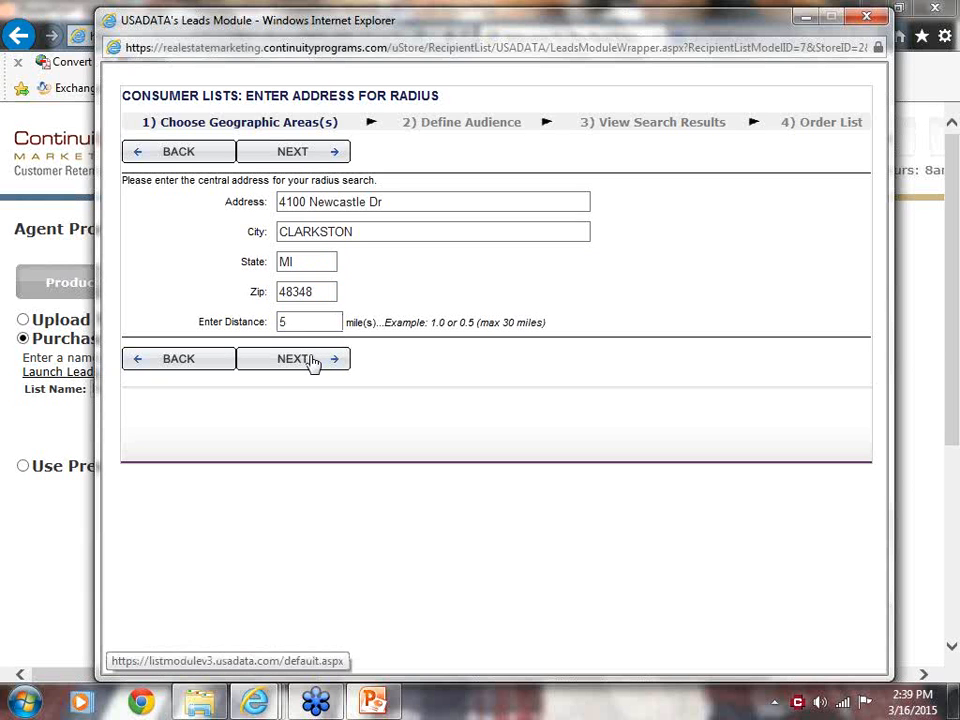
left_click(313, 363)
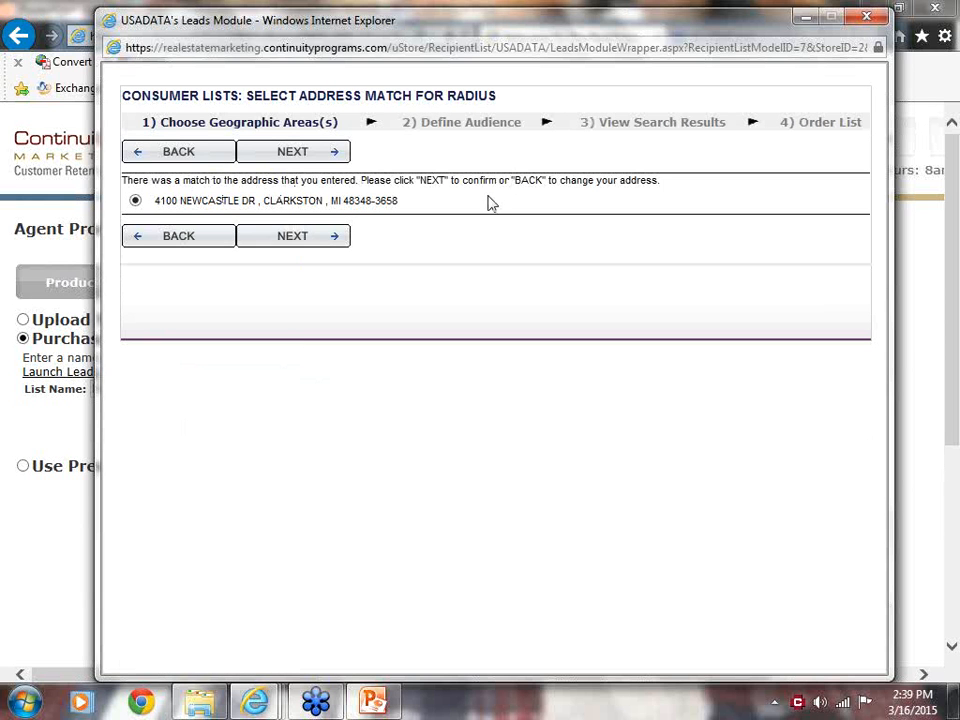
left_click(294, 237)
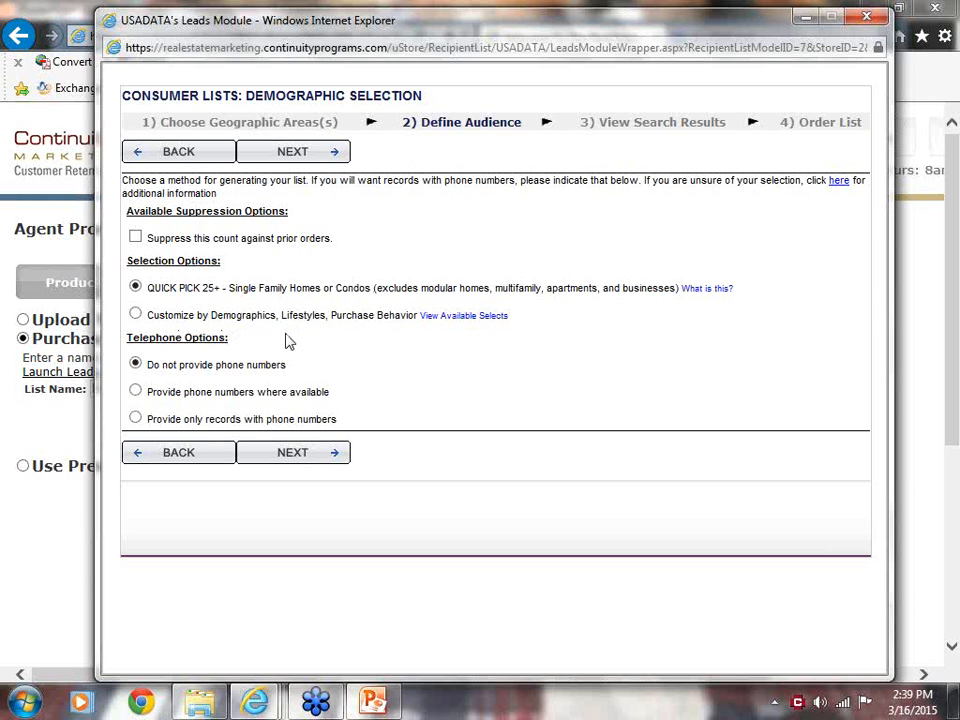
Review the available demographic criteria, set the telephone option to provide phone numbers where available, and continue to the search results.
left_click(461, 318)
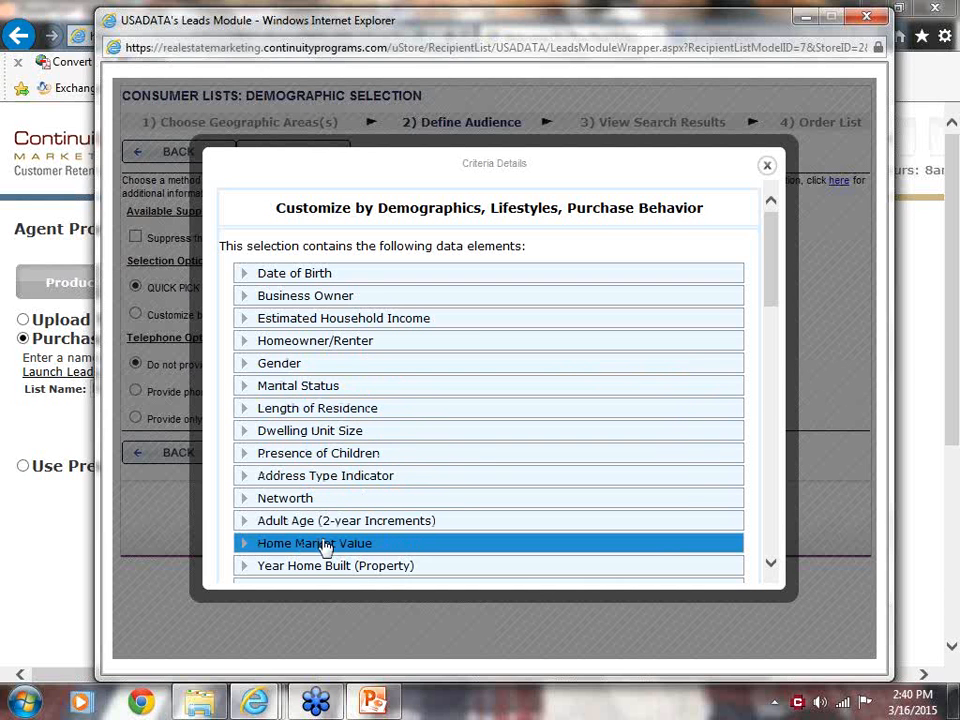
scroll(772, 285, "down", 2)
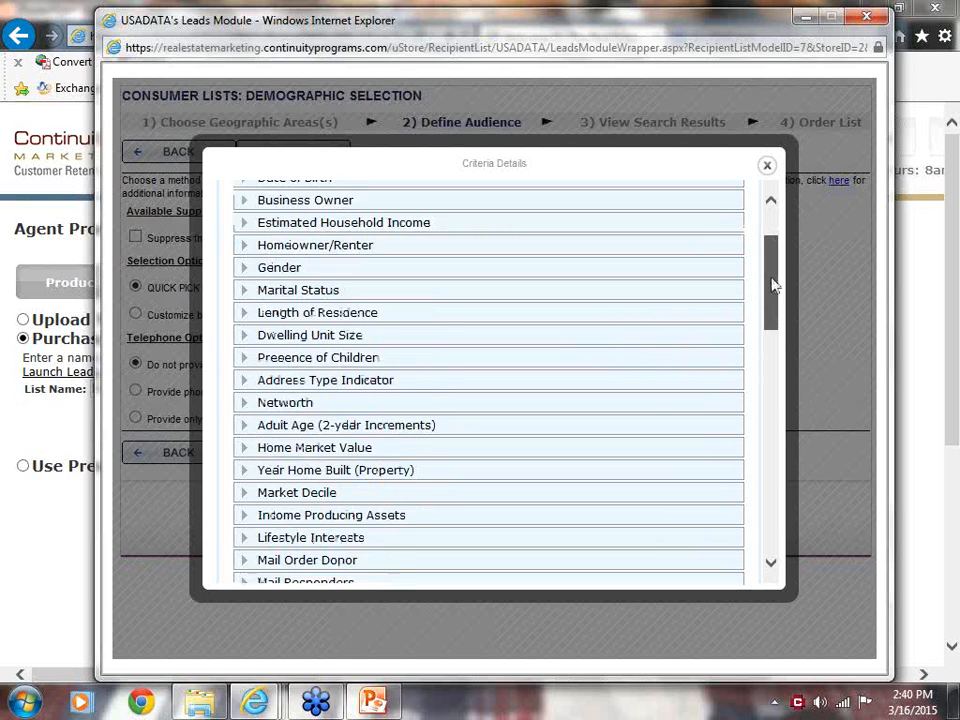
left_click_drag(772, 285, 771, 330)
left_click(767, 168)
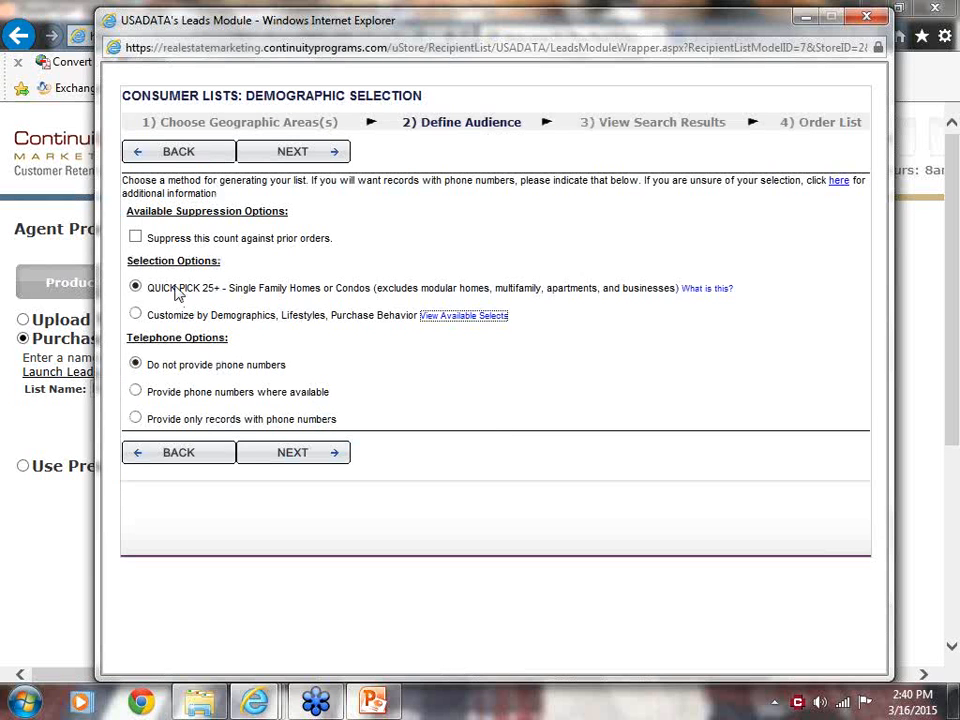
left_click(136, 392)
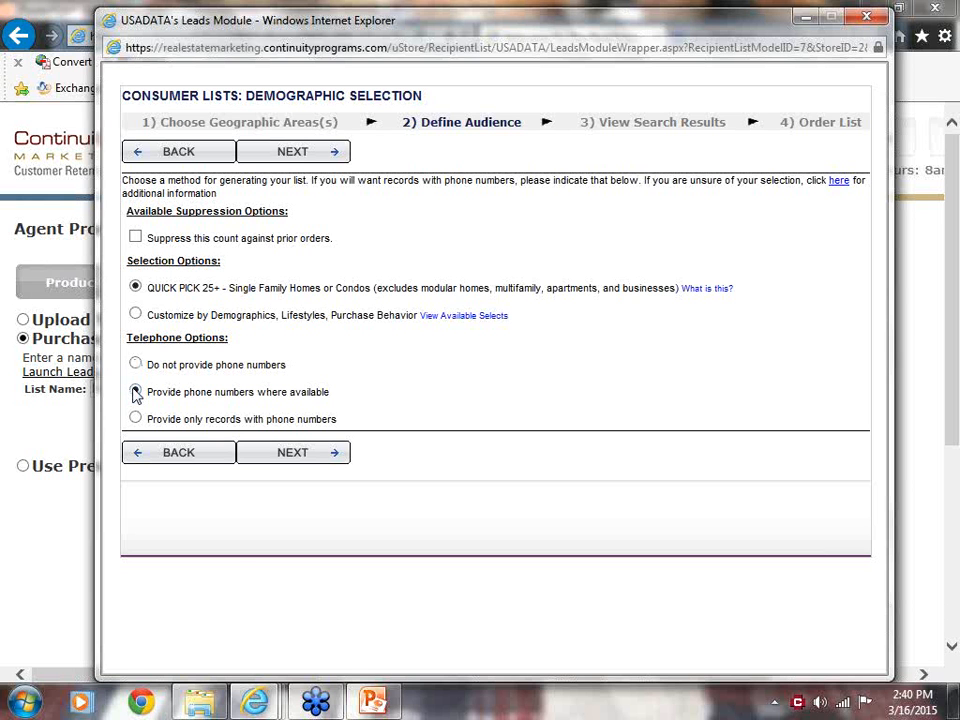
left_click(295, 459)
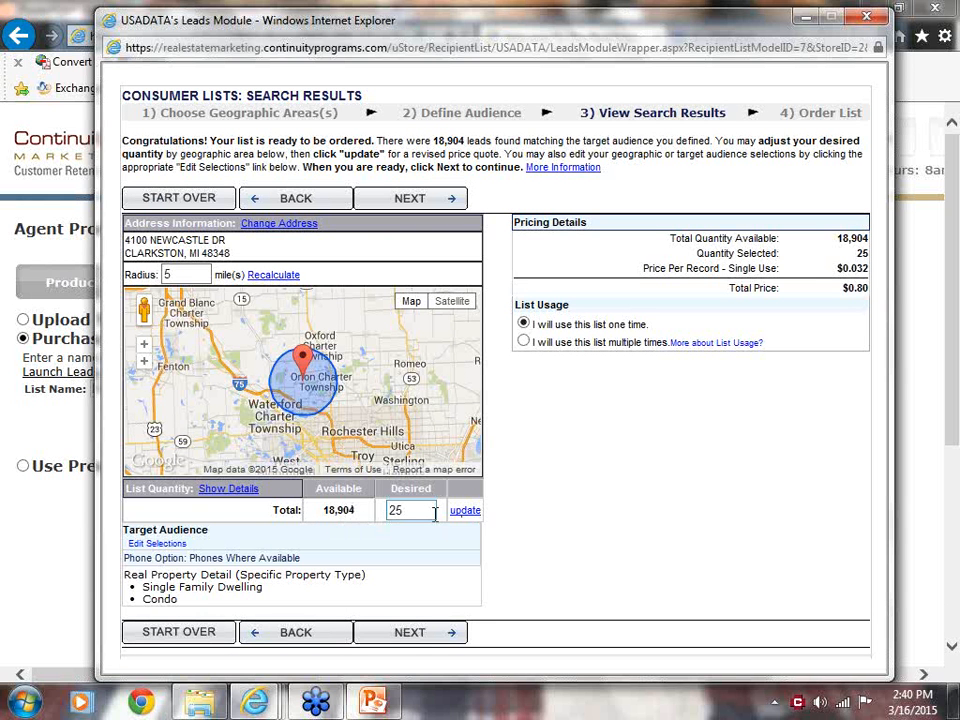
Update the desired list quantity to 200, set the list usage to multiple times, and proceed with the list order.
left_click_drag(414, 510, 362, 519)
type("200")
left_click(458, 510)
left_click(524, 342)
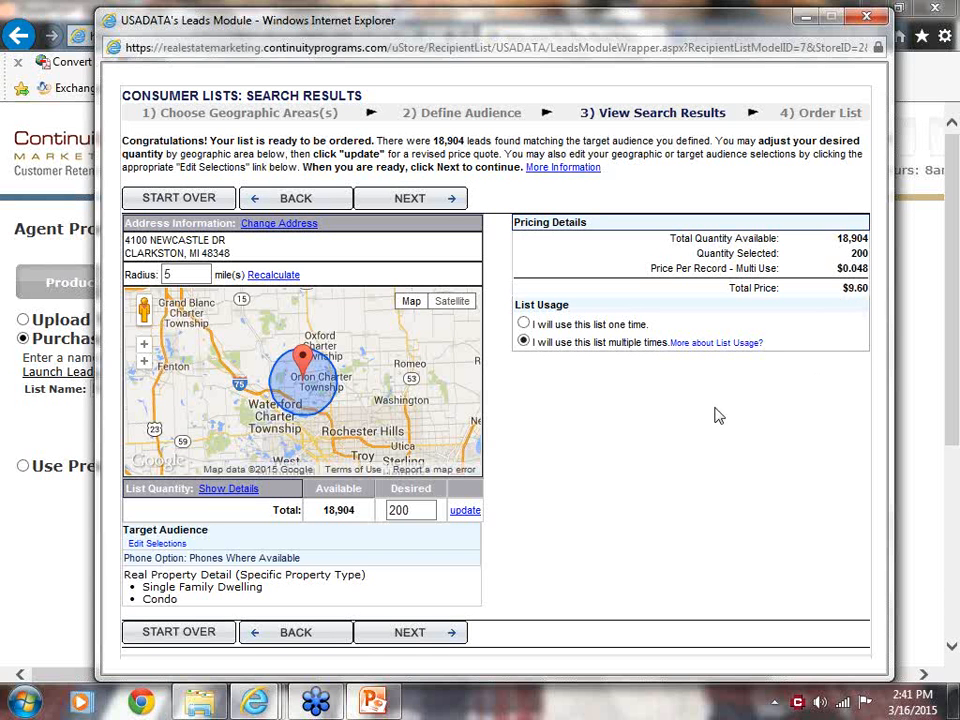
left_click(414, 636)
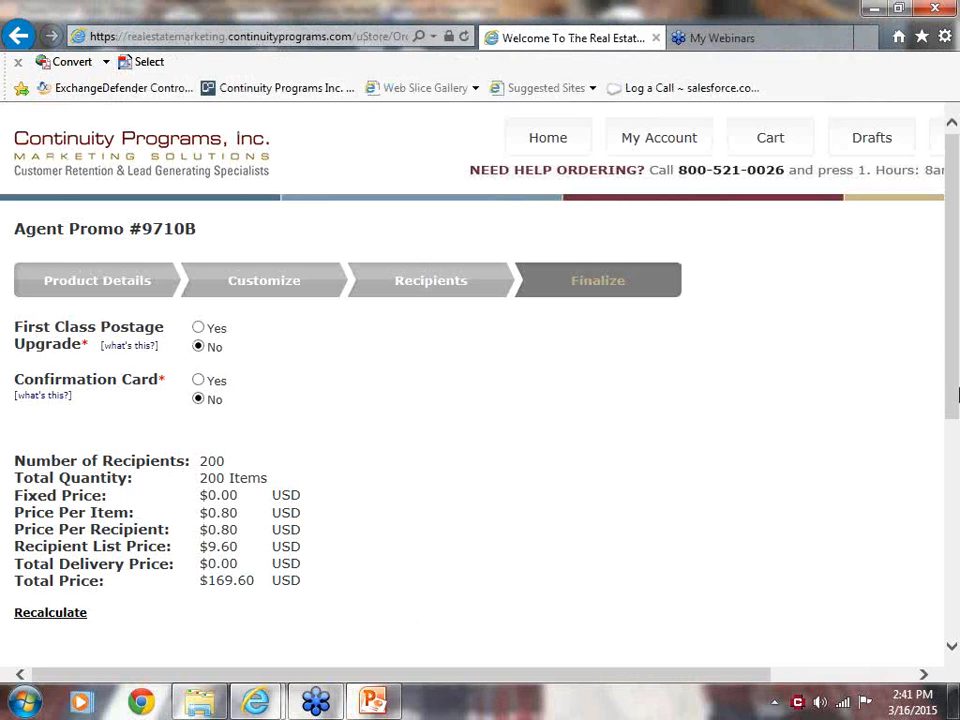
Open the print proof of the Agent Promo #9710B postcard, review both pages, and close it.
left_click_drag(953, 389, 955, 458)
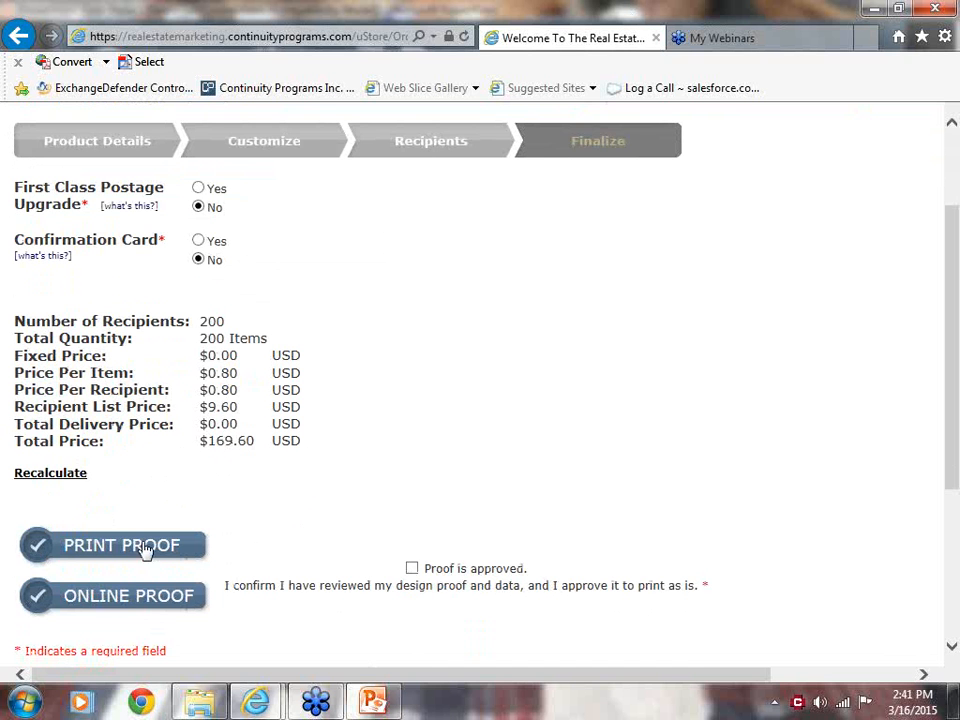
left_click(90, 546)
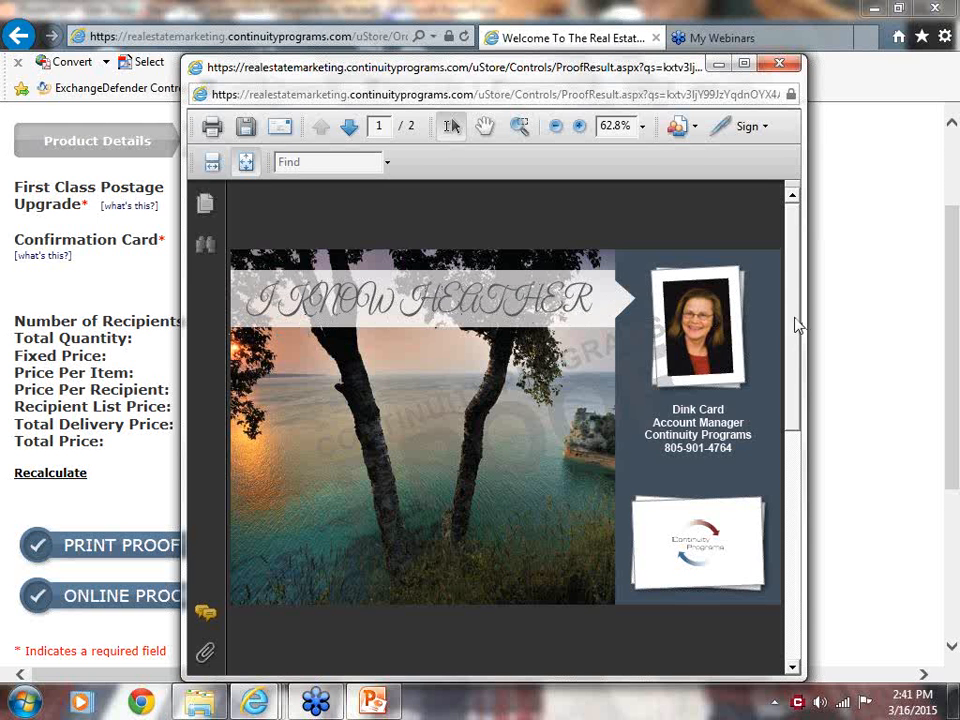
left_click_drag(798, 326, 792, 578)
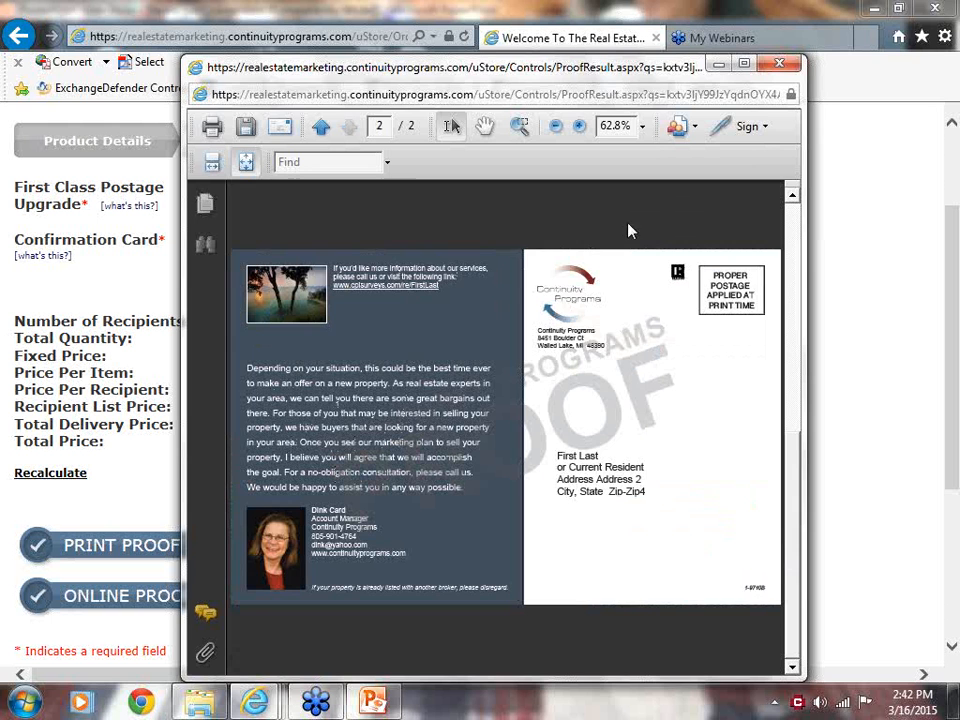
left_click(781, 66)
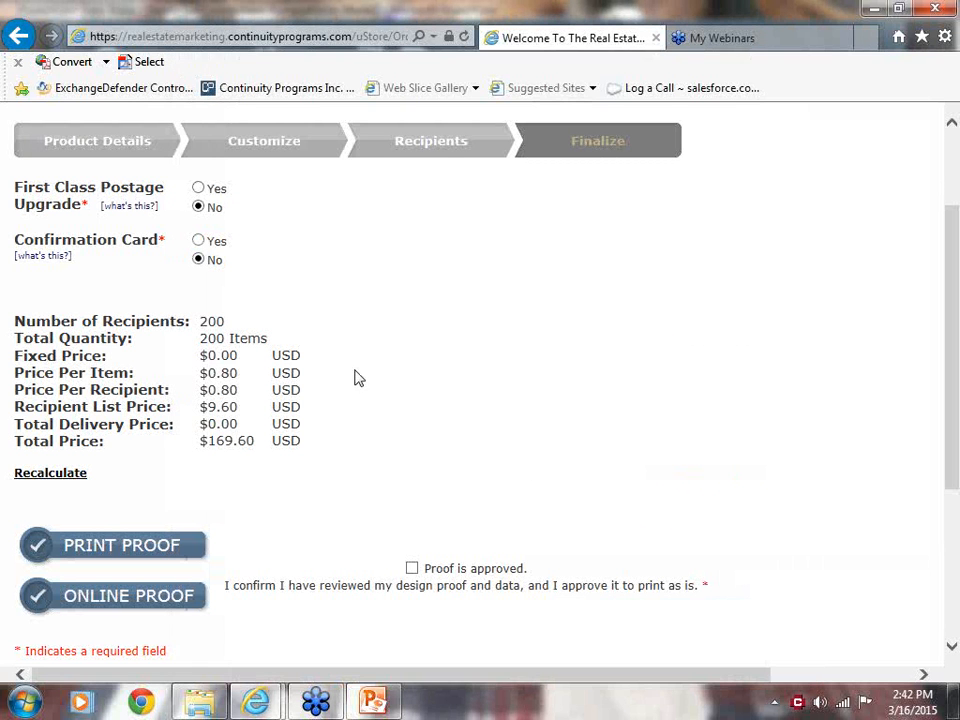
Open the online proof, review the Real Estate Response Form landing page, and close it.
left_click(104, 598)
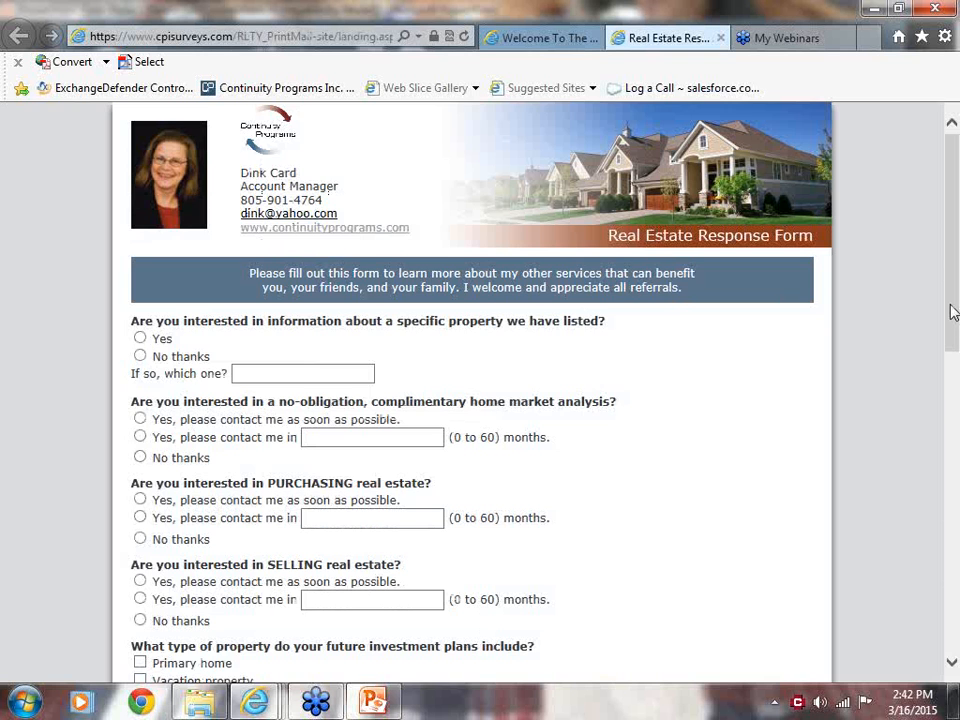
left_click_drag(951, 313, 949, 220)
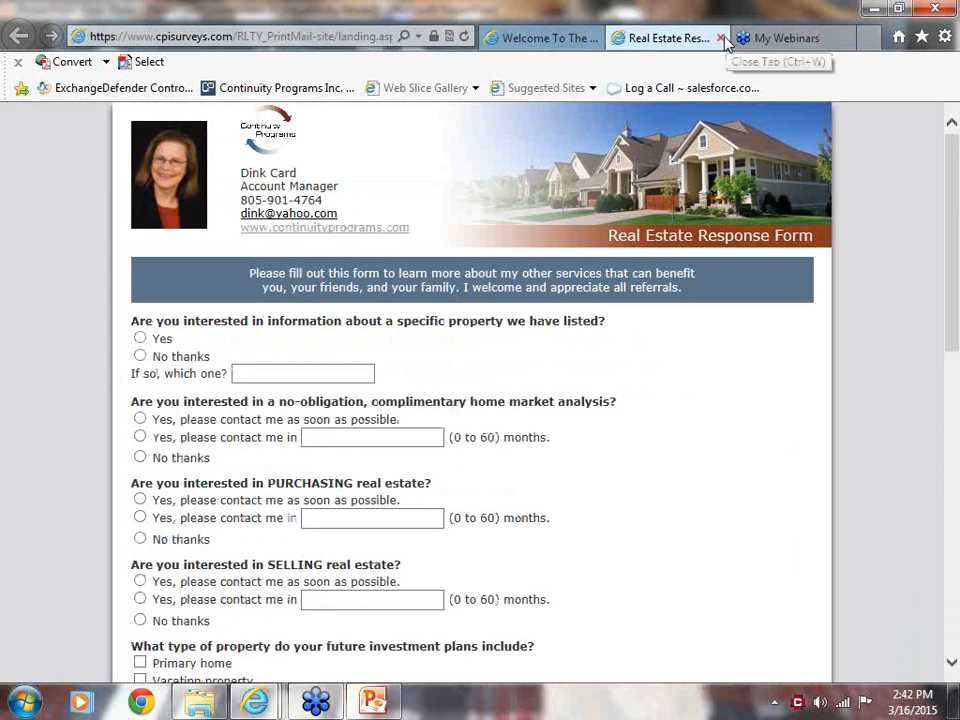
left_click(721, 38)
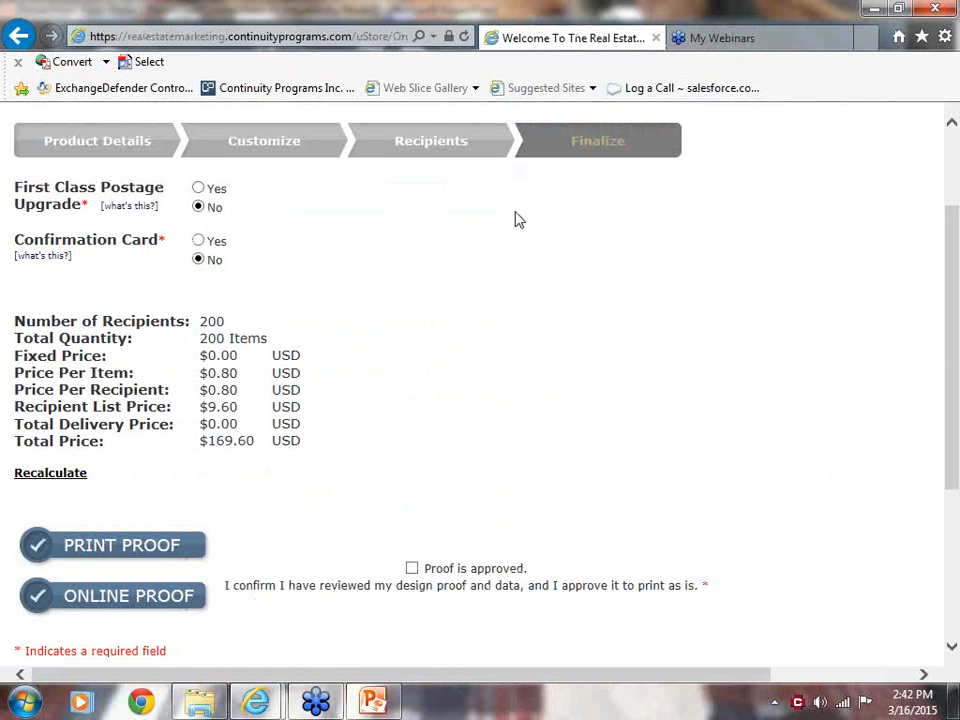
Approve the proof to print as is and add the Agent Promo #9710B order to the shopping cart.
left_click(413, 568)
scroll(683, 440, "down", 3)
left_click(838, 415)
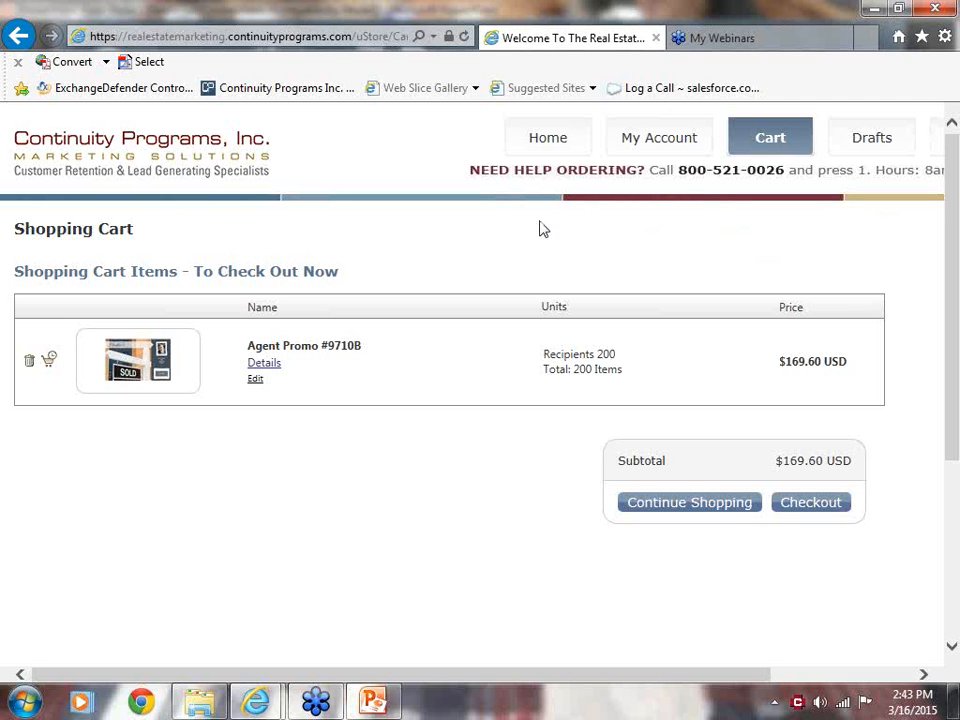
Switch to the PowerPoint slide show to view the Connections Program slide, and return to the store in Internet Explorer.
left_click(372, 703)
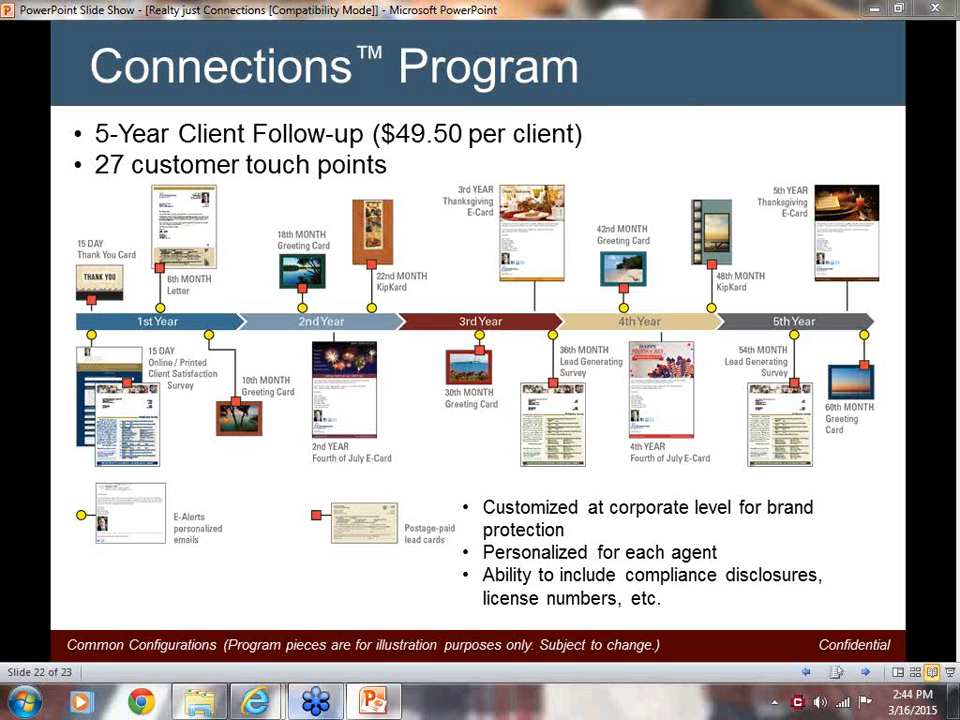
mouse_move(262, 708)
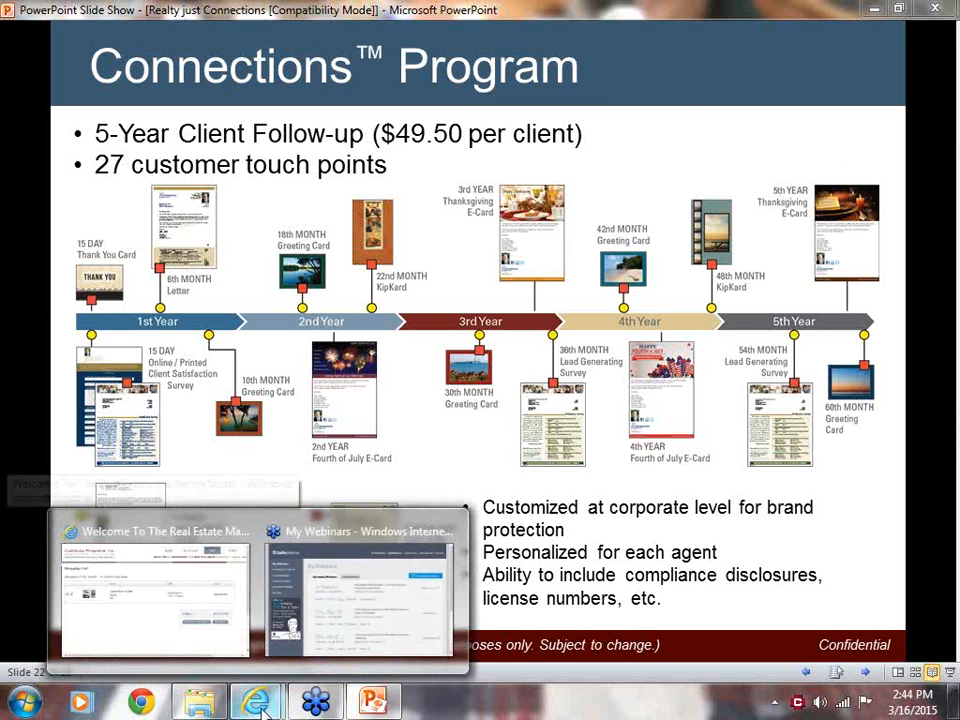
left_click(124, 638)
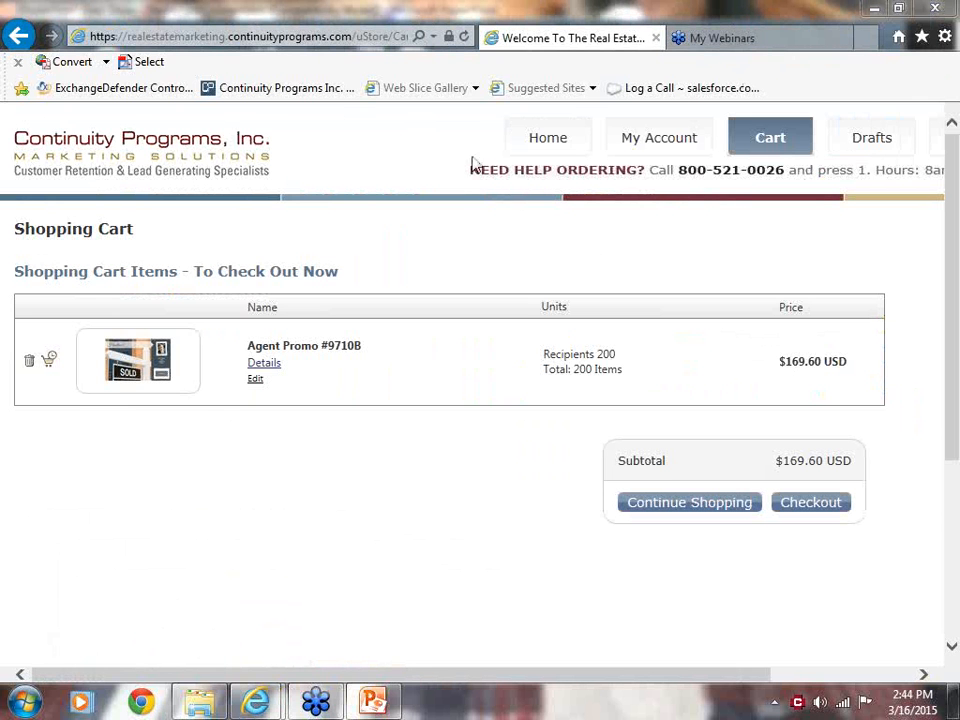
Browse the Client Follow-up Programs category from the store's home page and view the enlarged 3-Year ReConnect (Single Client Enrollment) timeline.
left_click(533, 142)
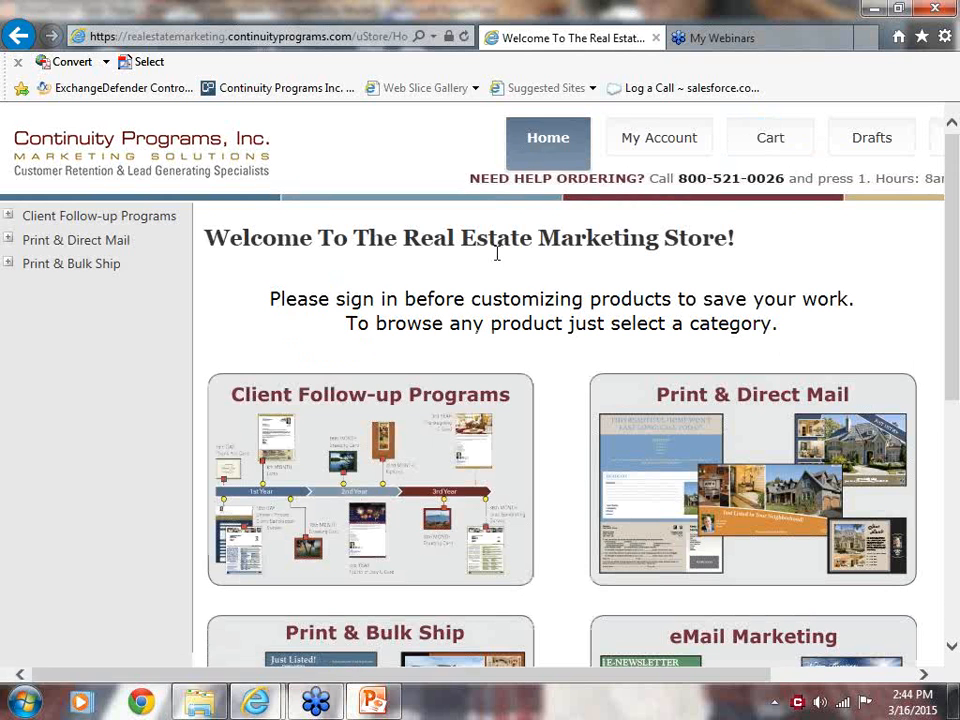
left_click(306, 487)
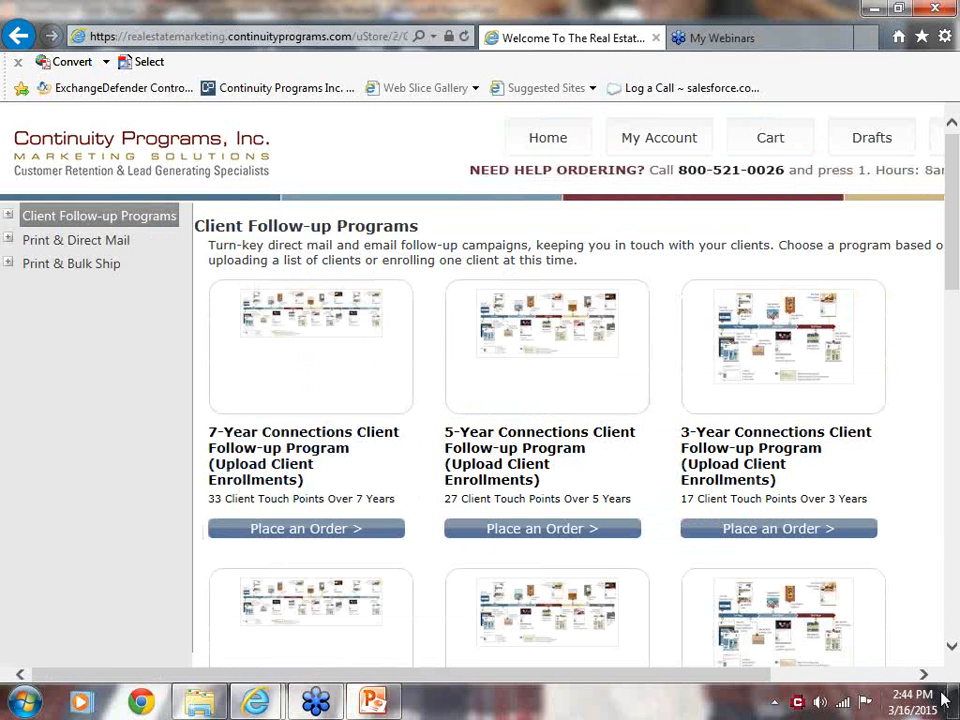
scroll(955, 651, "down", 12)
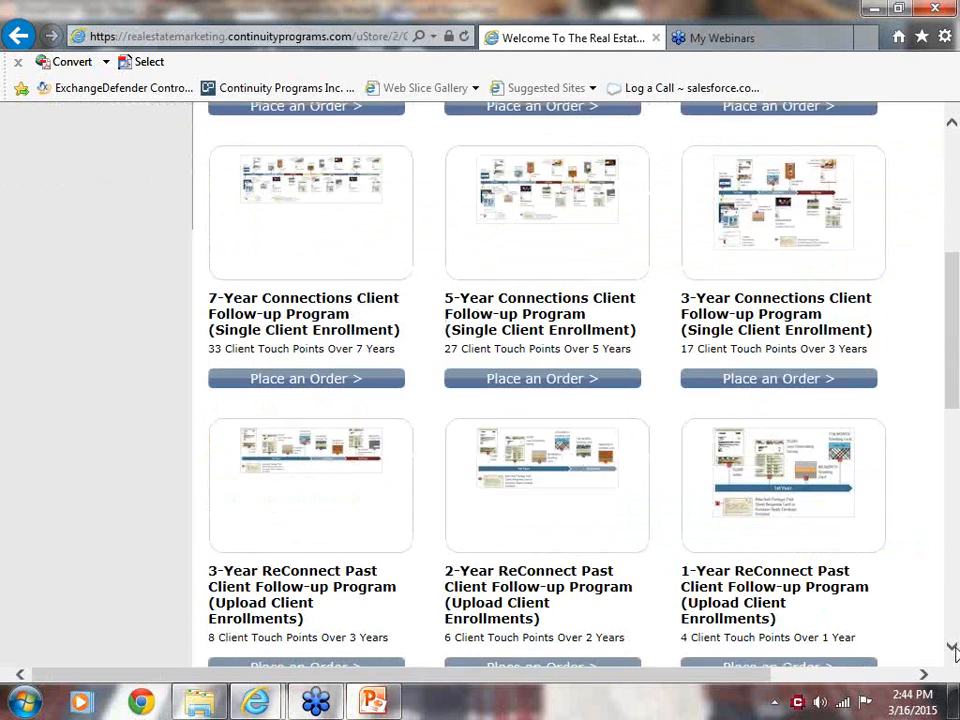
scroll(953, 650, "down", 1)
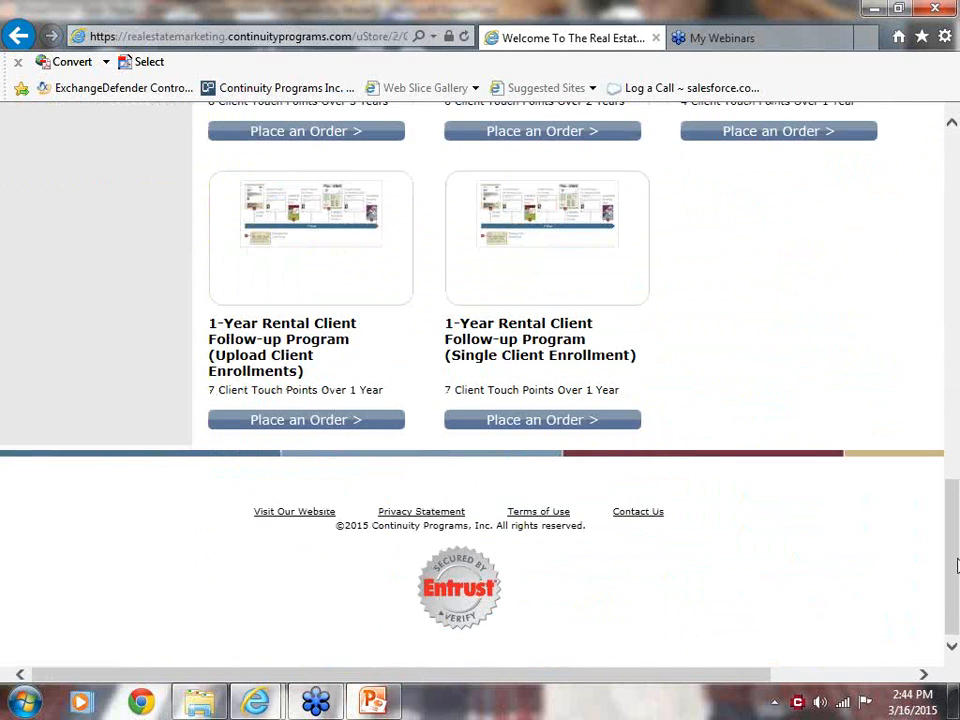
left_click_drag(955, 565, 955, 462)
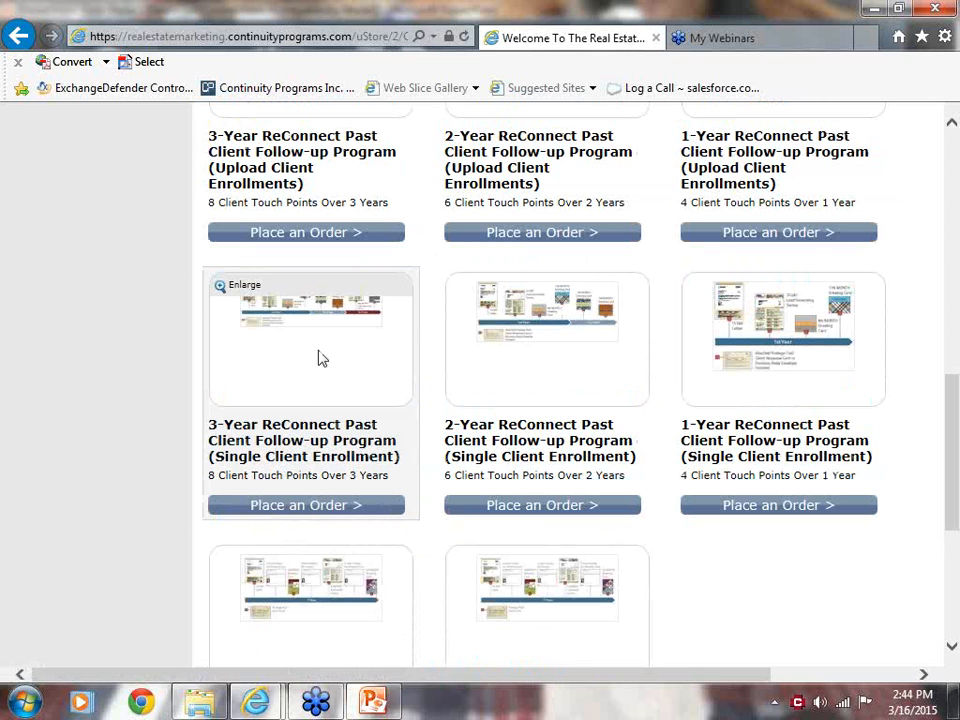
left_click(248, 285)
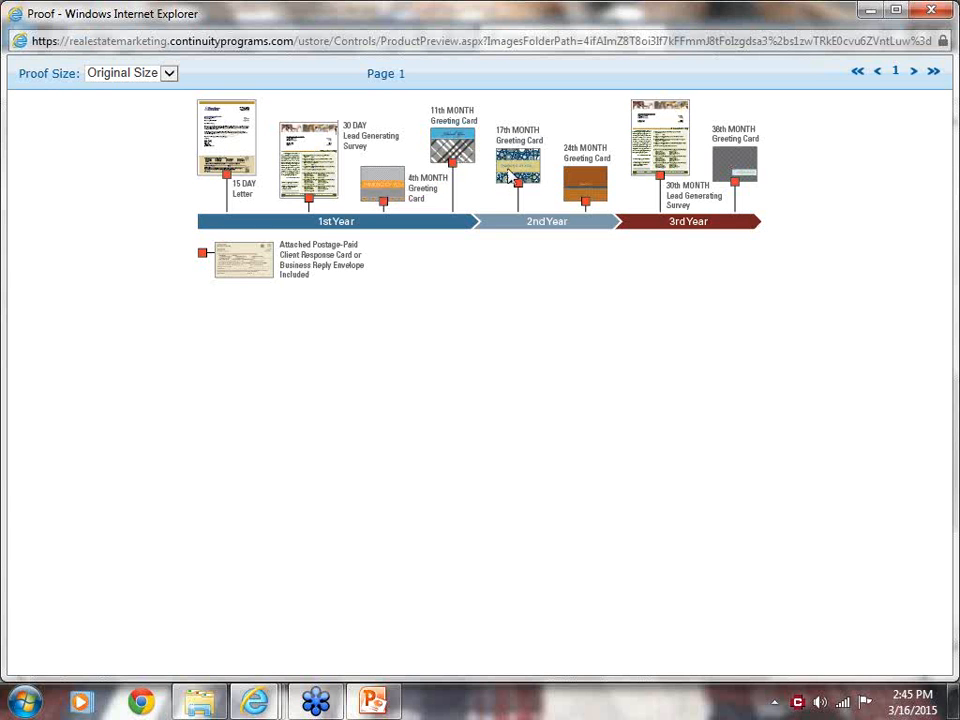
left_click(940, 12)
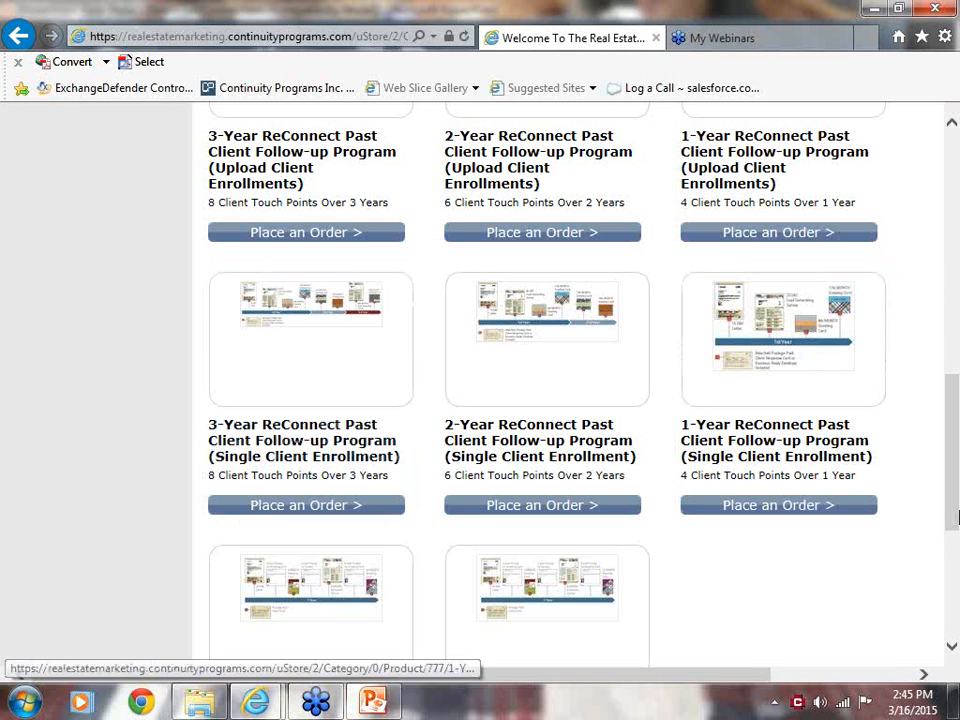
Compare the Connections and ReConnect programs offered as client list uploads and as single client enrollments.
left_click_drag(955, 486, 949, 293)
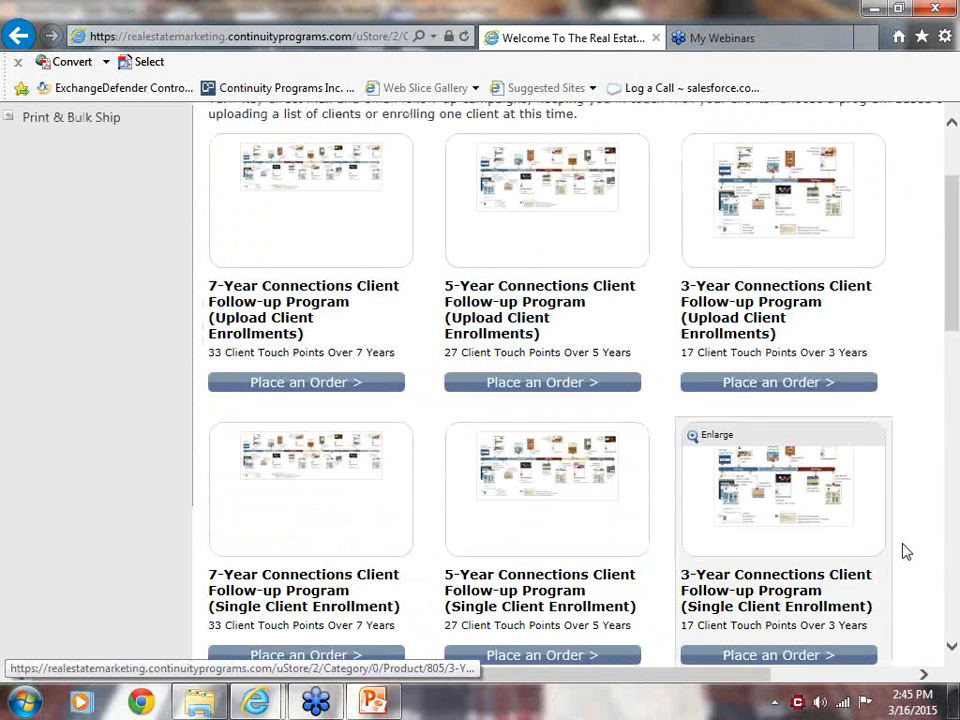
left_click(952, 647)
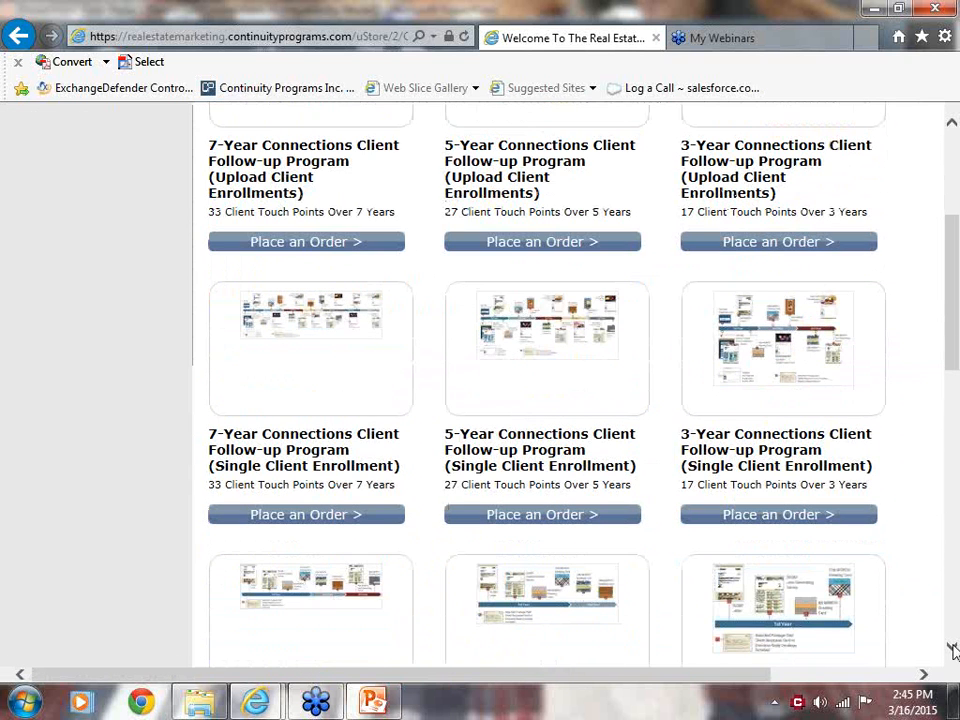
left_click_drag(955, 341, 957, 365)
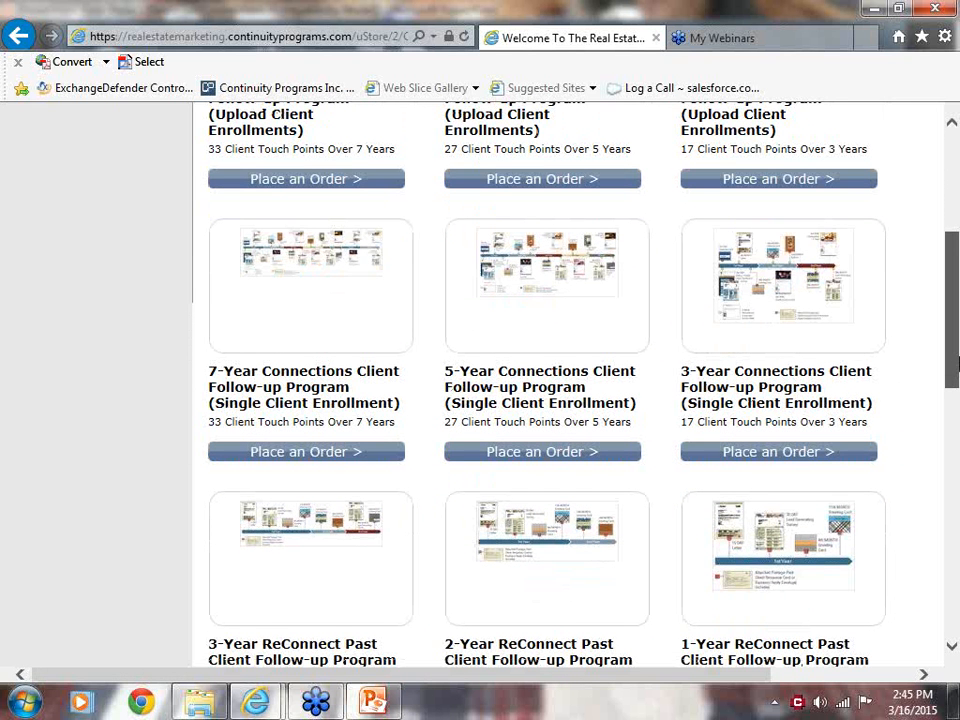
left_click_drag(956, 365, 956, 363)
scroll(956, 350, "up", 3)
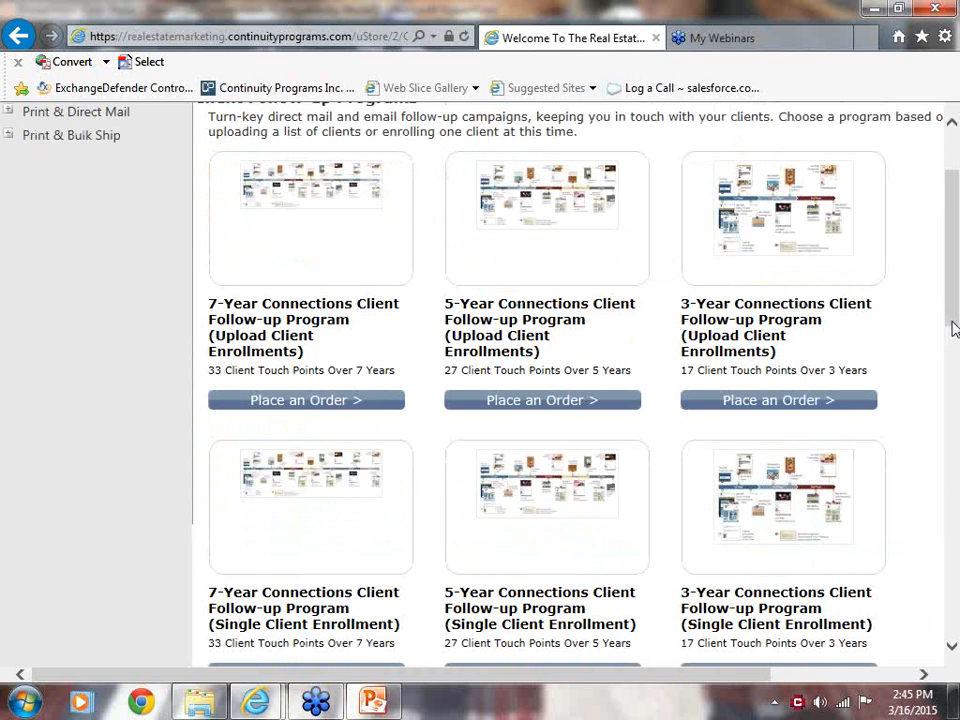
left_click_drag(956, 332, 953, 349)
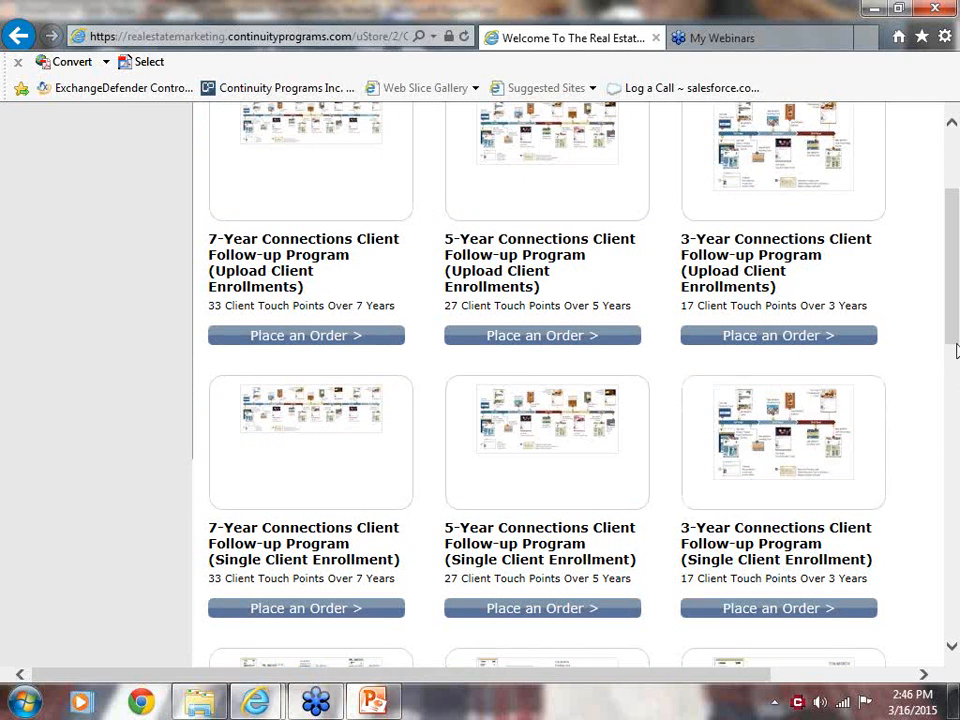
left_click_drag(950, 333, 953, 260)
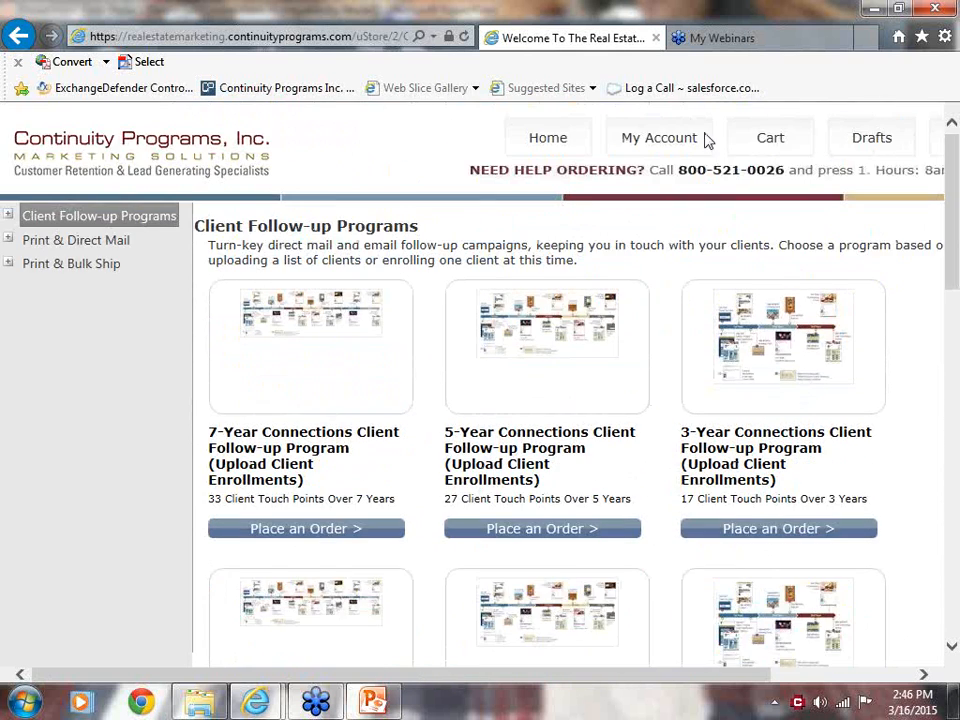
Look through the Print & Direct Mail and Print & Bulk Ship categories and review the details and pricing of Listing Flyer #9713E.
left_click(31, 247)
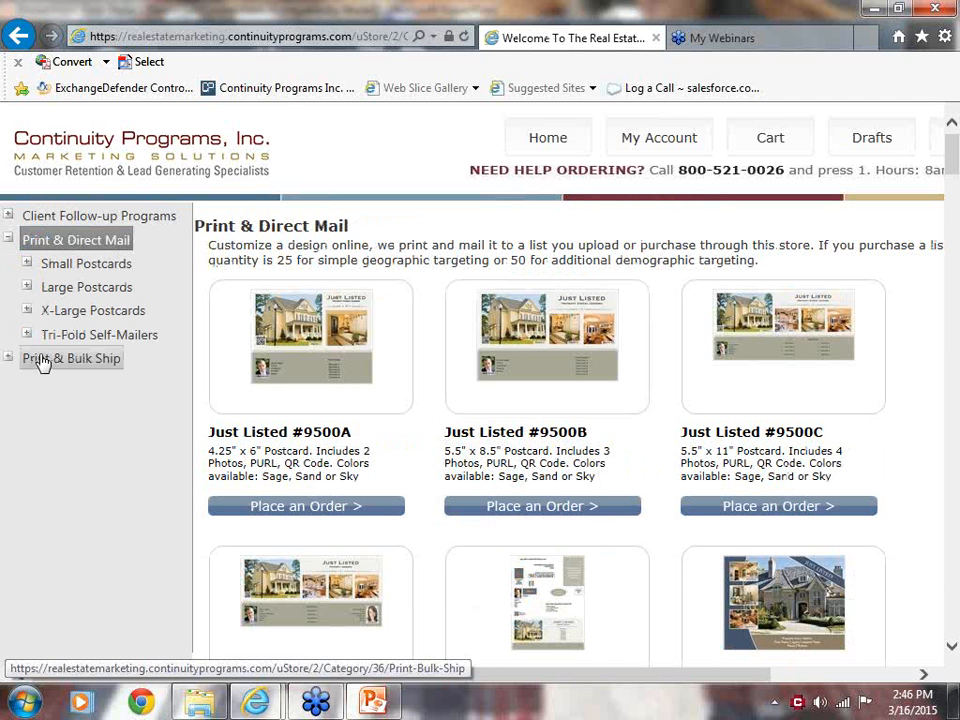
left_click(38, 360)
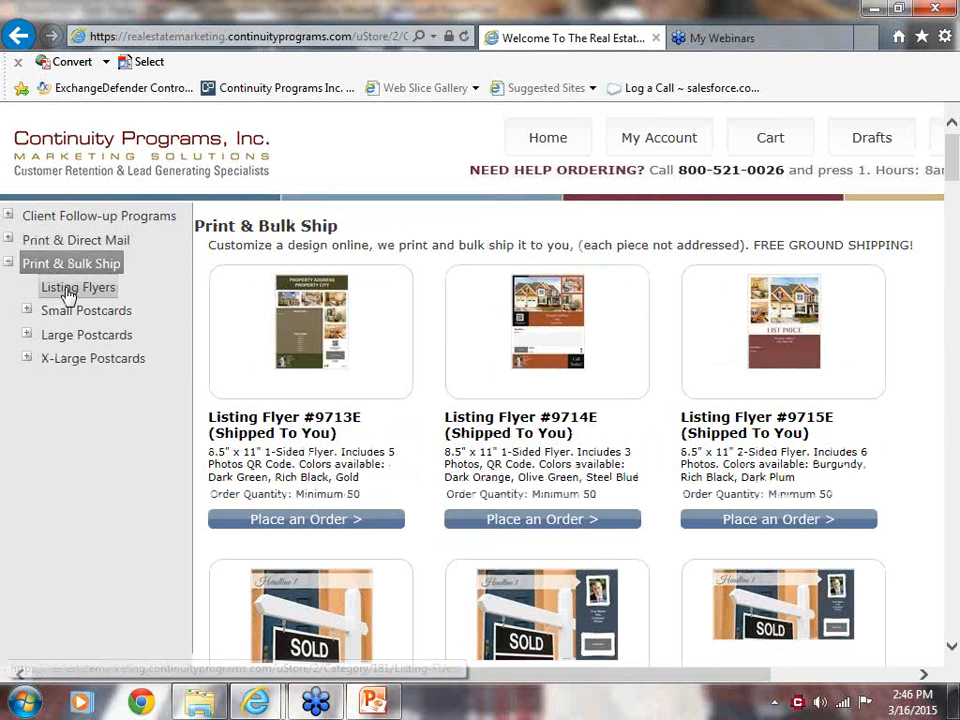
left_click(313, 358)
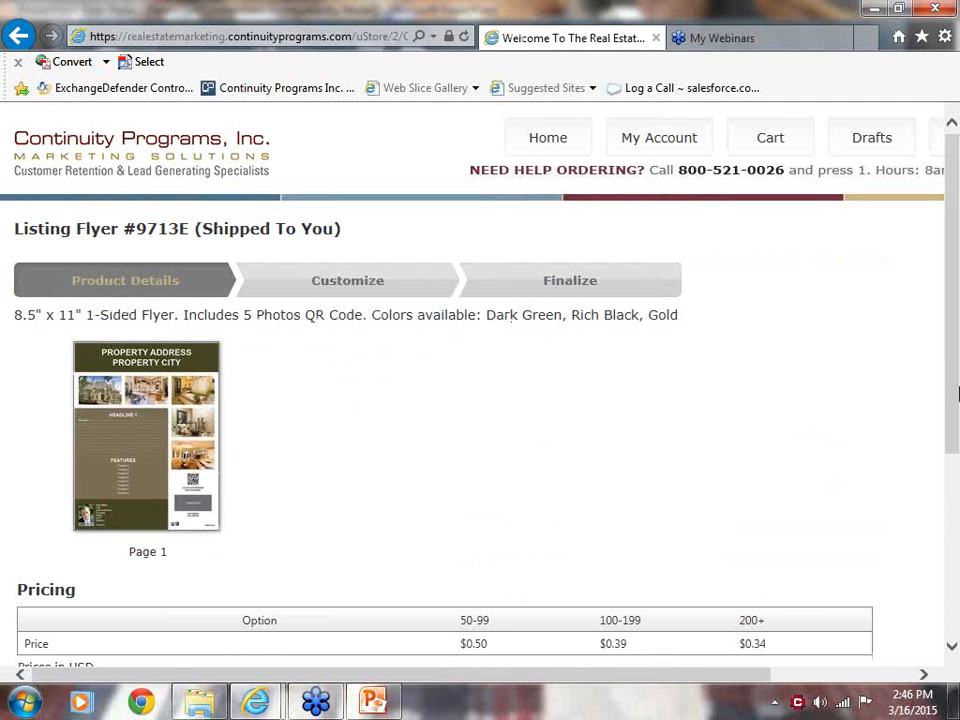
mouse_move(953, 403)
left_mouse_down()
mouse_move(956, 546)
mouse_move(956, 388)
left_mouse_up()
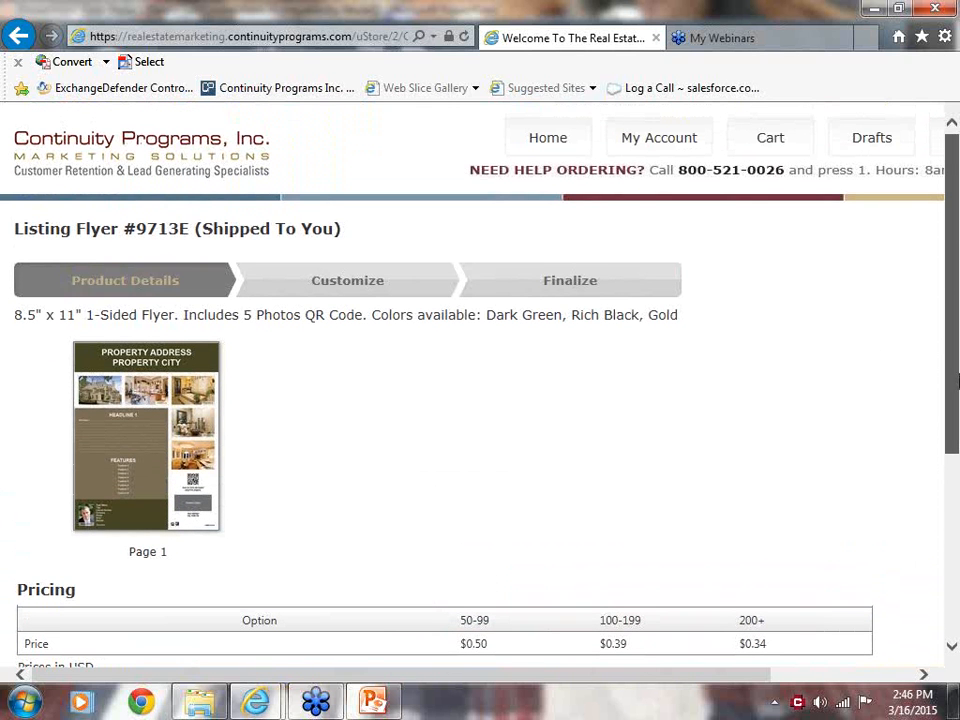
left_click_drag(956, 380, 952, 512)
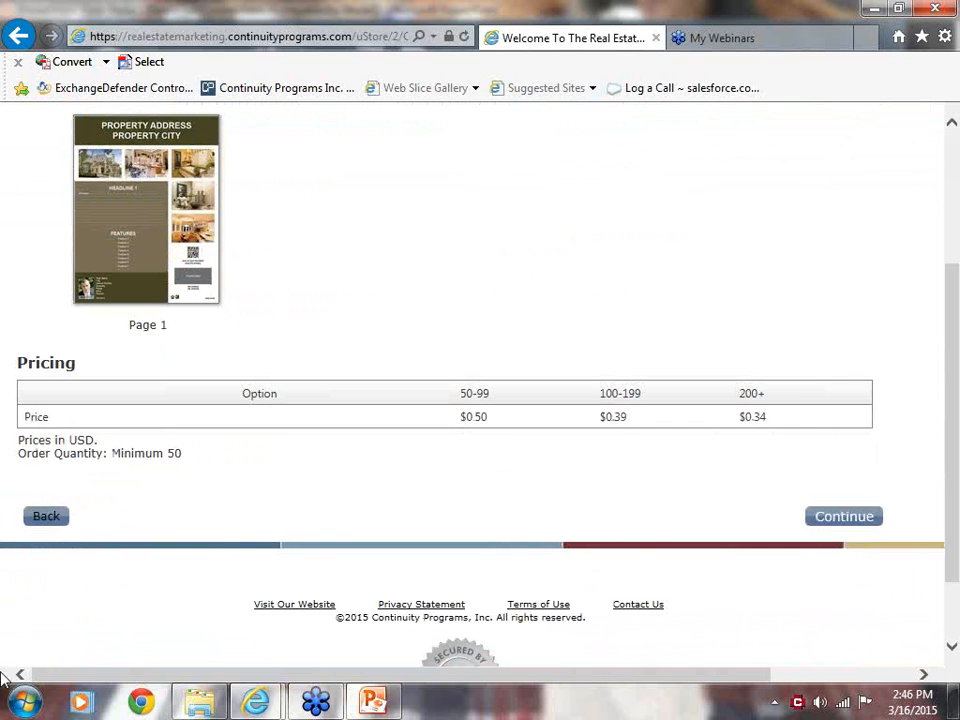
left_click(48, 518)
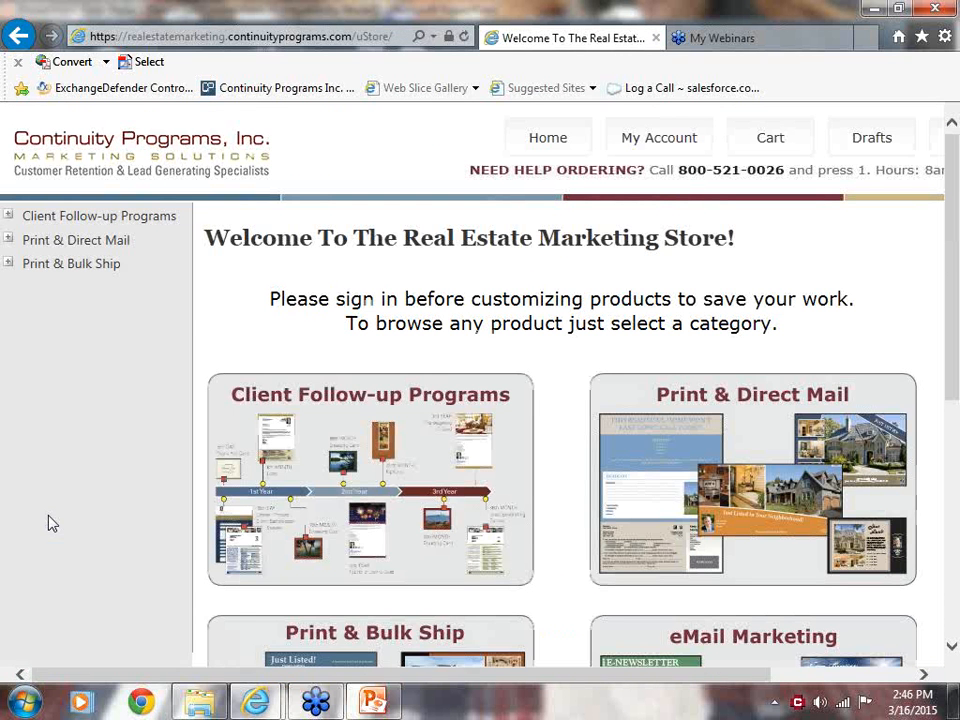
Browse the Just Listed, Home For Sale, Just Sold and Open House designs in the Print & Direct Mail category.
left_click(762, 440)
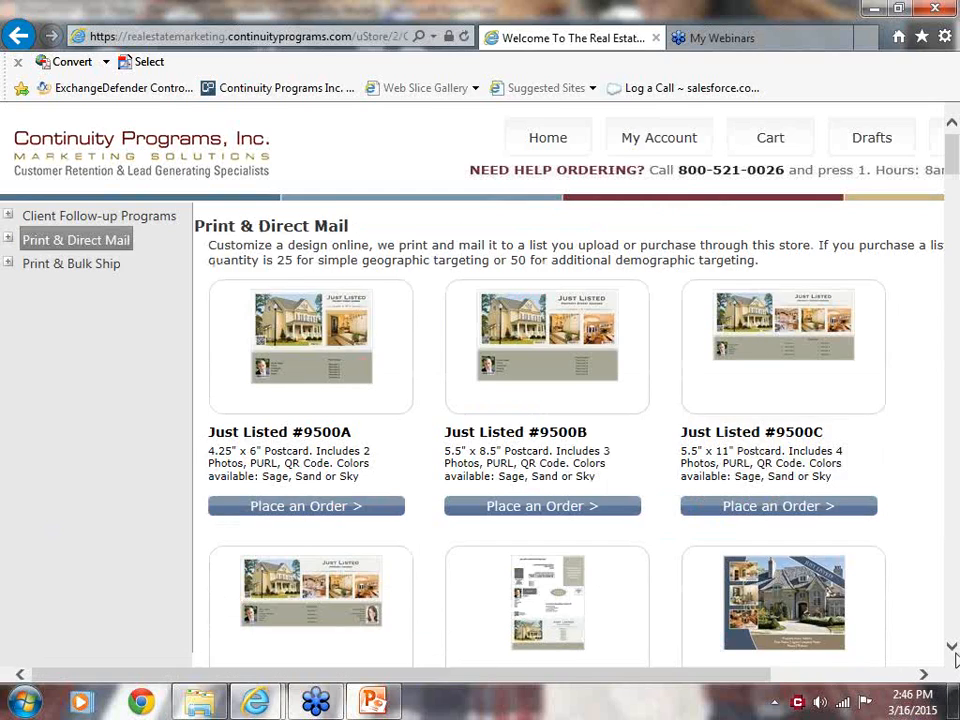
scroll(954, 650, "down", 5)
scroll(953, 655, "down", 10)
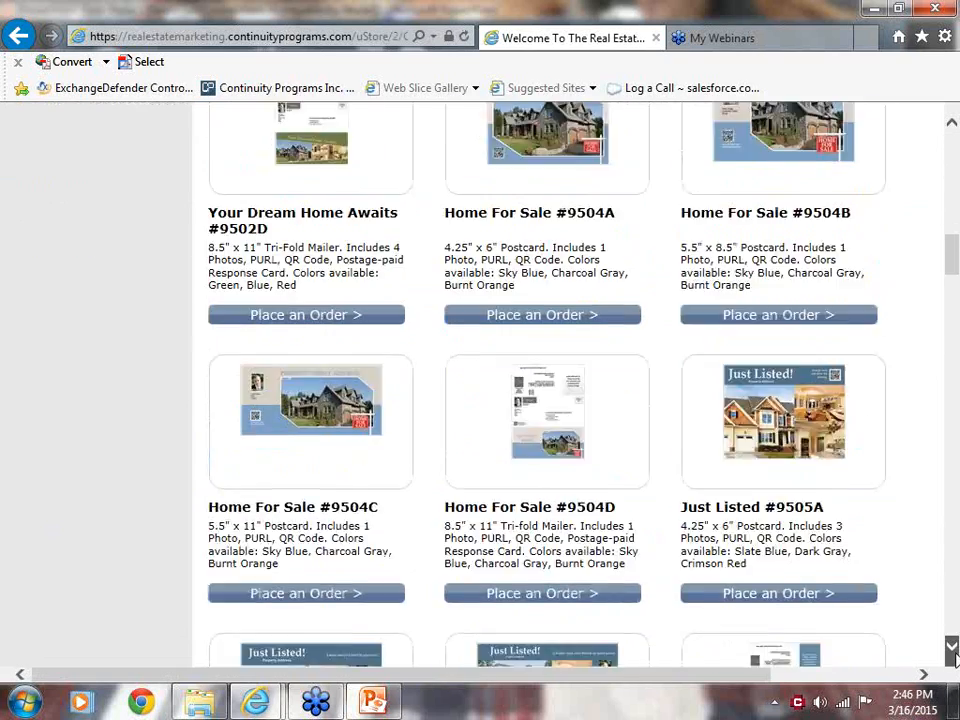
scroll(954, 655, "down", 10)
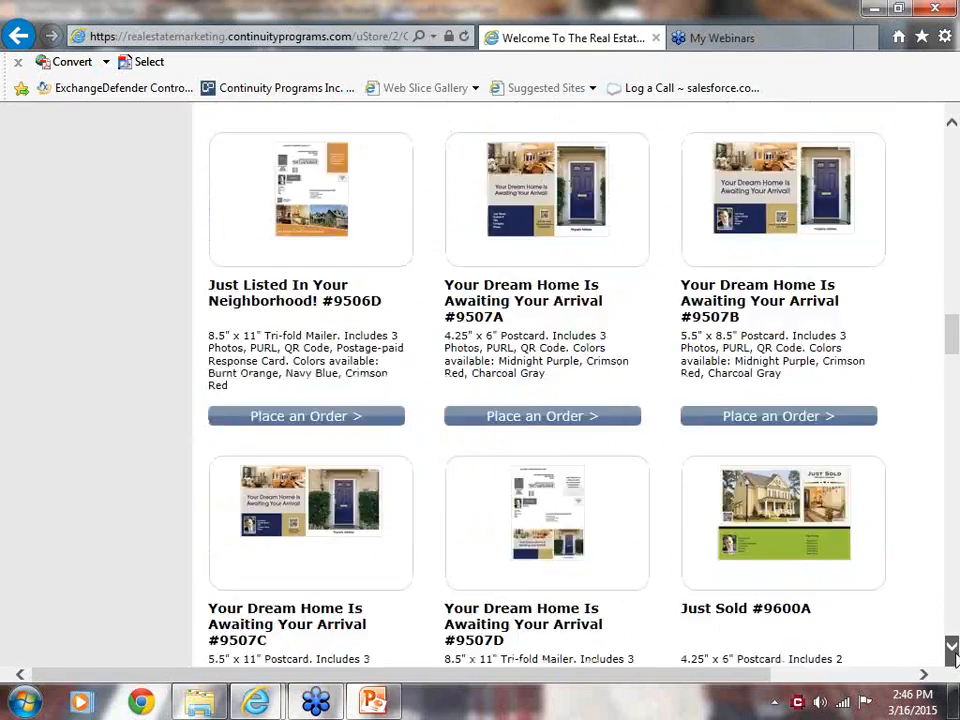
scroll(954, 656, "down", 10)
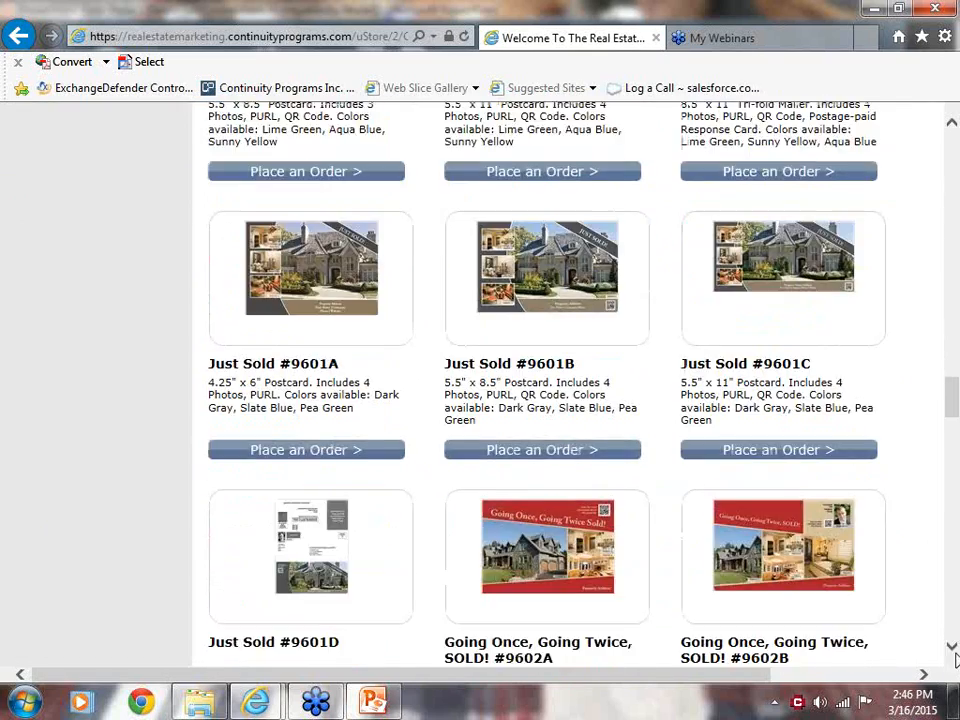
scroll(954, 656, "down", 10)
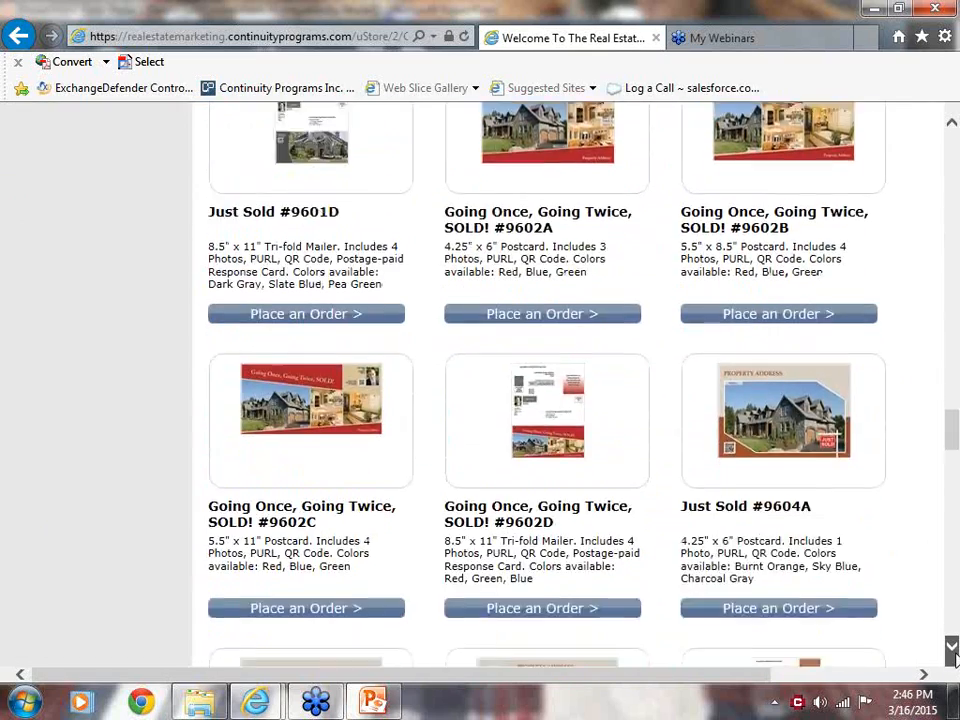
scroll(954, 656, "down", 10)
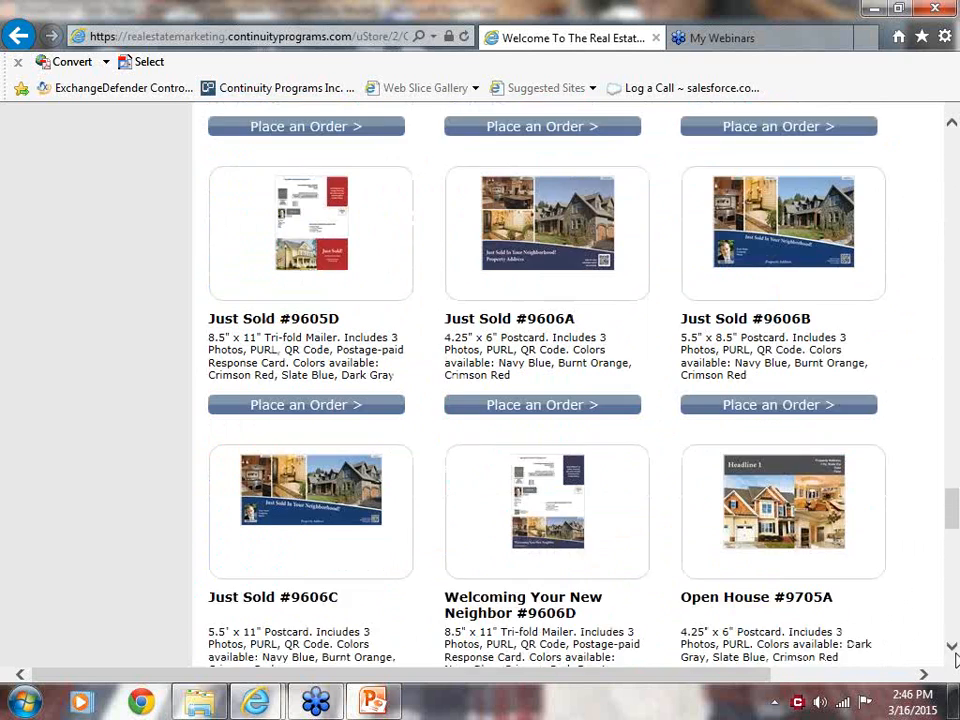
scroll(954, 656, "down", 1)
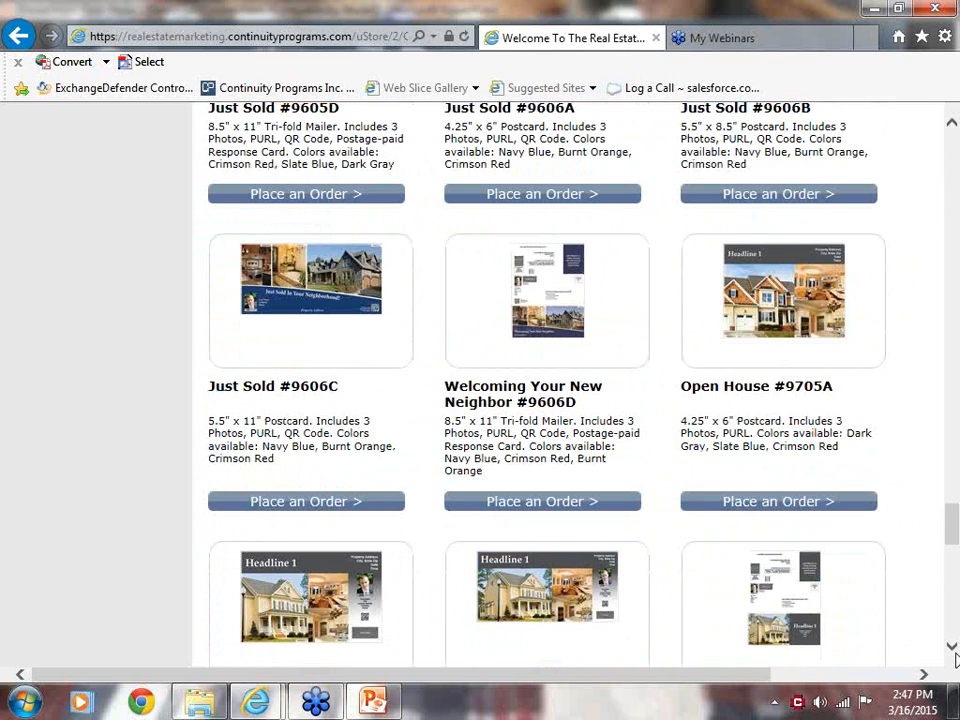
View both pages and the pricing of the Open House #9705A postcard, and return to the store's home page.
left_click(778, 342)
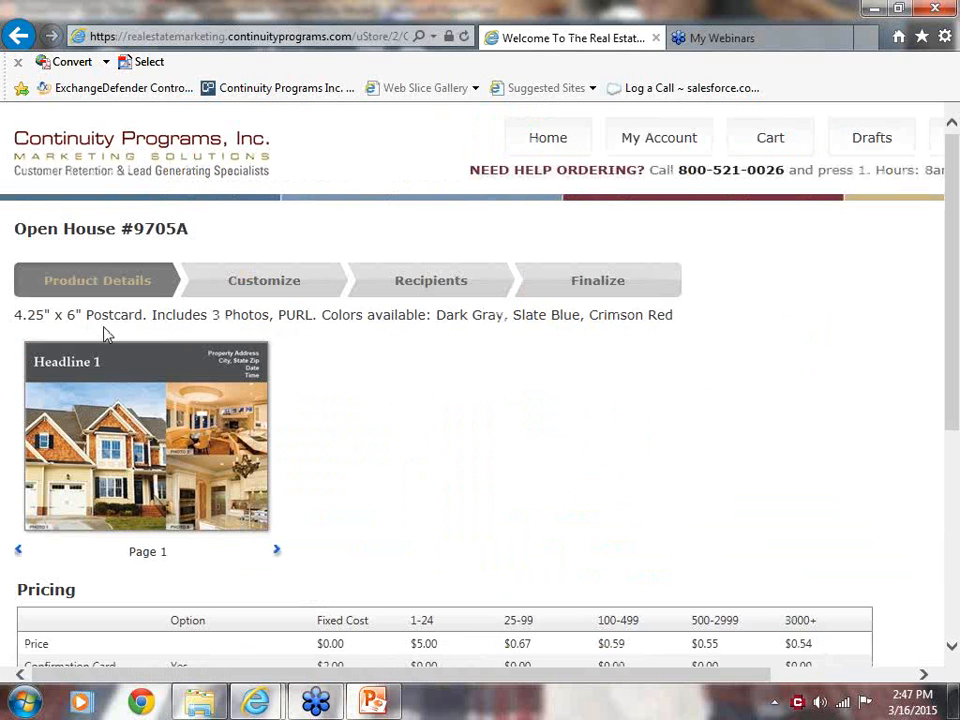
left_click(277, 553)
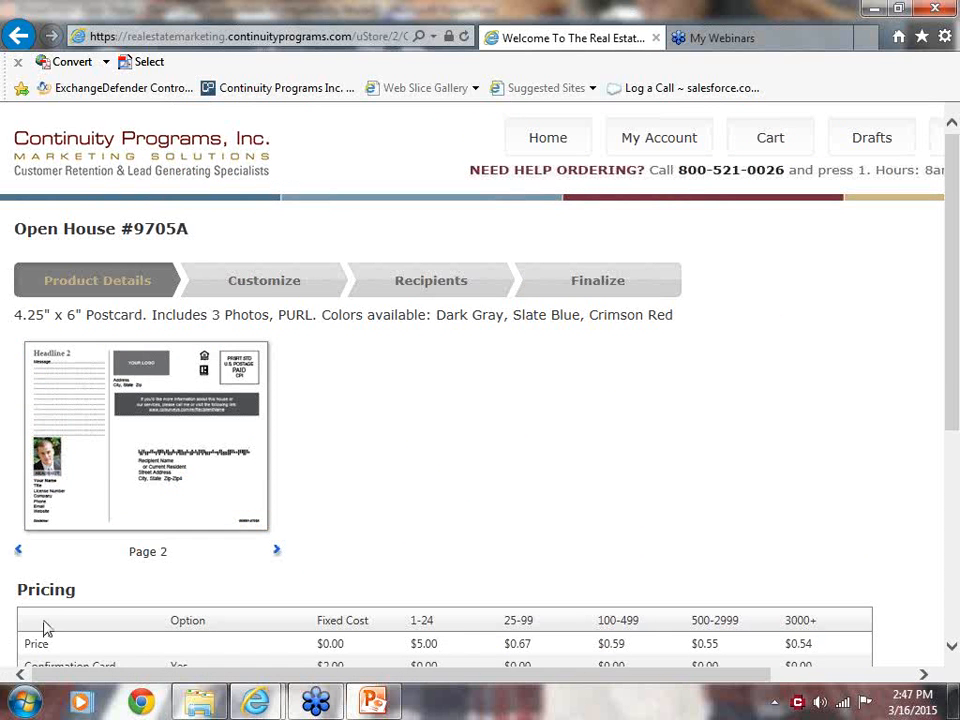
left_click(18, 550)
left_click_drag(955, 376, 953, 491)
left_click(56, 594)
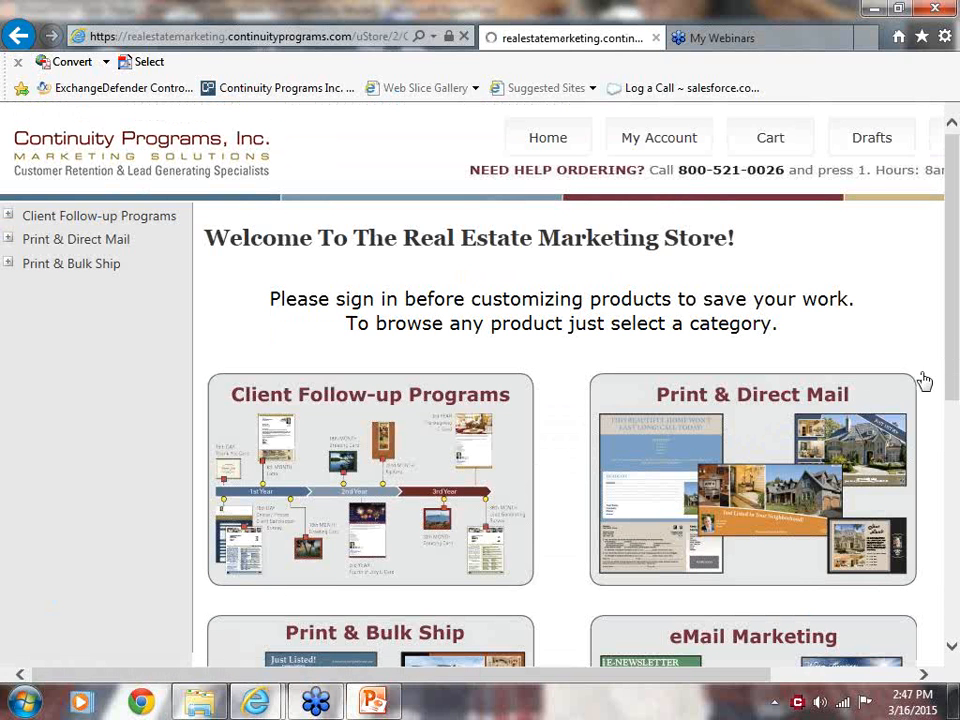
Review the details and pricing of the Just Listed #9500C postcard from Print & Direct Mail, and go back to the home page.
left_click(722, 447)
left_click(698, 442)
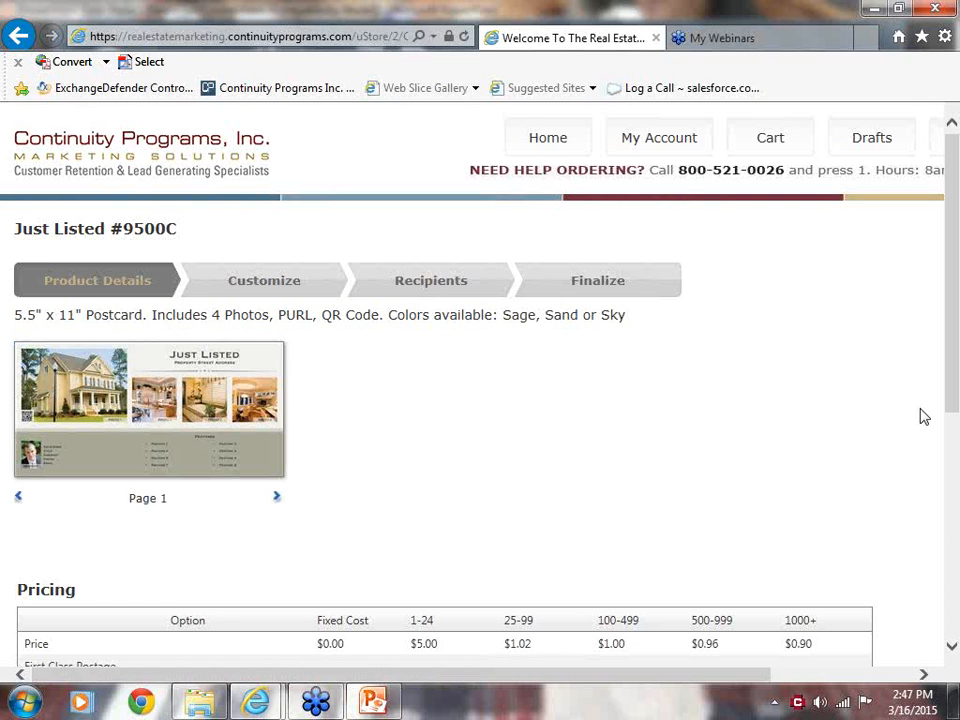
left_click_drag(945, 390, 945, 615)
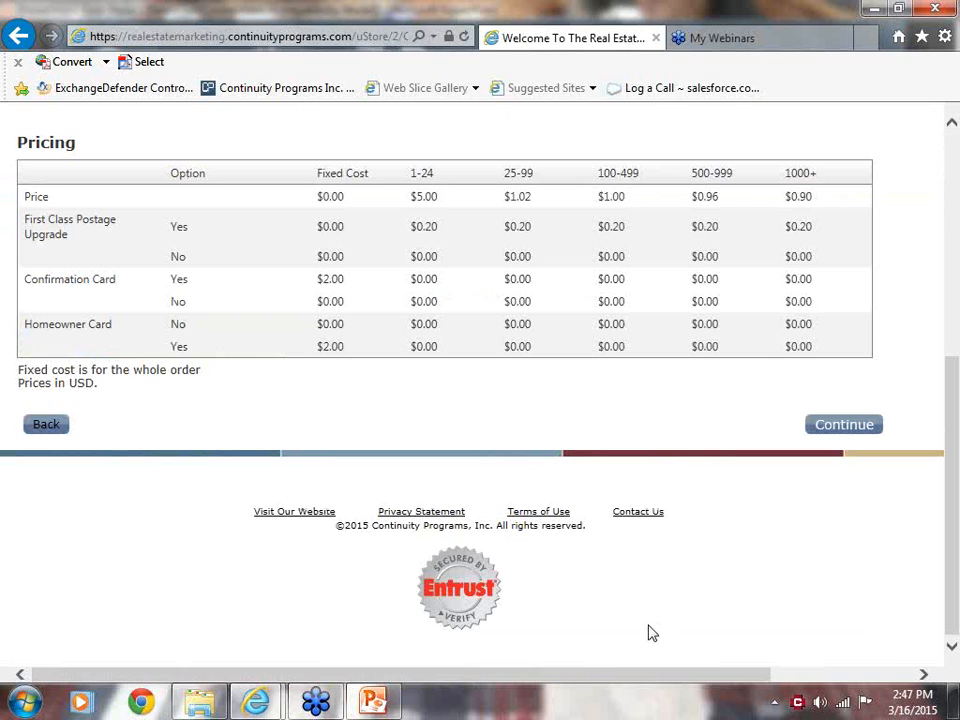
left_click(36, 428)
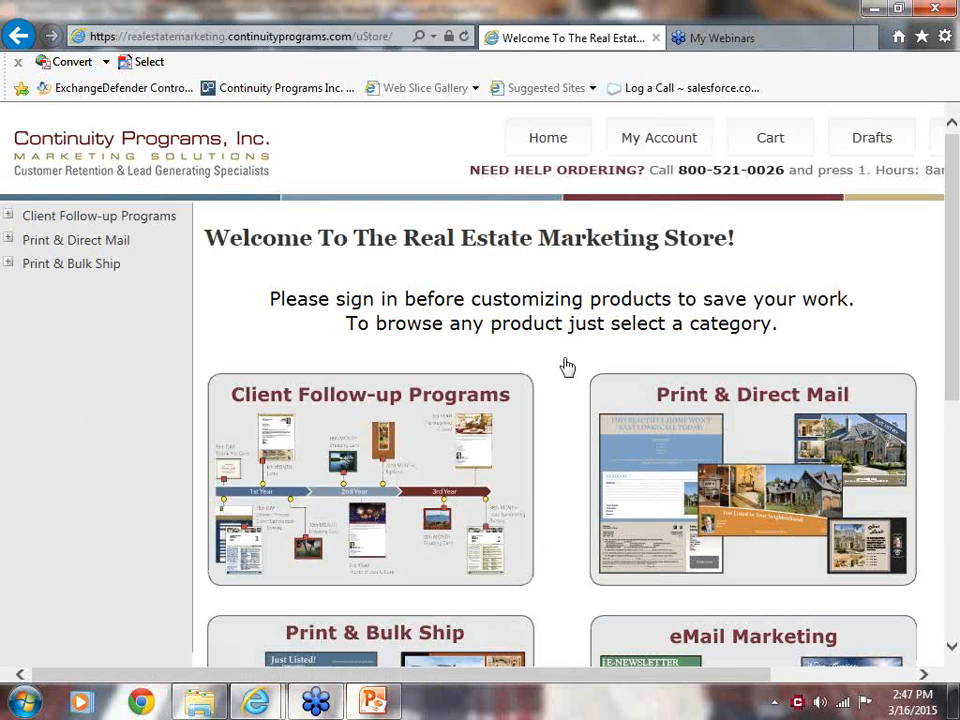
Look over the home page categories and browse Print & Direct Mail down to the Spring Forward and Spring Ahead postcards.
left_click_drag(953, 350, 952, 610)
scroll(955, 570, "up", 3)
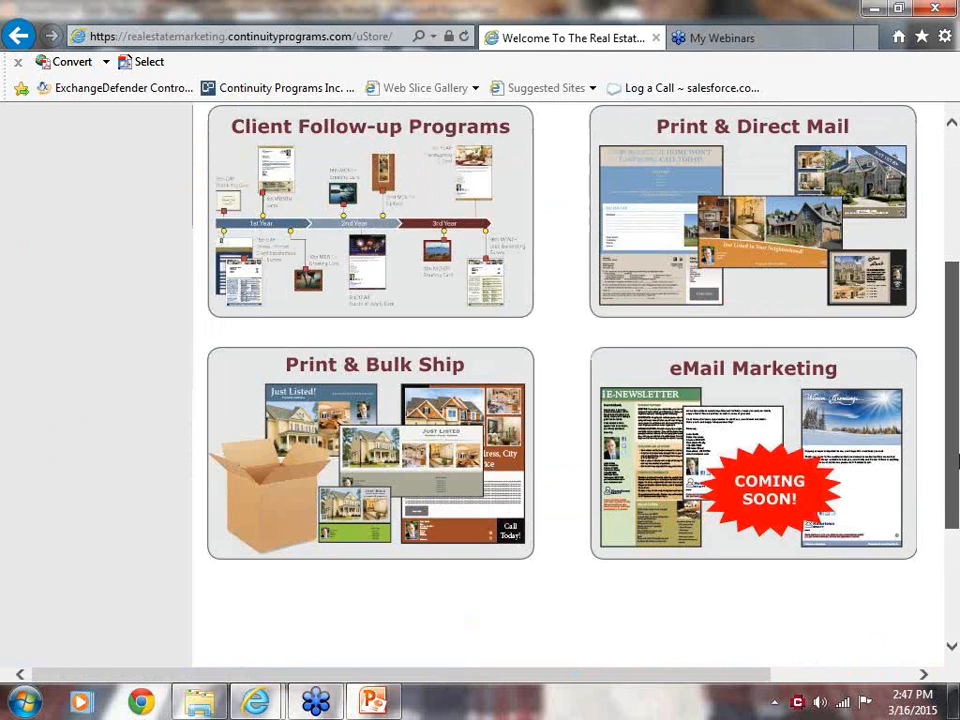
left_click(774, 306)
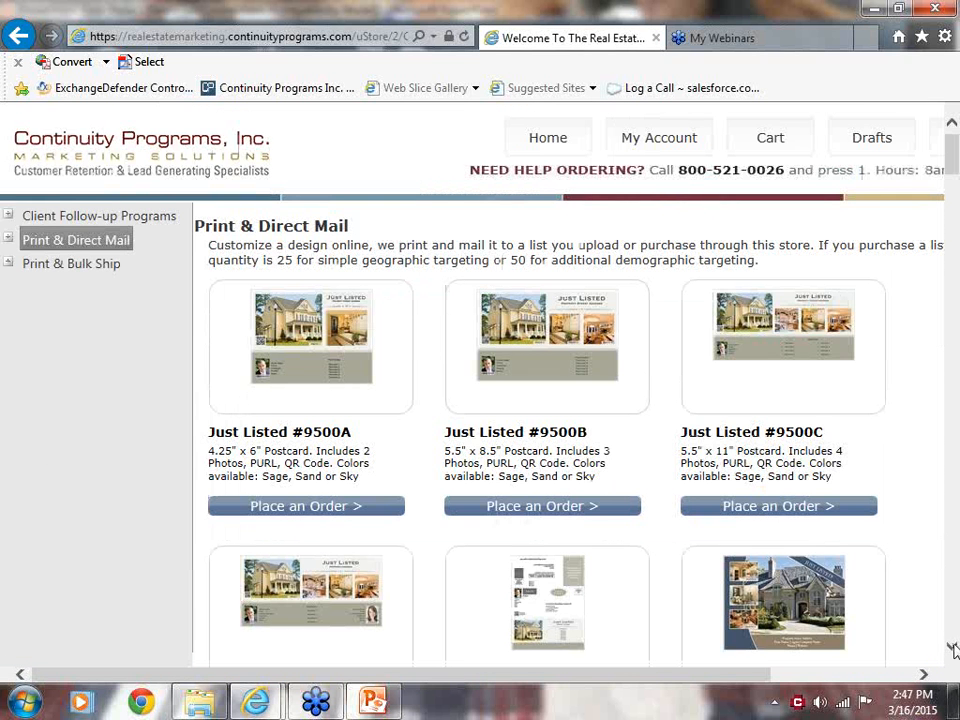
scroll(953, 650, "down", 15)
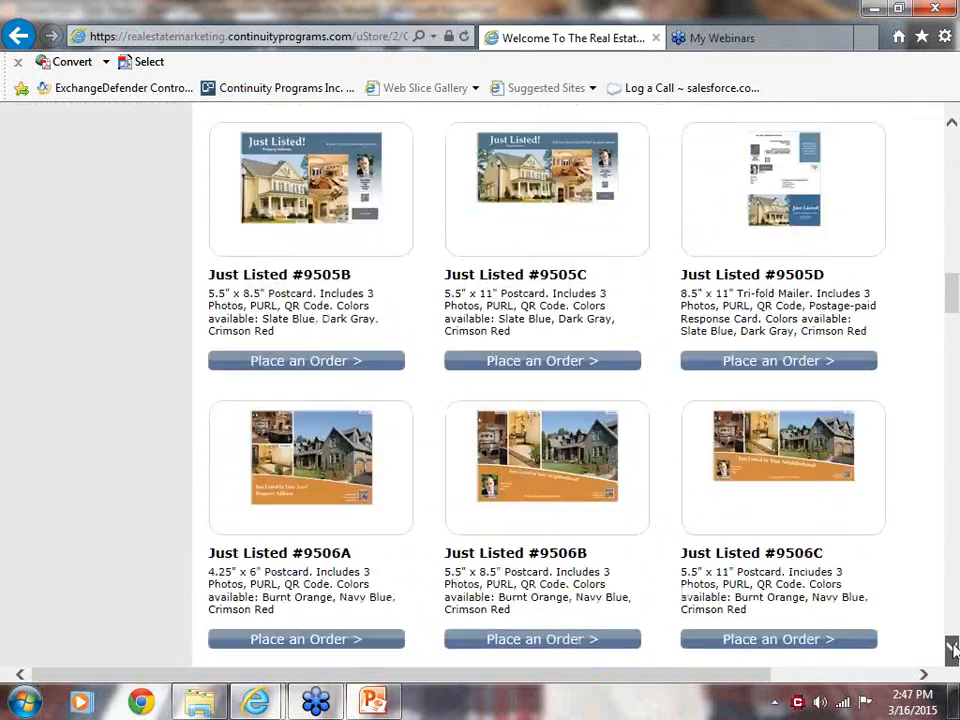
scroll(953, 650, "down", 15)
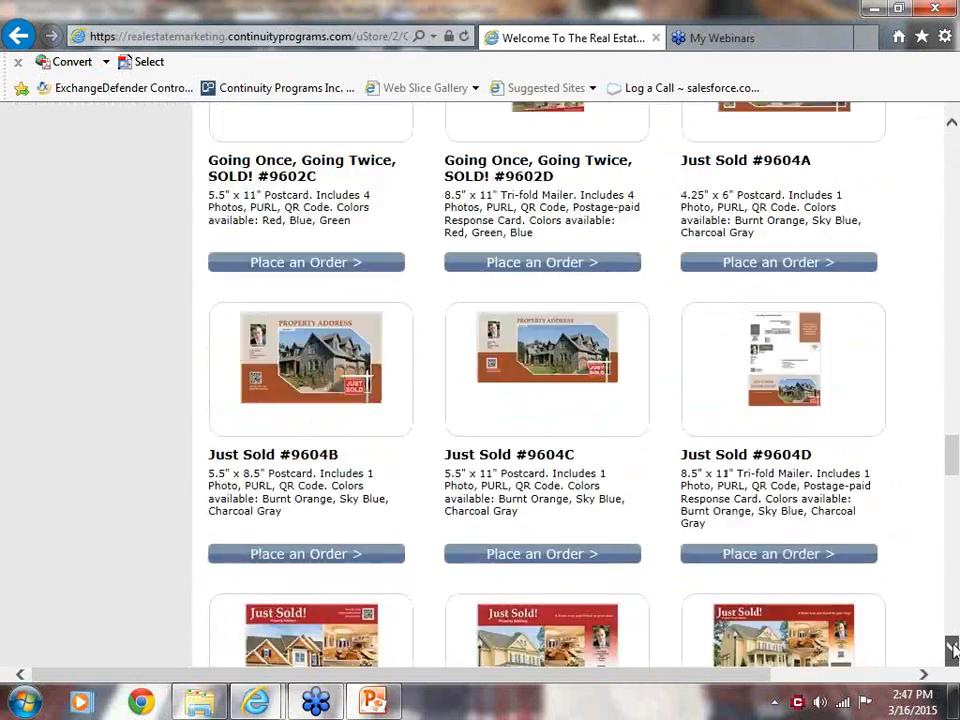
scroll(953, 650, "down", 15)
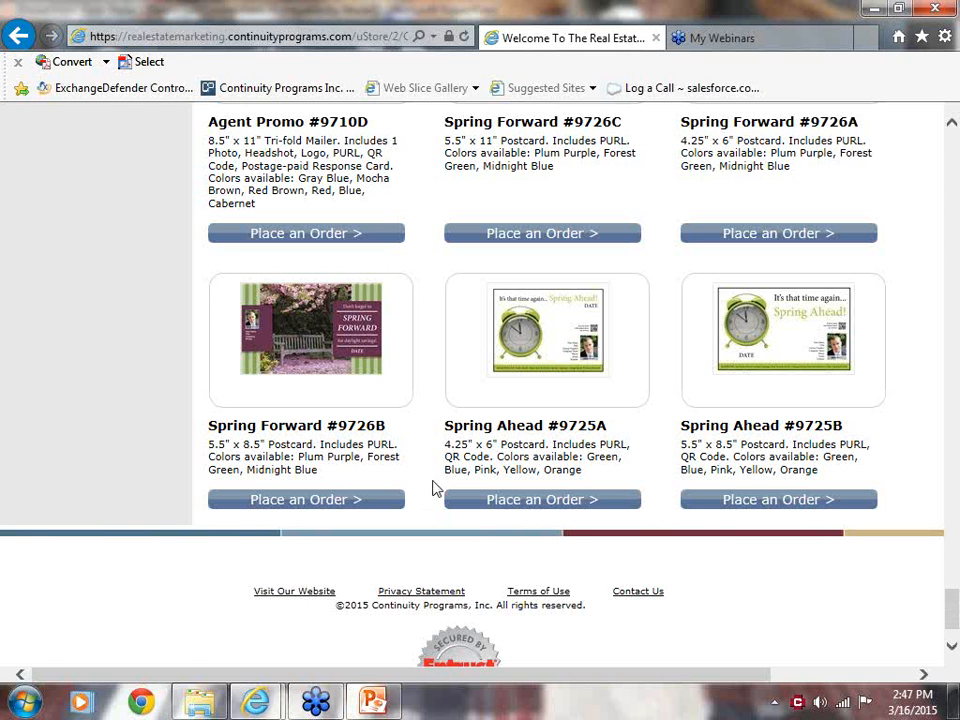
Open the Spring Forward #9726B postcard and examine the front and back of its design.
left_click(293, 362)
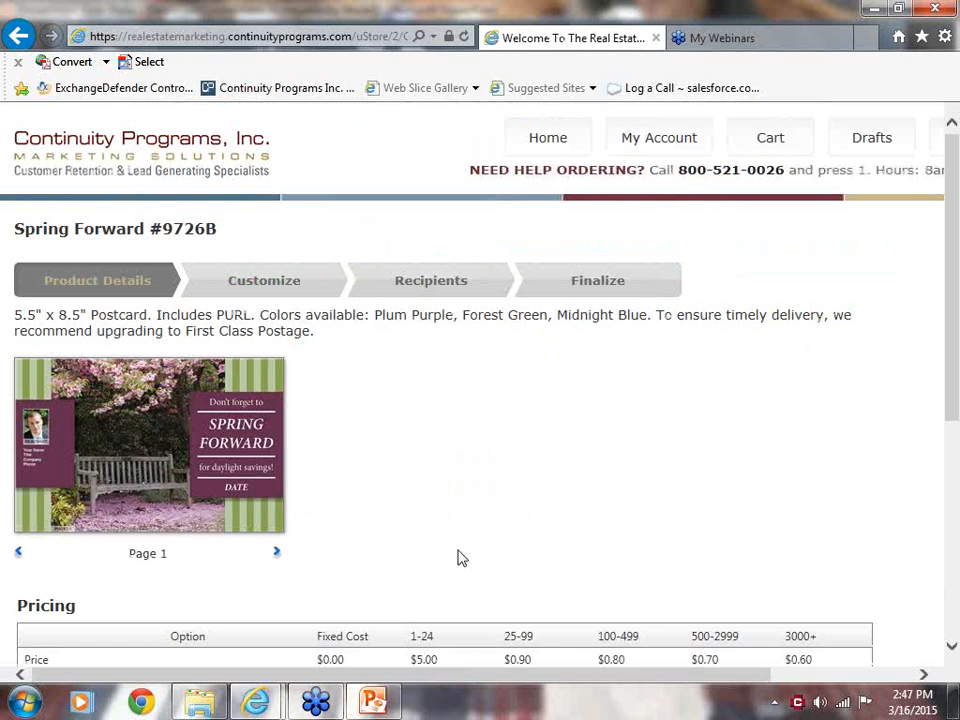
left_click(276, 553)
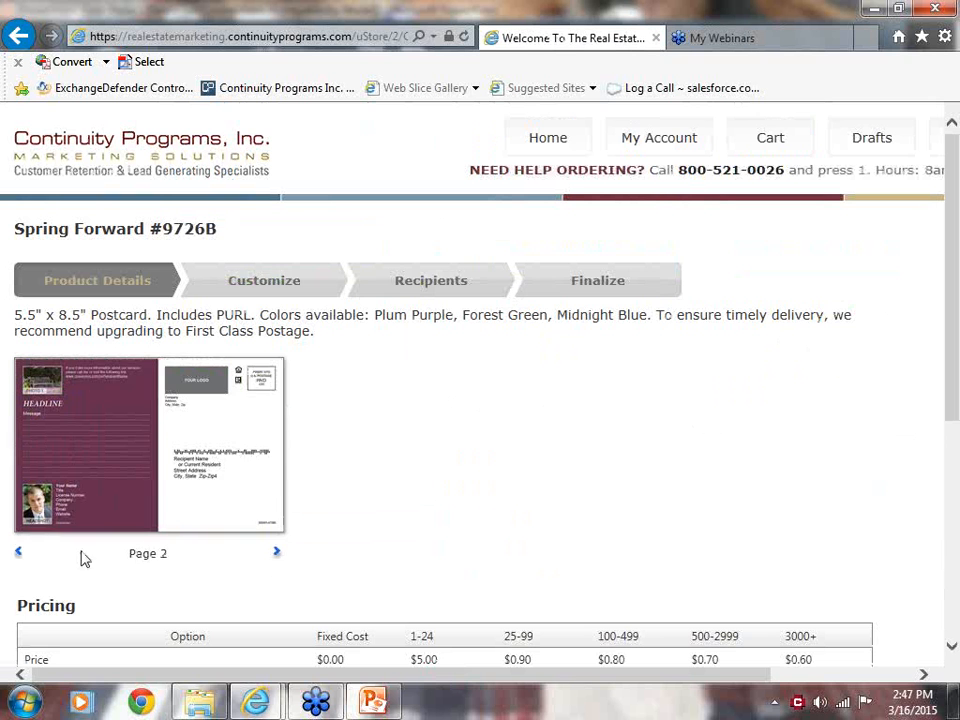
left_click(19, 552)
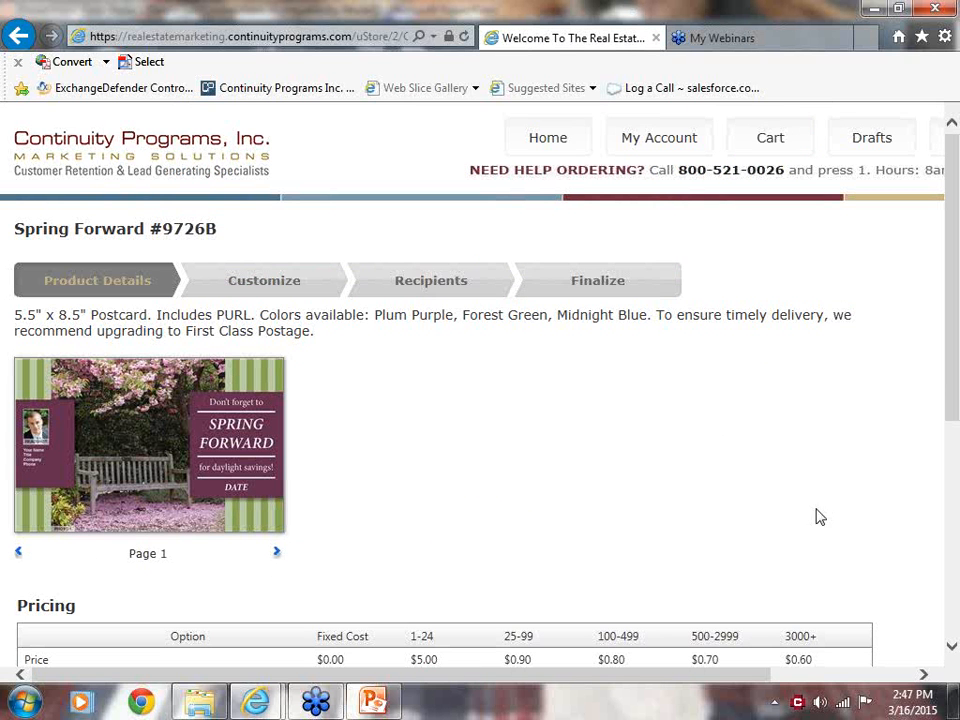
left_click_drag(952, 388, 927, 261)
Switch to the PowerPoint slide show and advance from the Connections Program slide to the closing thank-you slide.
left_click(370, 701)
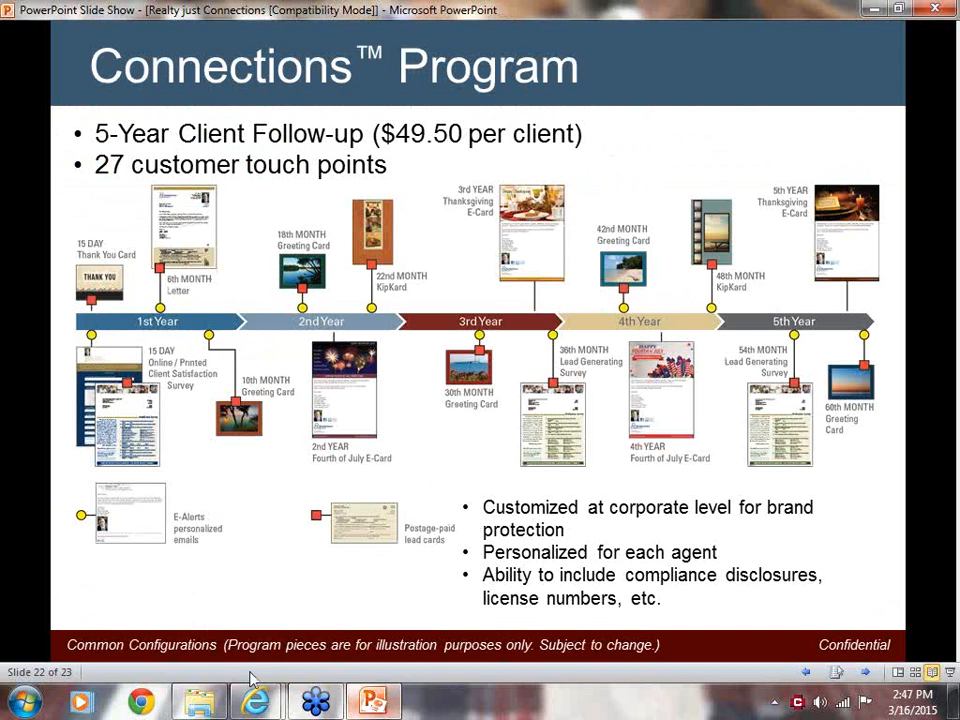
left_click(208, 579)
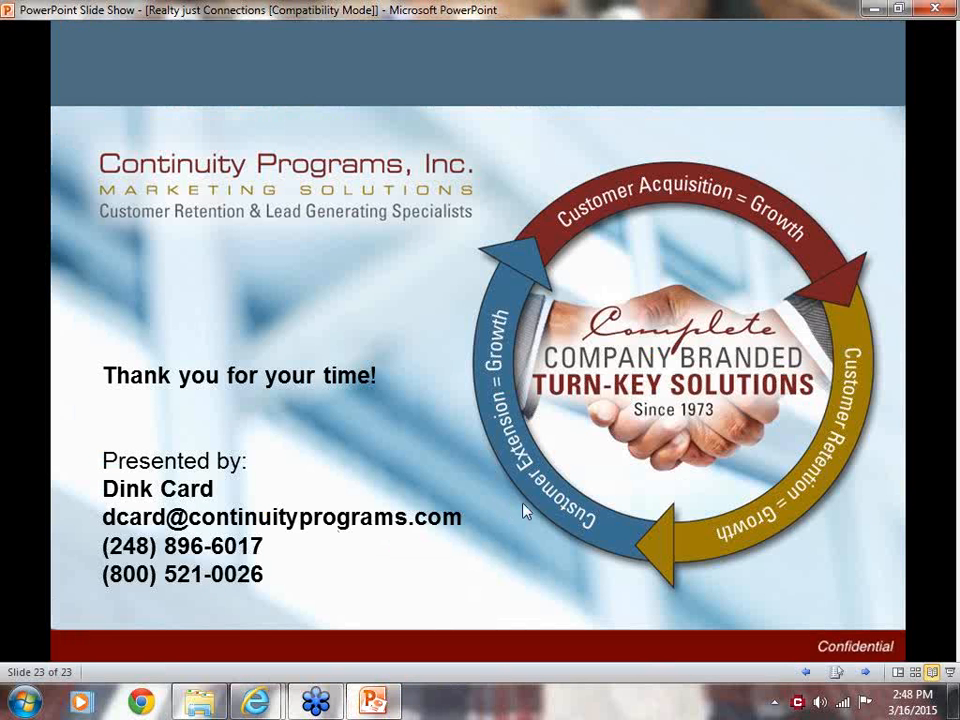